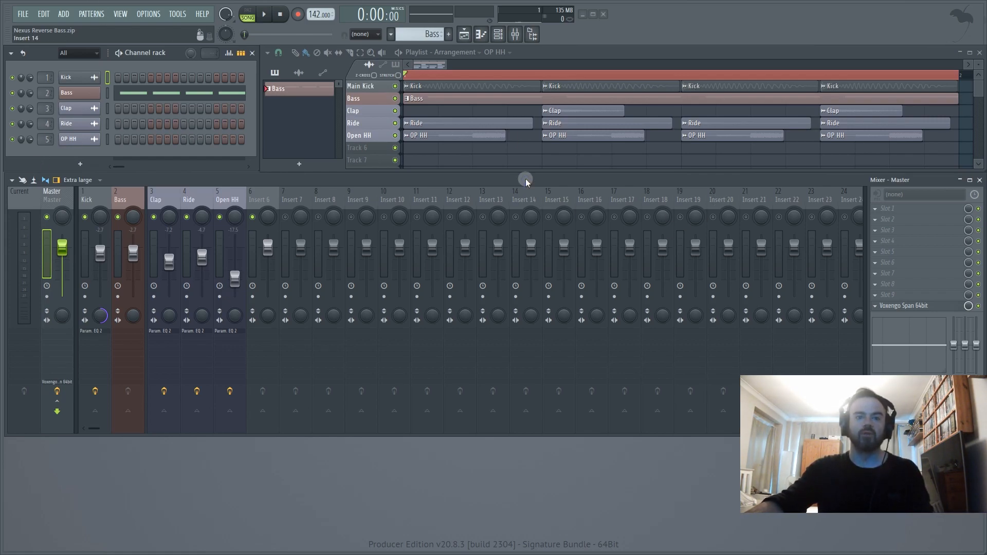
- Play back the arrangement to hear the kick, clap, ride and open hi-hat pattern, and stop it
key(space)
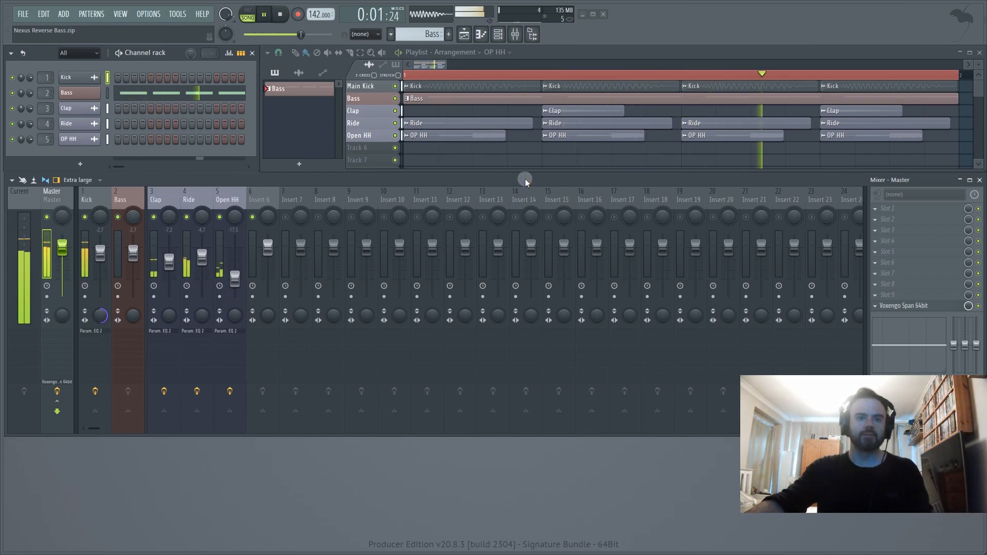
key(space)
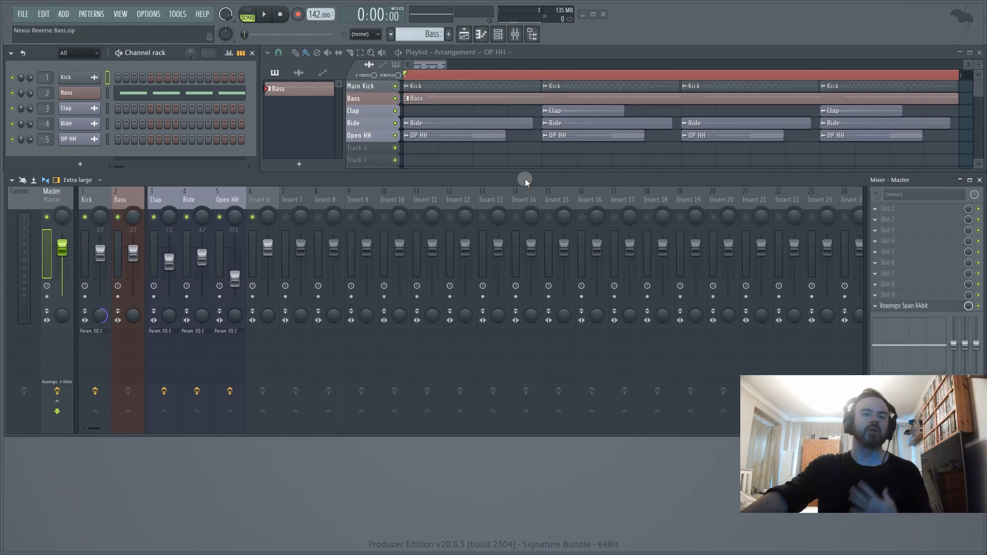
- Replace the Bass channel's empty sampler with the ReFX Nexus2 32bit synth and reposition the plugin window
click(79, 94)
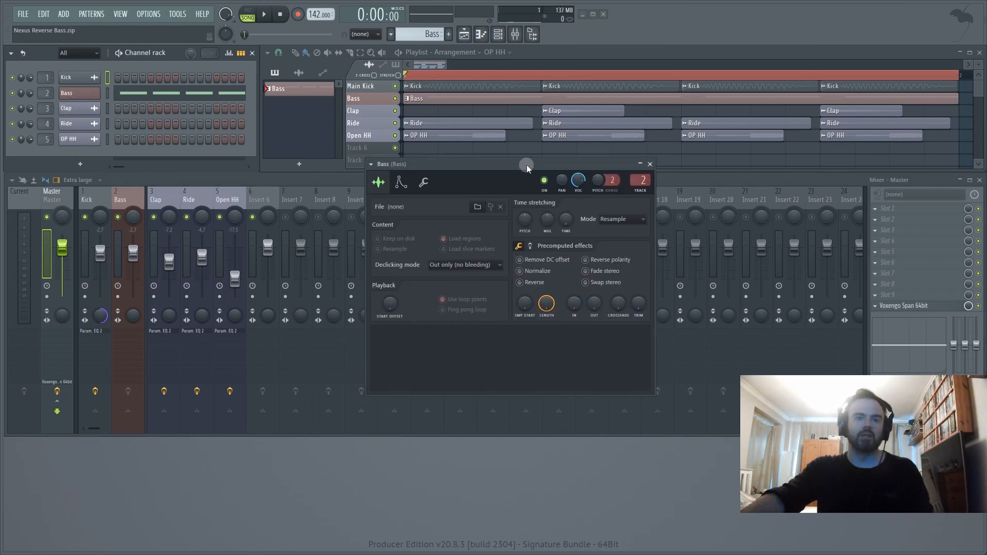
right_click(101, 88)
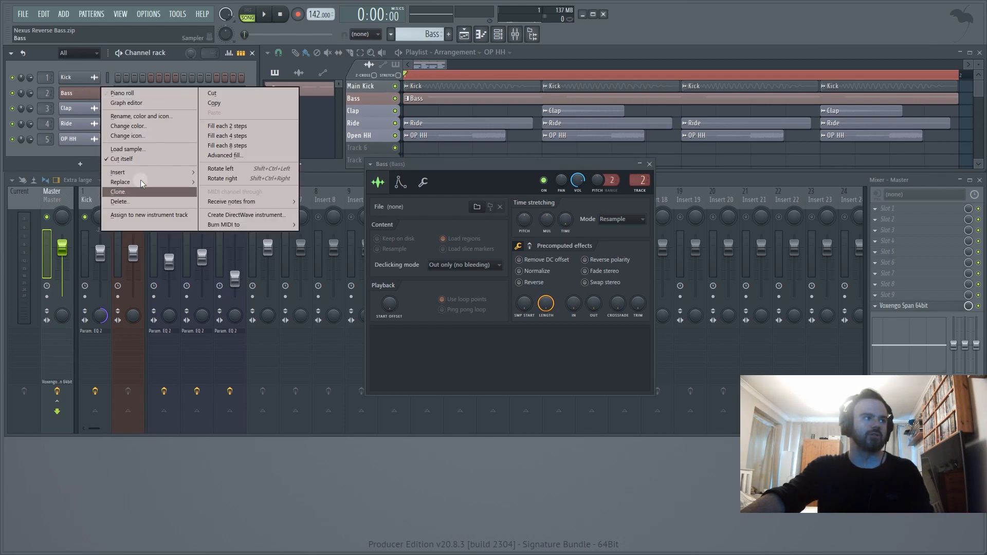
mouse_move(164, 183)
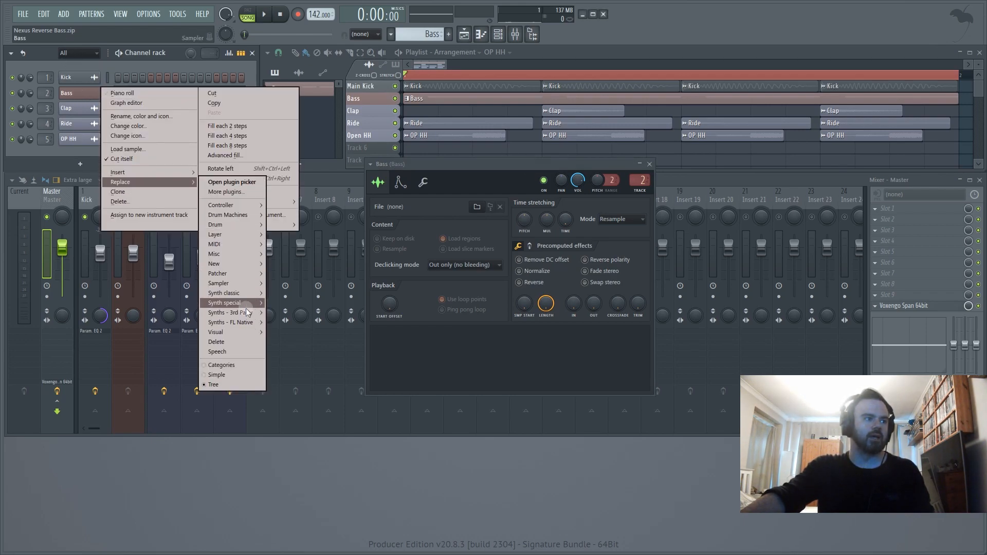
mouse_move(247, 313)
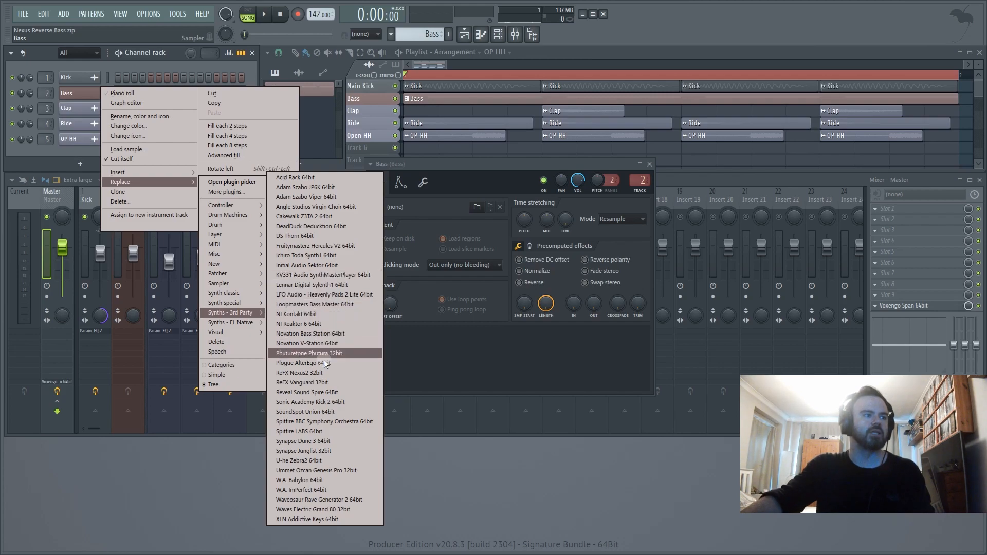
click(318, 374)
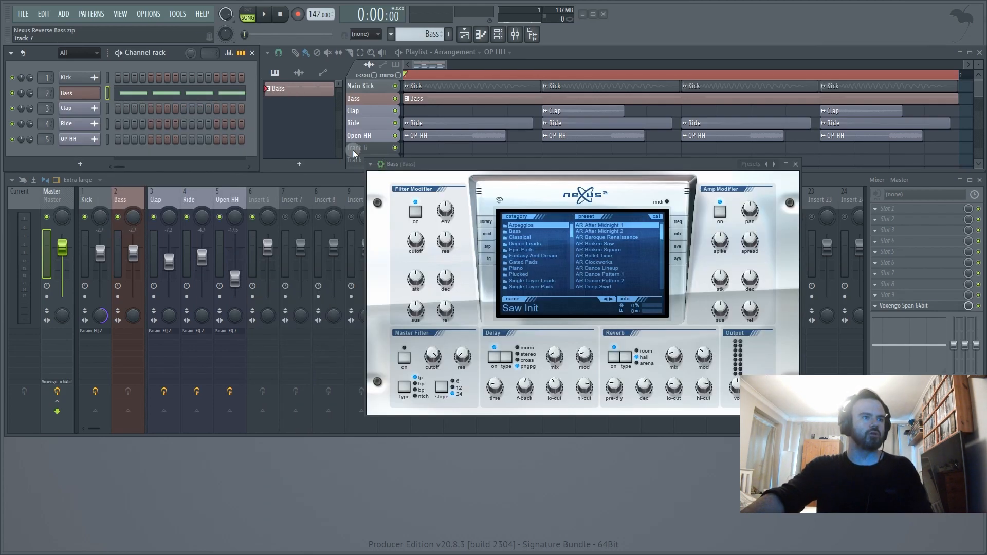
drag(589, 164, 518, 158)
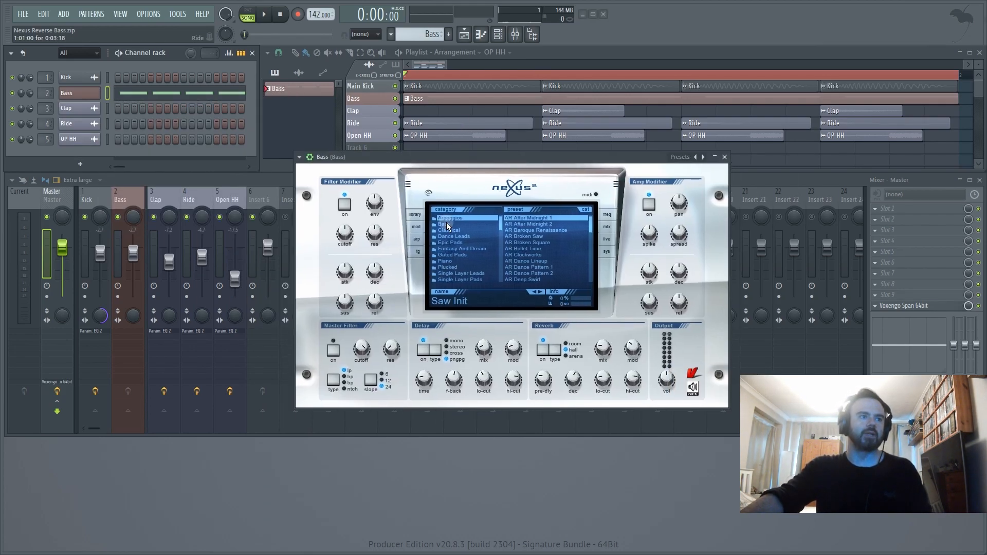
- Load the BA Distowave 1 preset from the XP Hardstyle category and turn on the master filter
scroll(499, 222, down, 15)
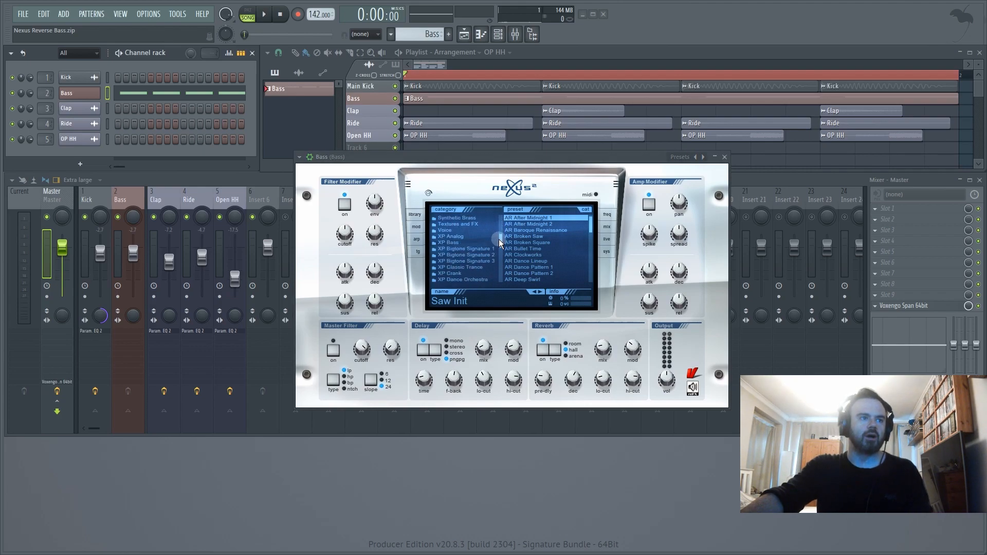
scroll(501, 249, down, 8)
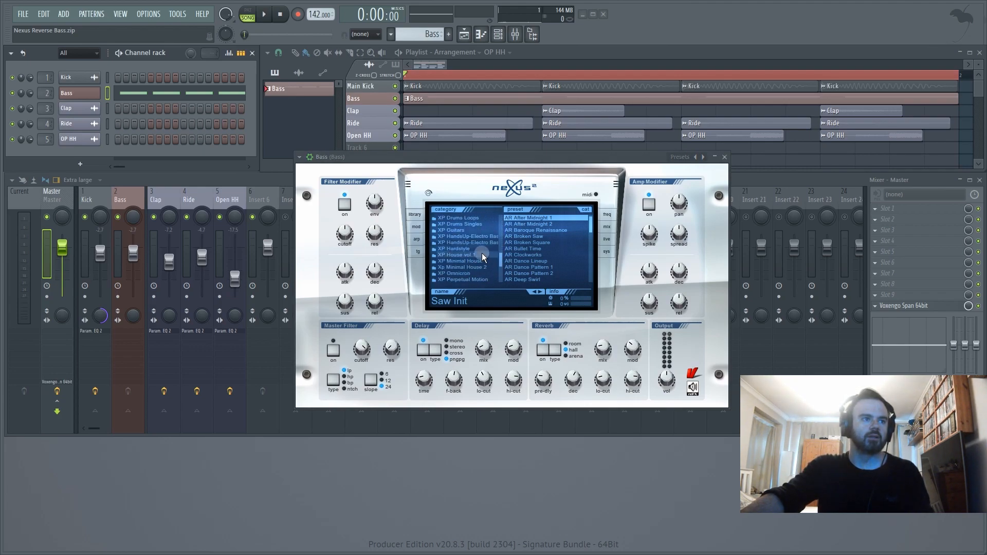
click(476, 249)
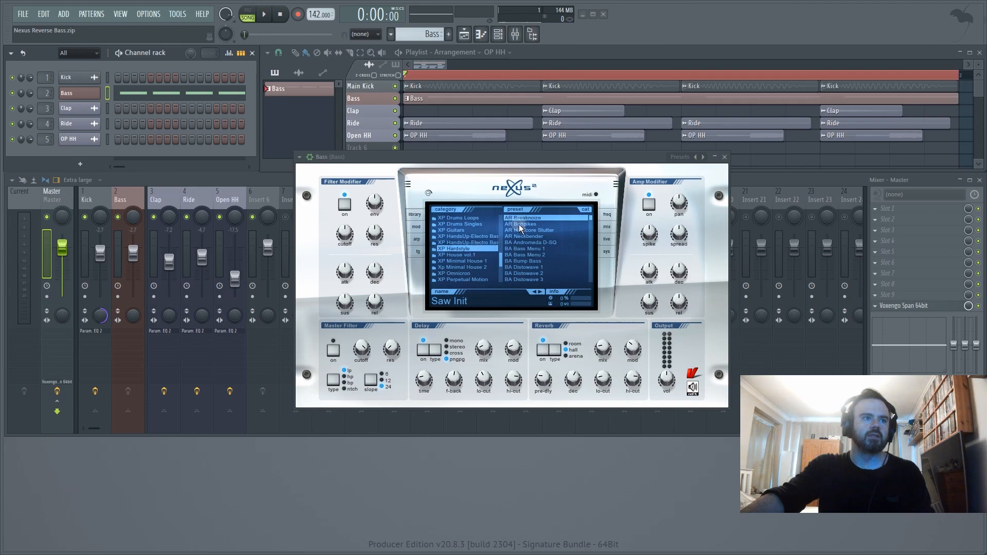
click(518, 269)
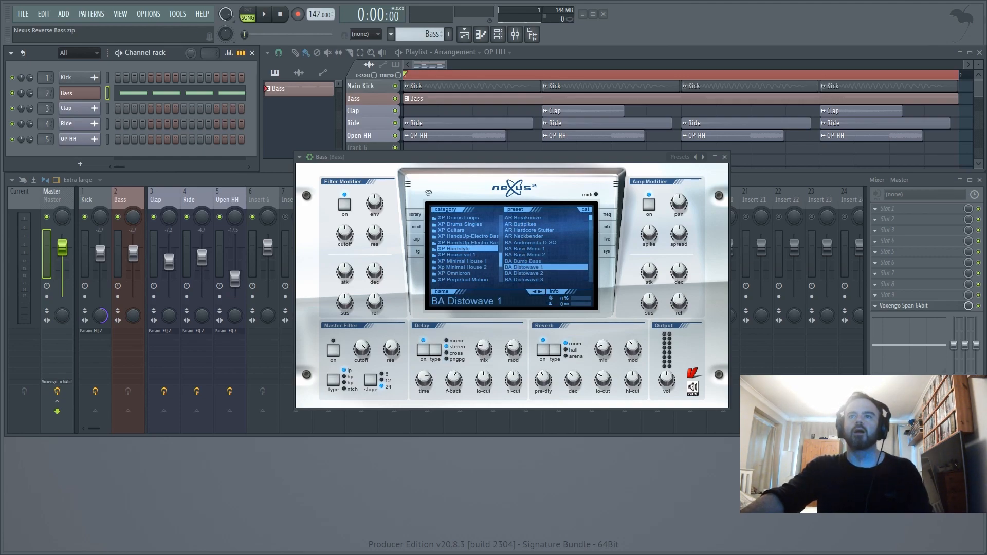
drag(587, 157, 589, 156)
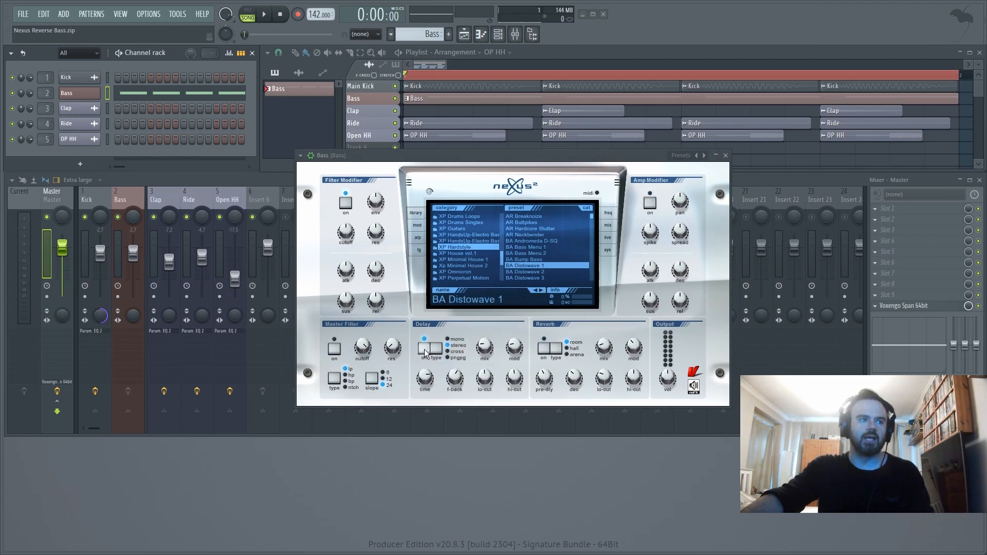
click(336, 348)
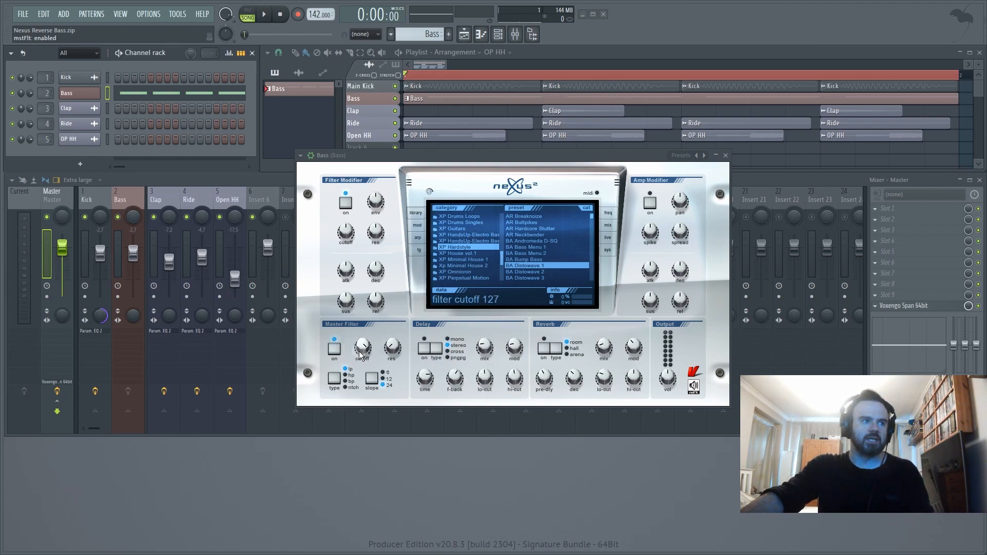
drag(364, 347, 362, 382)
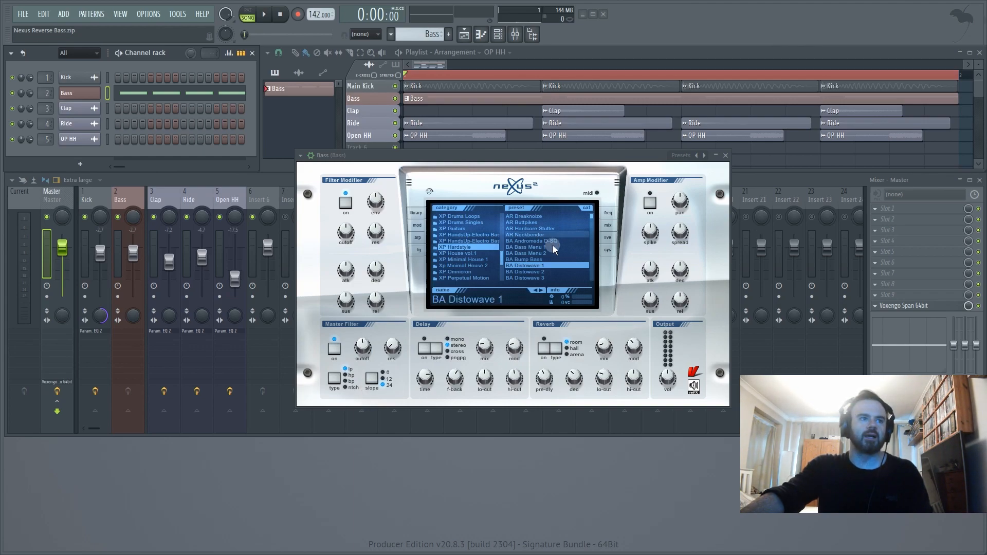
- In the Nexus preset's distortion effect, set wet to 35 and gain to 0
click(610, 245)
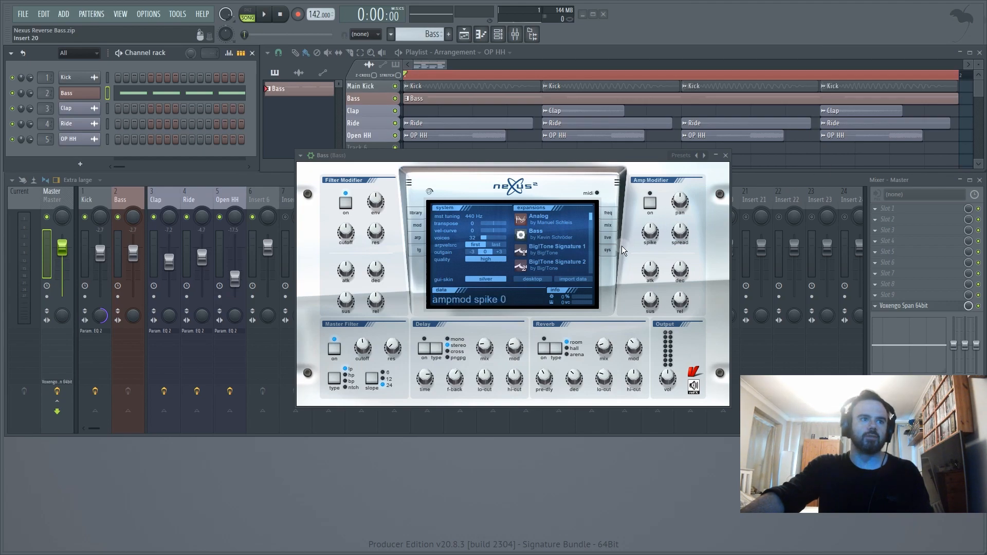
click(608, 225)
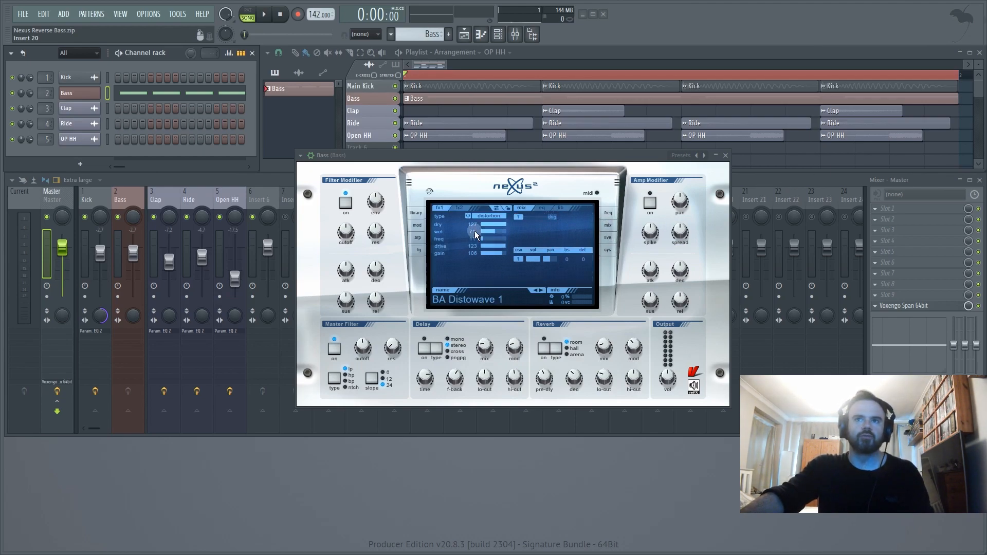
drag(491, 233, 469, 237)
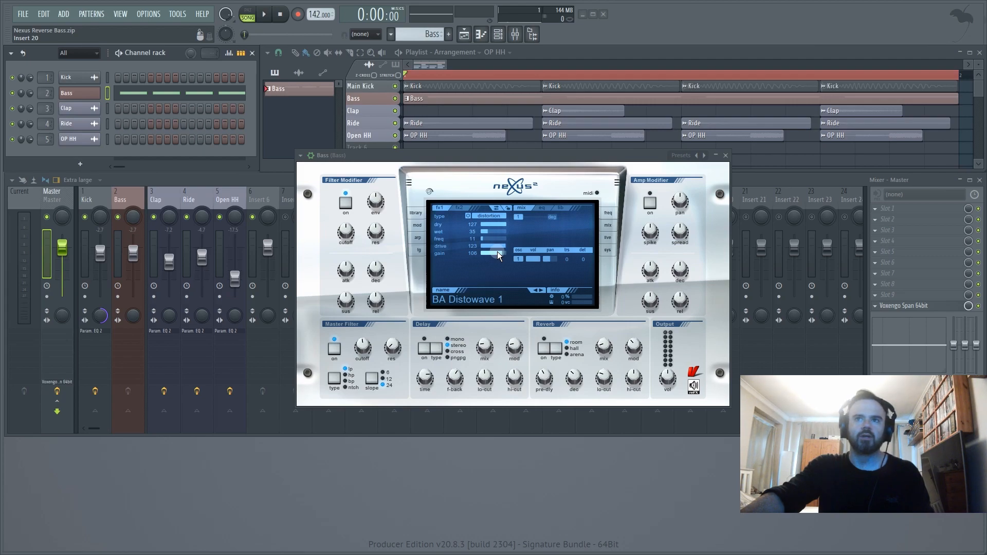
drag(498, 253, 451, 273)
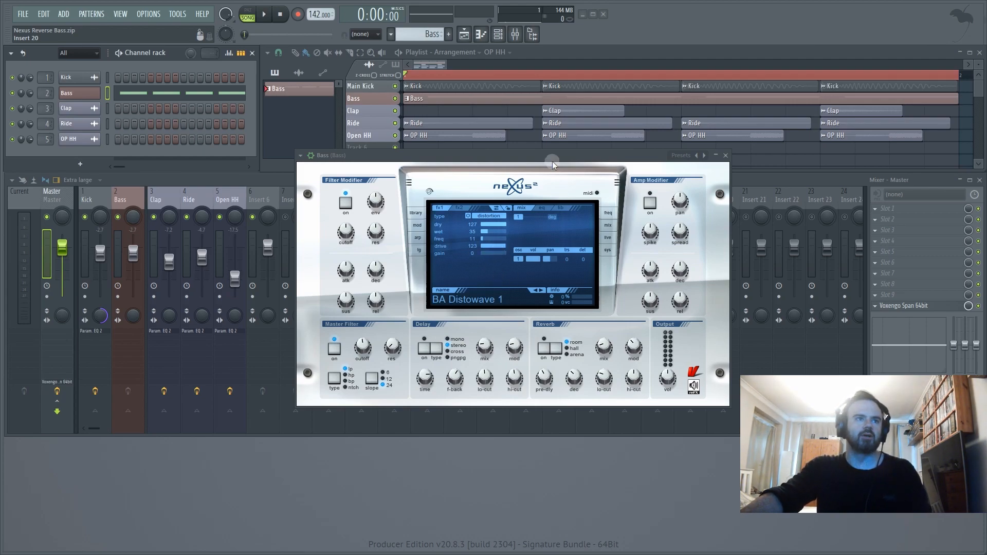
- Bring the mixer to the front and select the Bass insert track
click(787, 173)
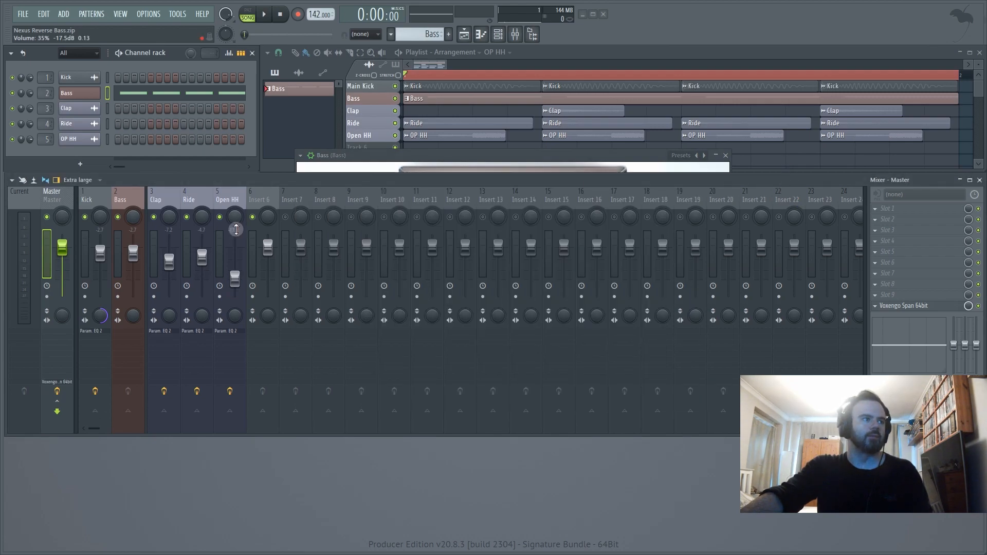
click(137, 196)
click(881, 307)
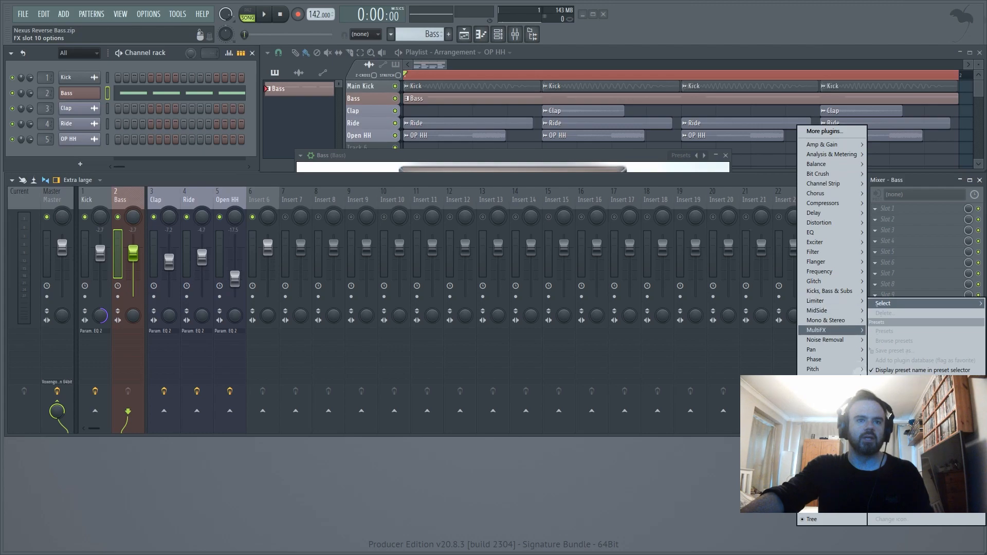
mouse_move(829, 419)
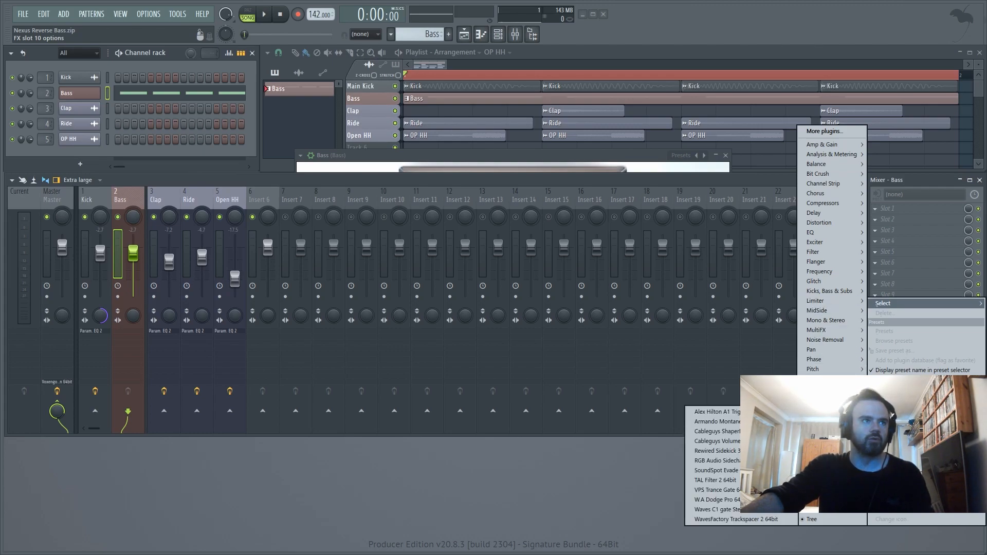
click(569, 181)
- Play back the arrangement to hear the Nexus bass without mixer effects, and stop it
key(space)
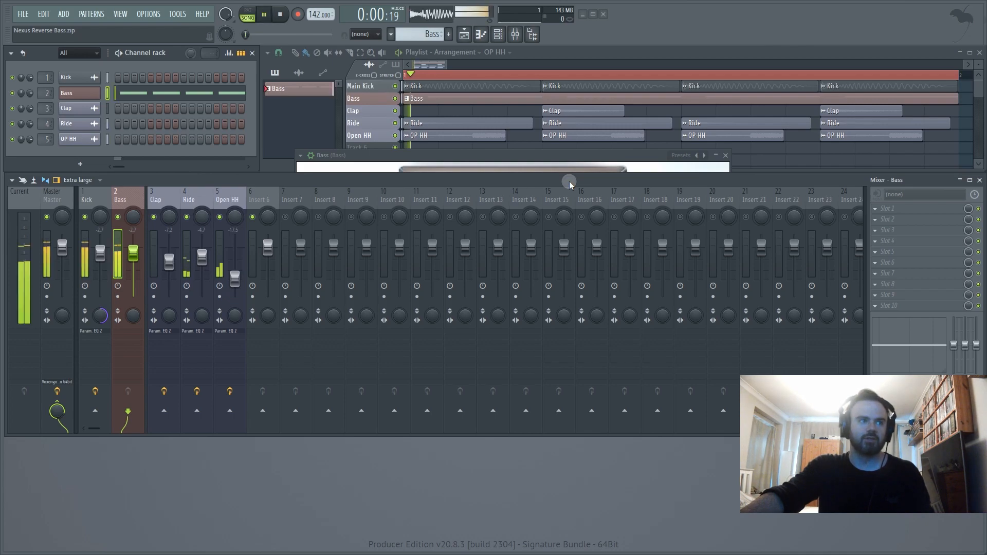
key(space)
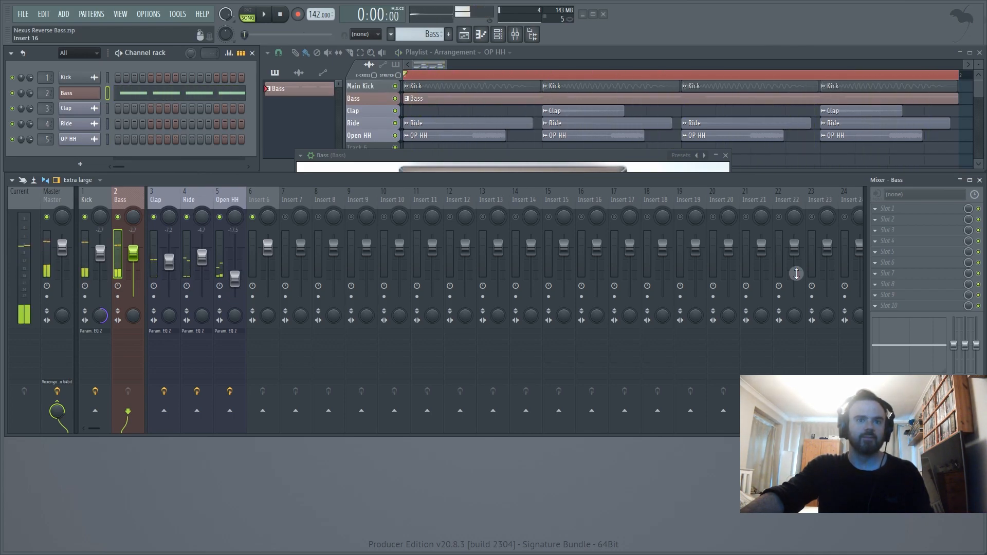
- Load Cableguys ShaperBox 64bit into slot 10 of the Bass mixer track with the Volume shaper
click(882, 305)
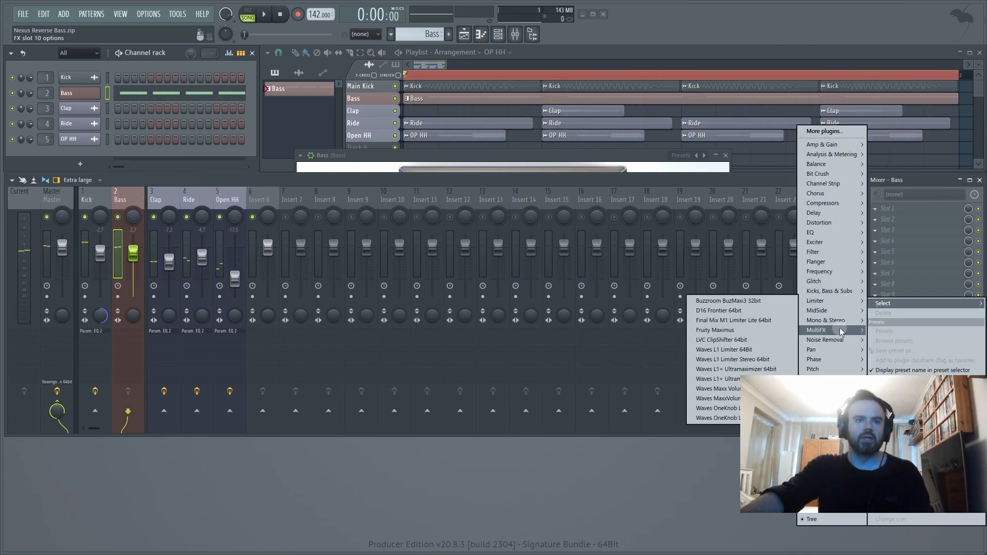
mouse_move(827, 418)
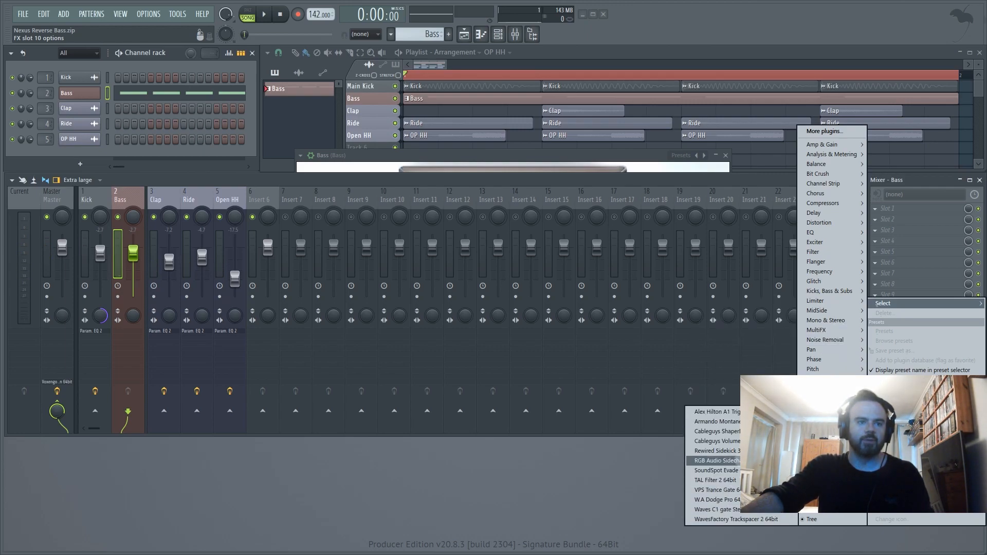
click(761, 431)
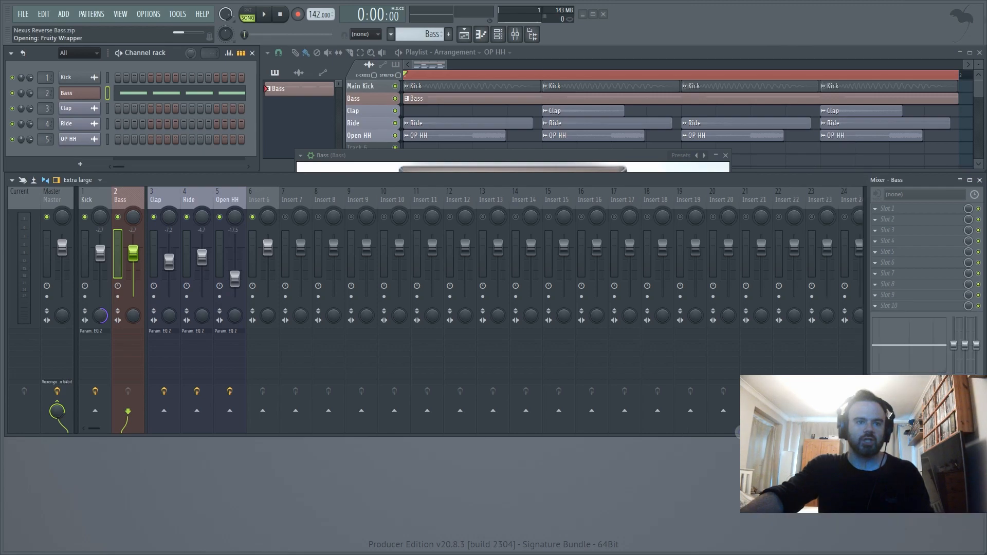
click(417, 207)
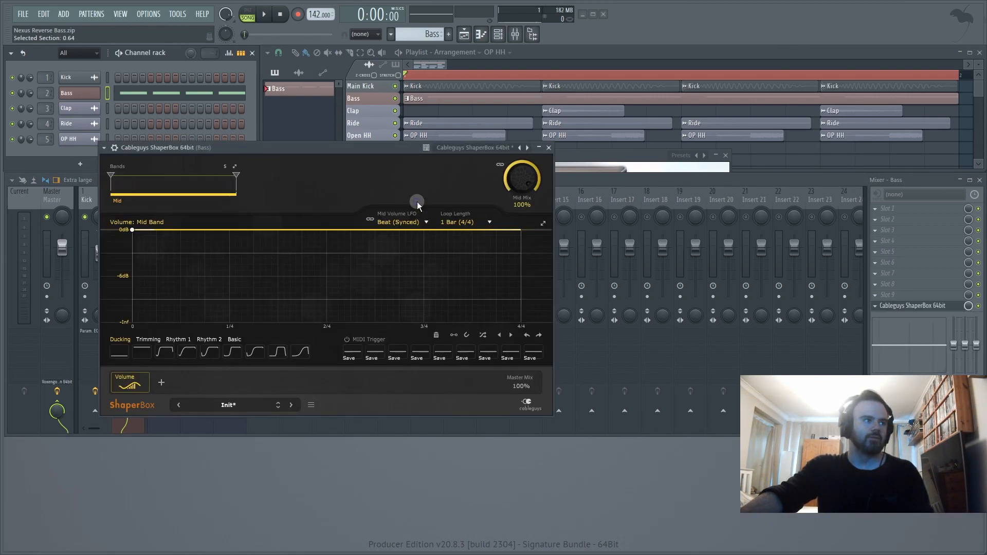
- Load the fourth Reverse Bass preset from the last page of the ShaperBox library and show the volume curve of its mid band
click(311, 405)
click(246, 405)
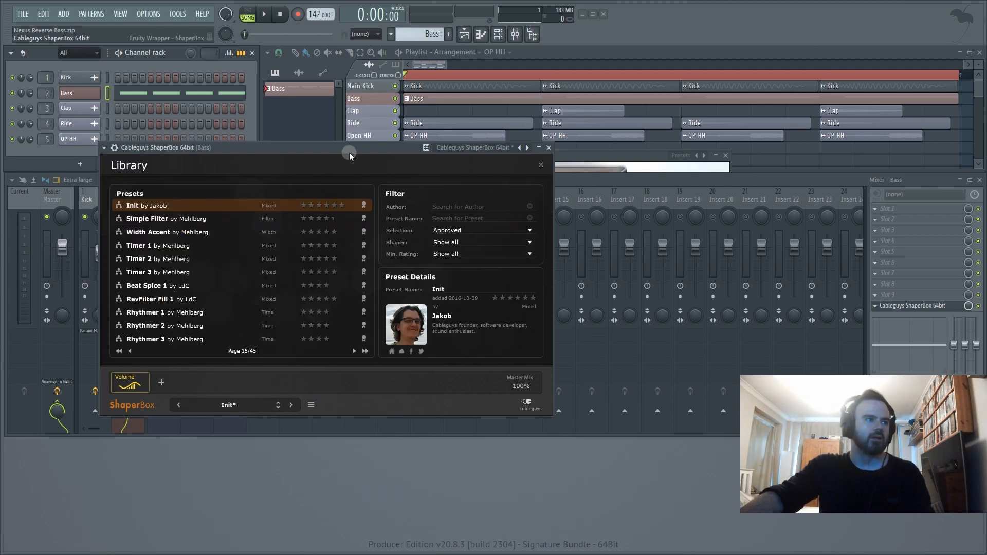
click(366, 351)
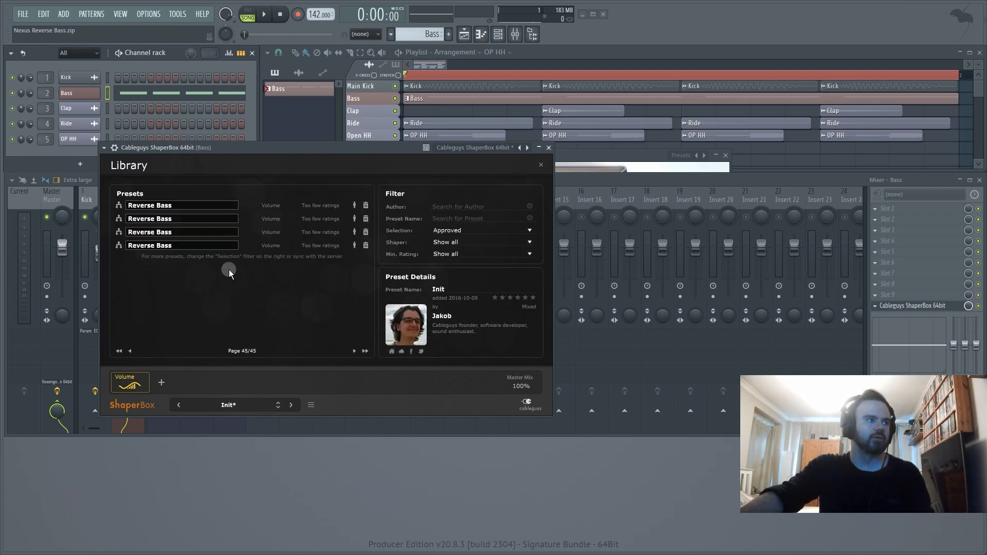
click(316, 245)
click(143, 378)
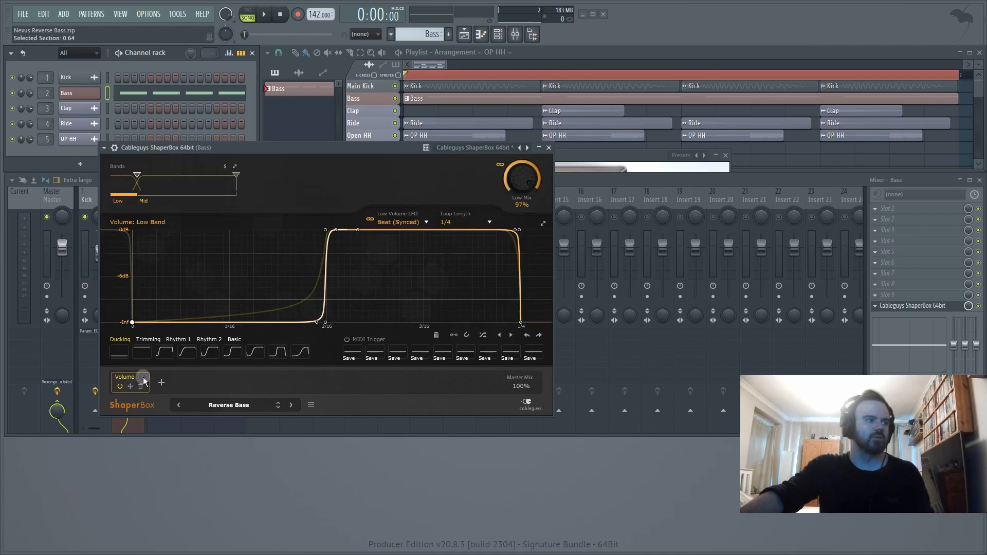
click(177, 180)
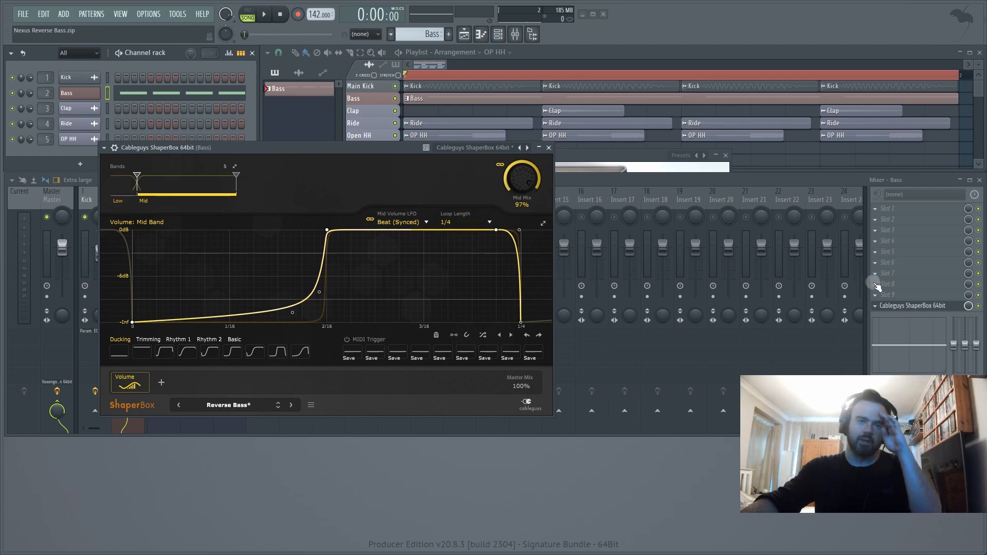
click(877, 285)
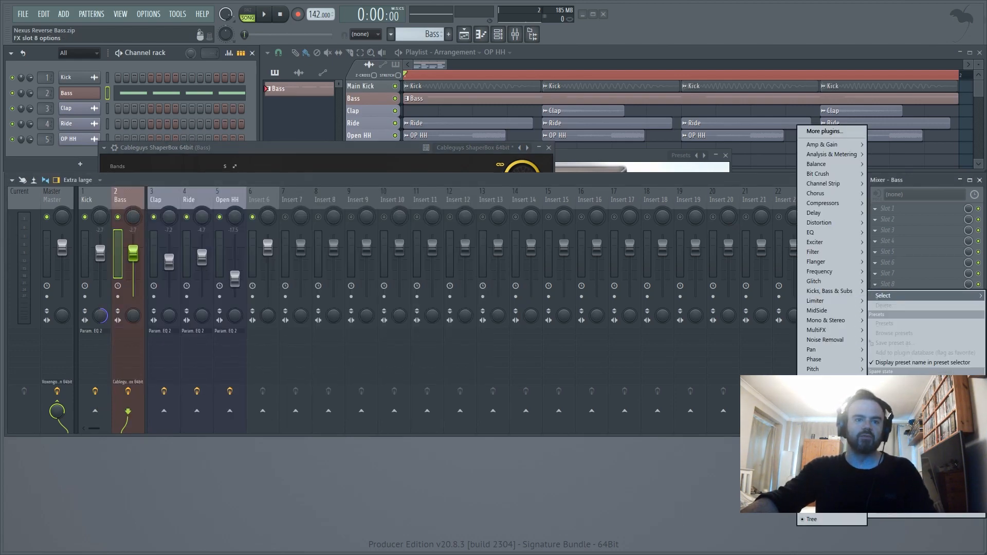
mouse_move(824, 408)
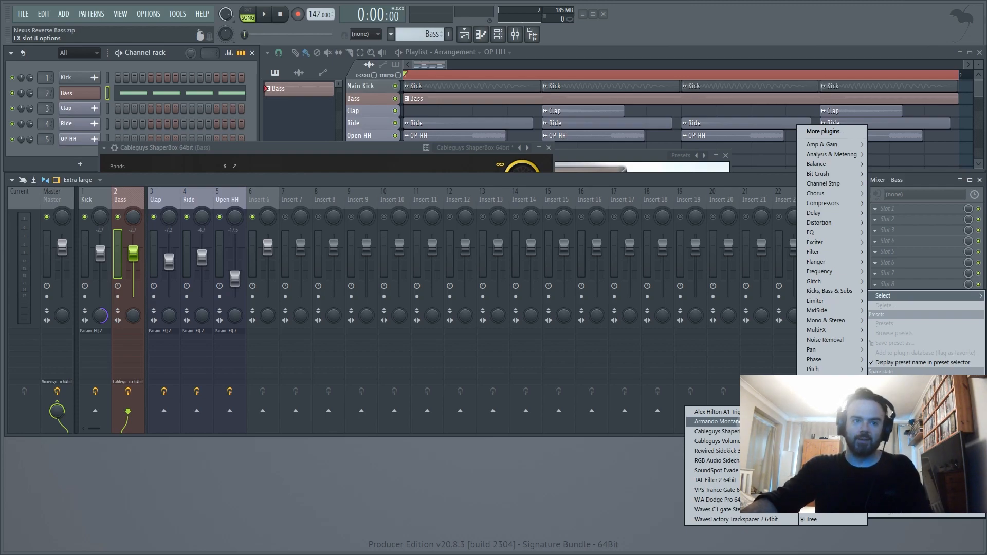
click(660, 183)
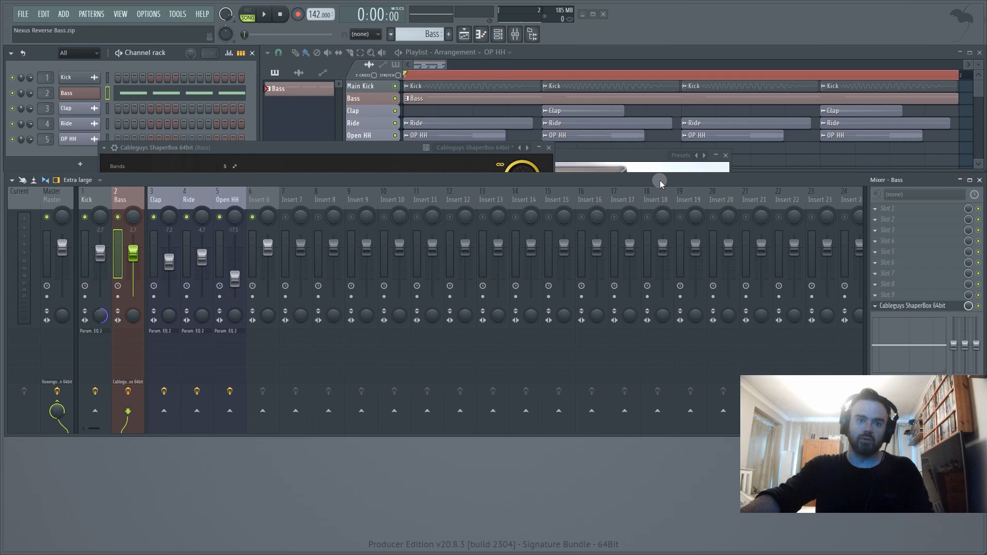
- Close the ShaperBox window and play back the arrangement to hear the sidechained bass, and stop it
click(360, 150)
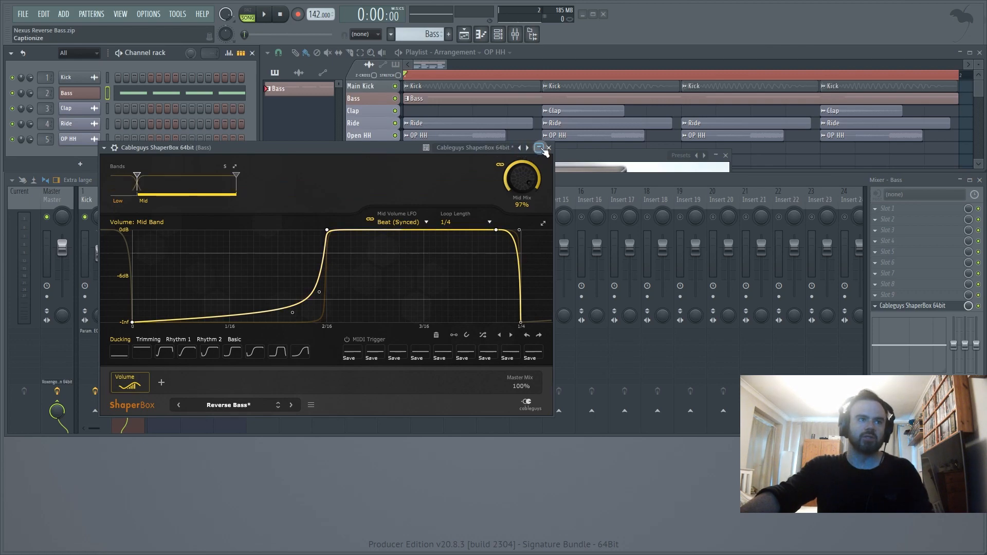
click(548, 148)
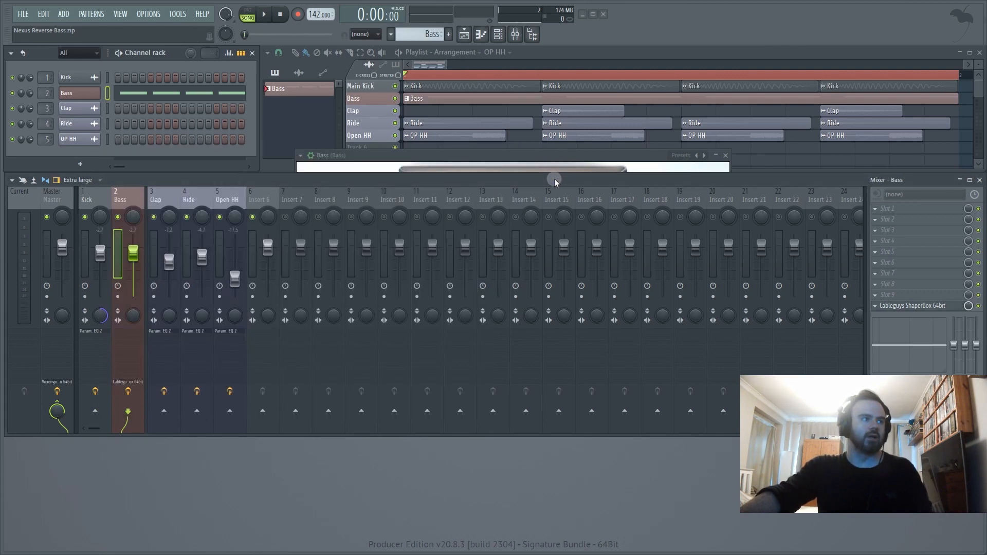
key(space)
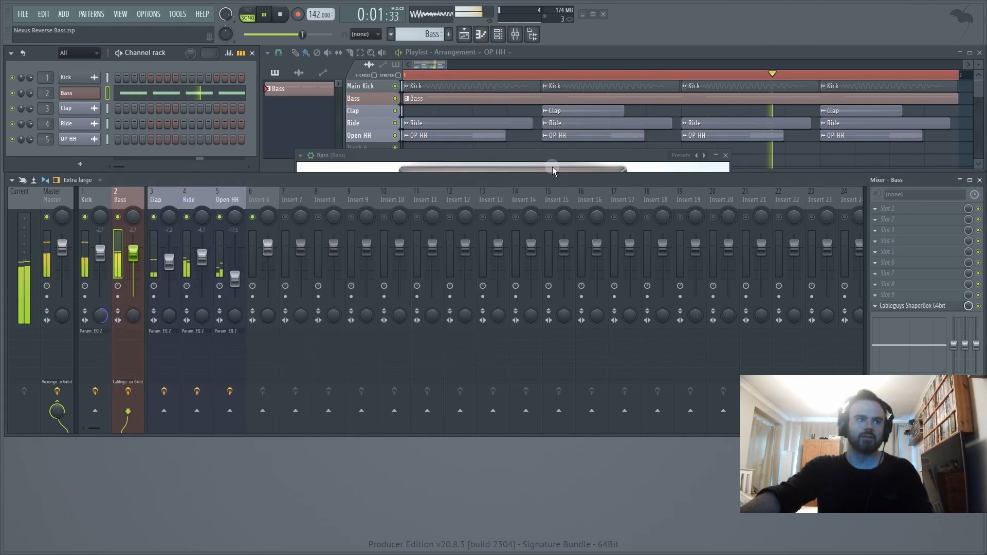
key(space)
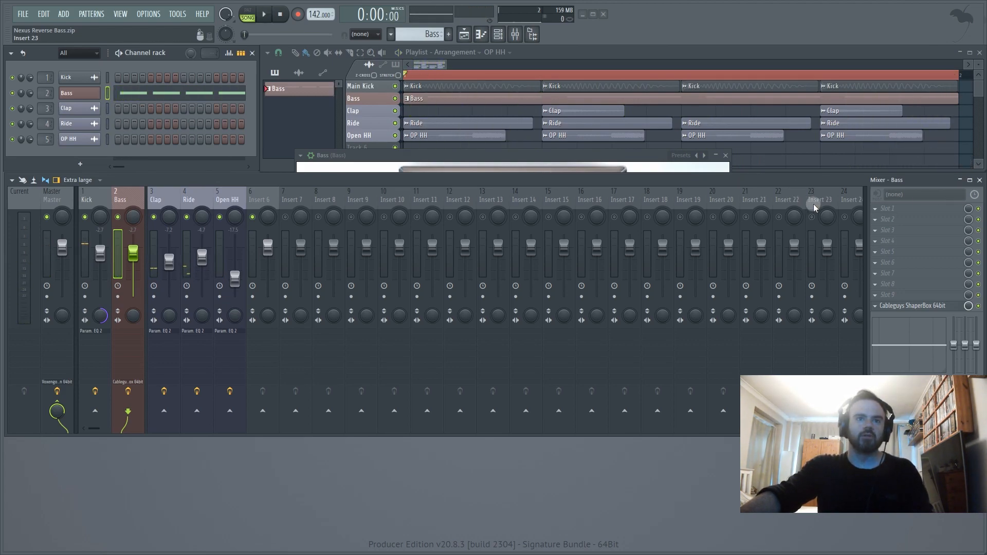
- Load the Camel Audio Crusher 64bit distortion into slot 1 of the Bass mixer track and move its window clear of the used mixer tracks
click(885, 209)
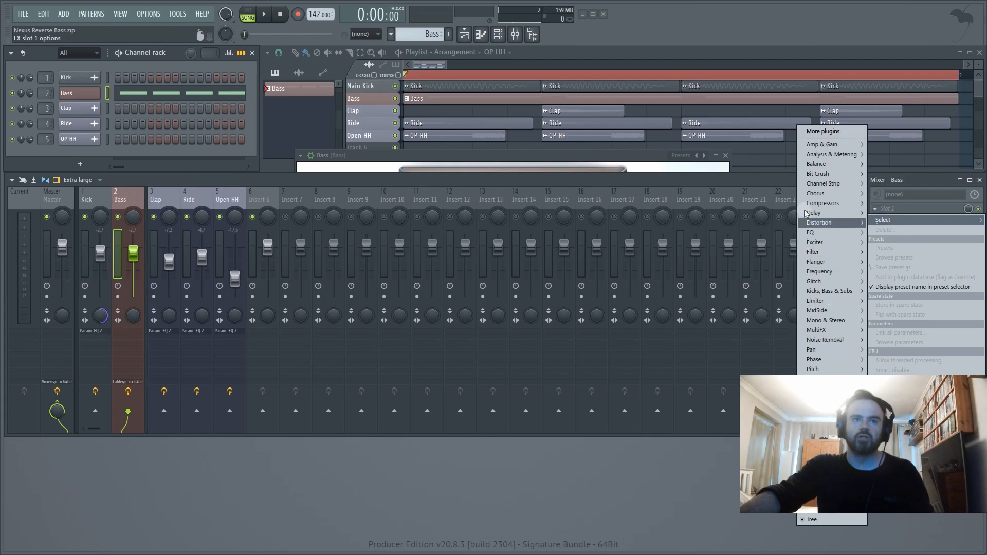
mouse_move(815, 204)
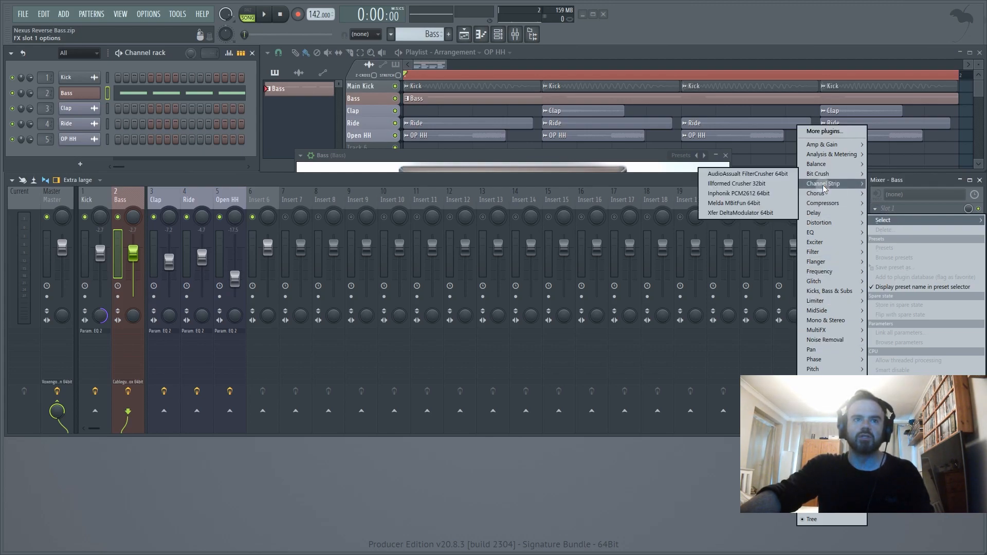
mouse_move(823, 226)
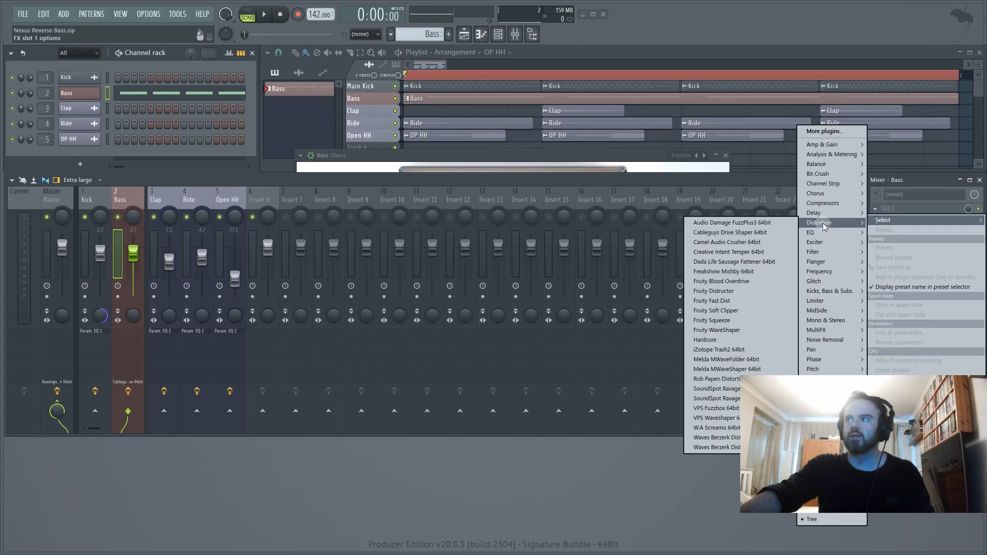
click(745, 247)
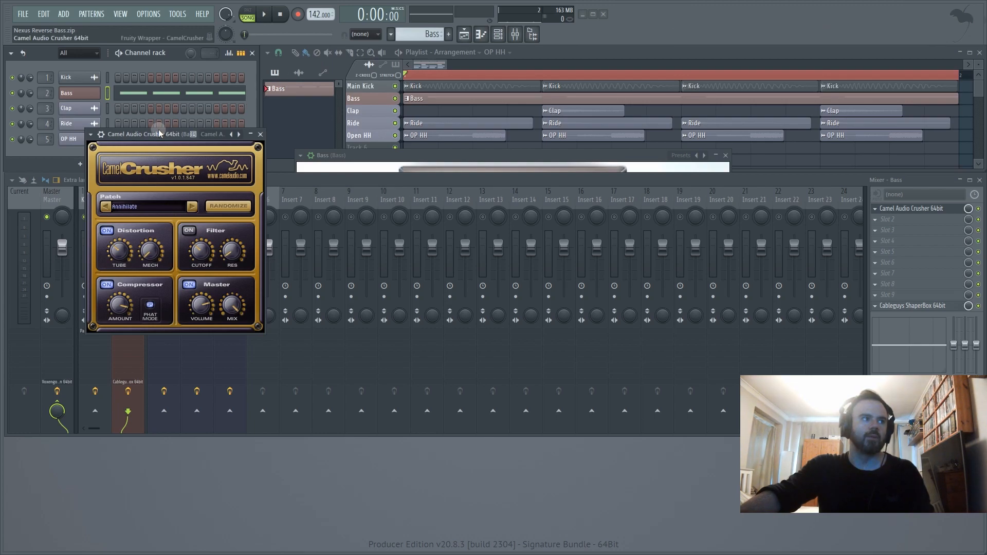
drag(157, 134, 691, 91)
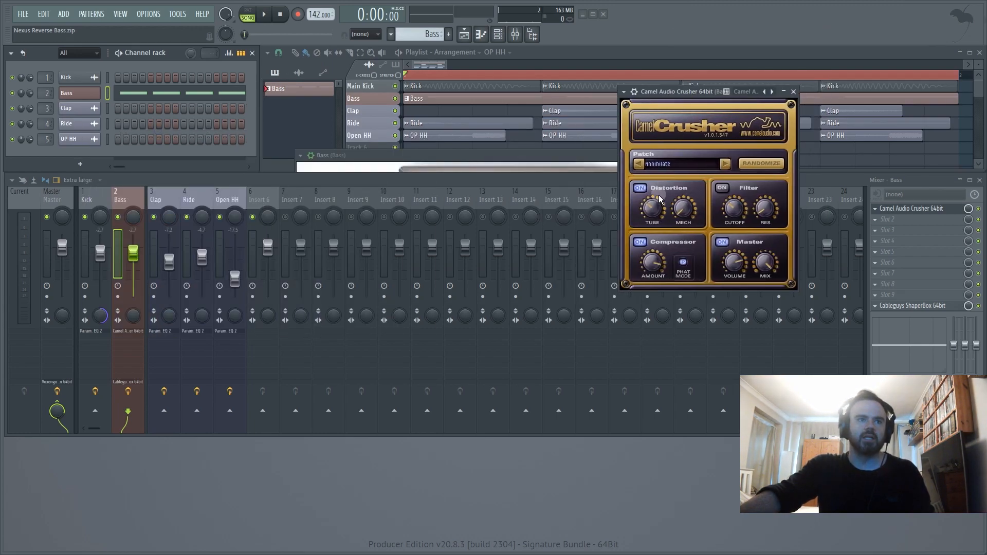
click(131, 211)
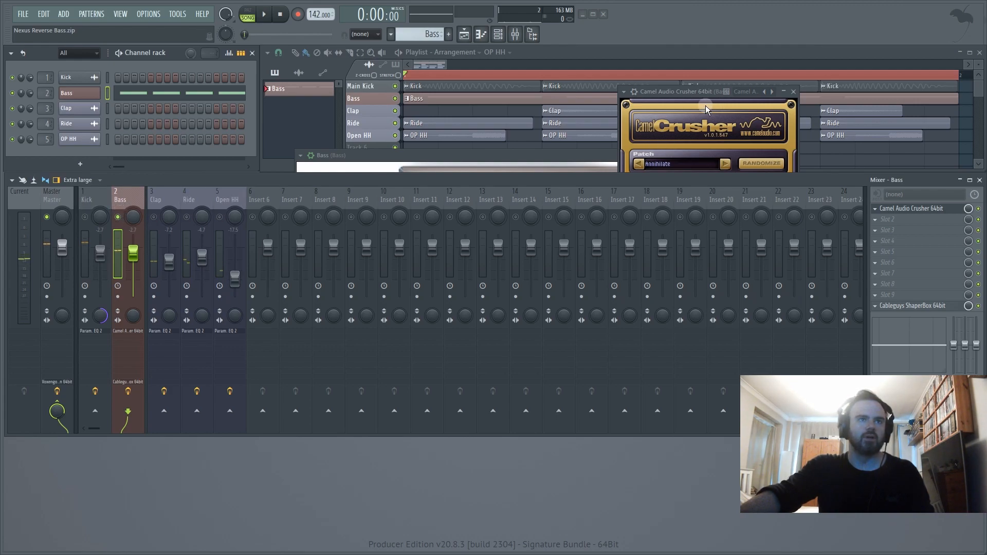
click(692, 93)
- During playback, set CamelCrusher's tube distortion to 85%, mech to 19% and compressor amount to -22 dB, and lower its master volume
key(space)
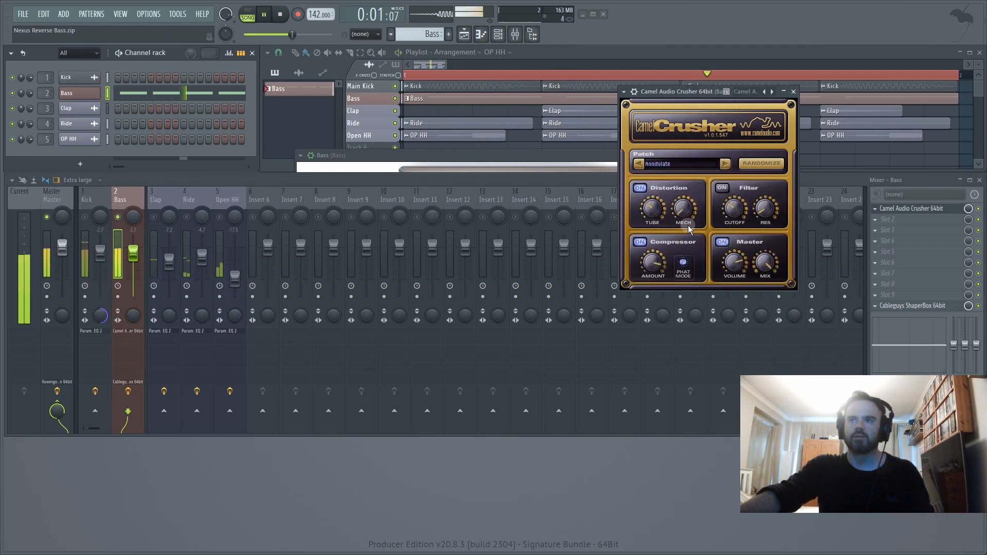
drag(652, 209, 641, 164)
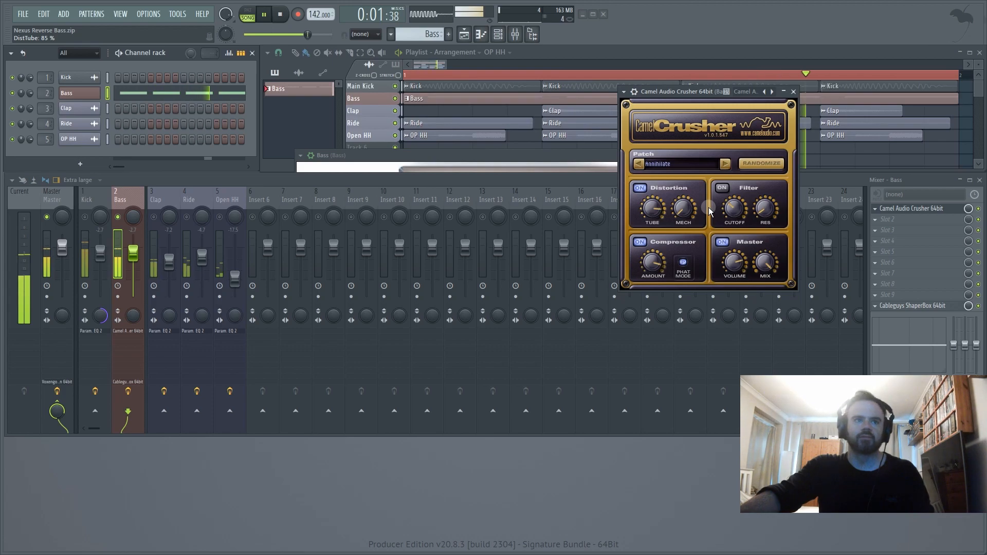
drag(683, 212, 681, 182)
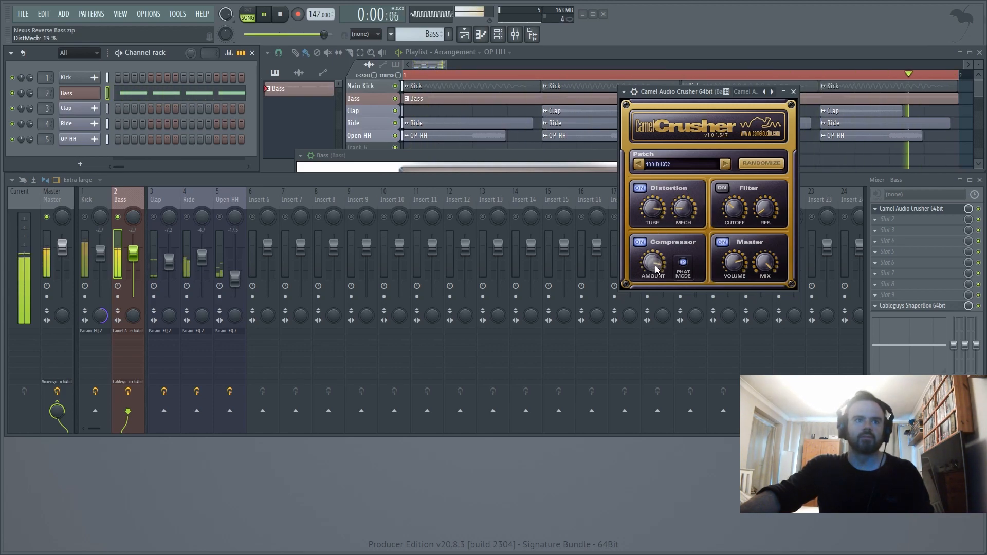
drag(655, 264, 652, 258)
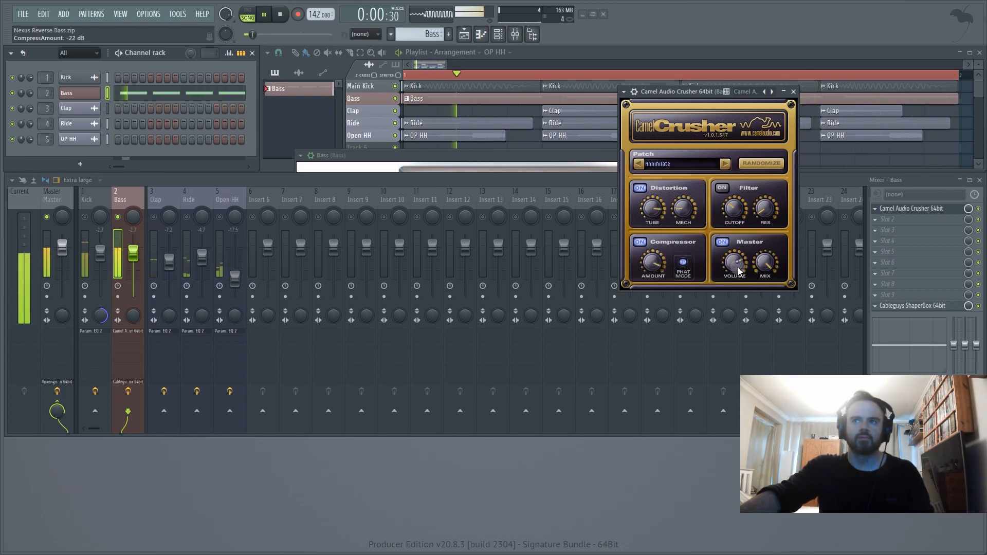
drag(737, 264, 766, 288)
key(space)
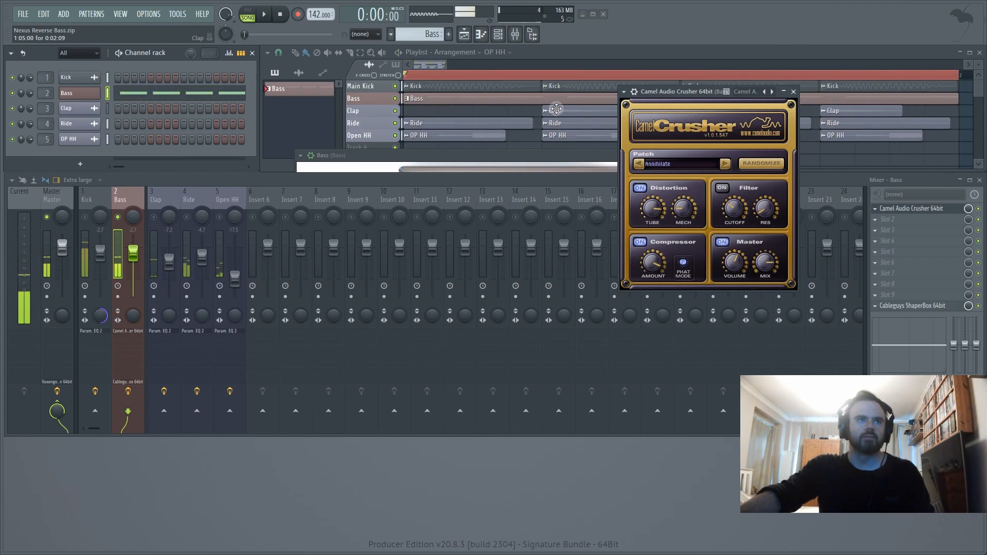
- Compare the bass with CamelCrusher bypassed and enabled during playback, and close its window
key(space)
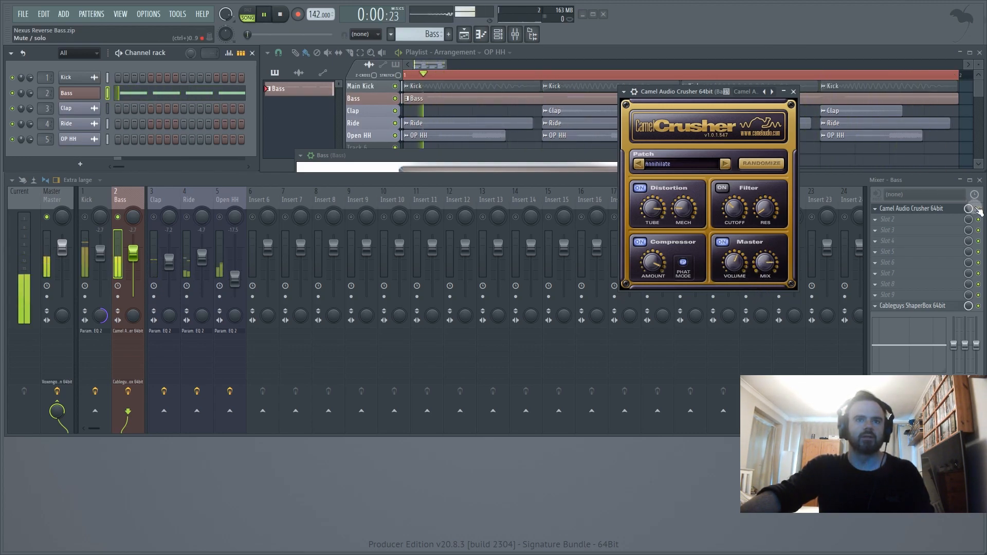
click(978, 209)
click(979, 209)
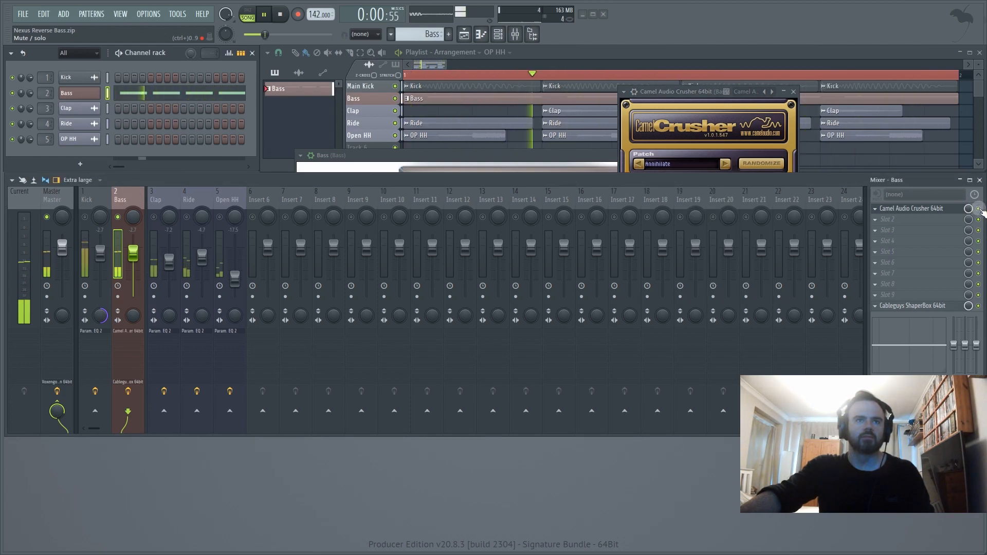
key(space)
click(699, 98)
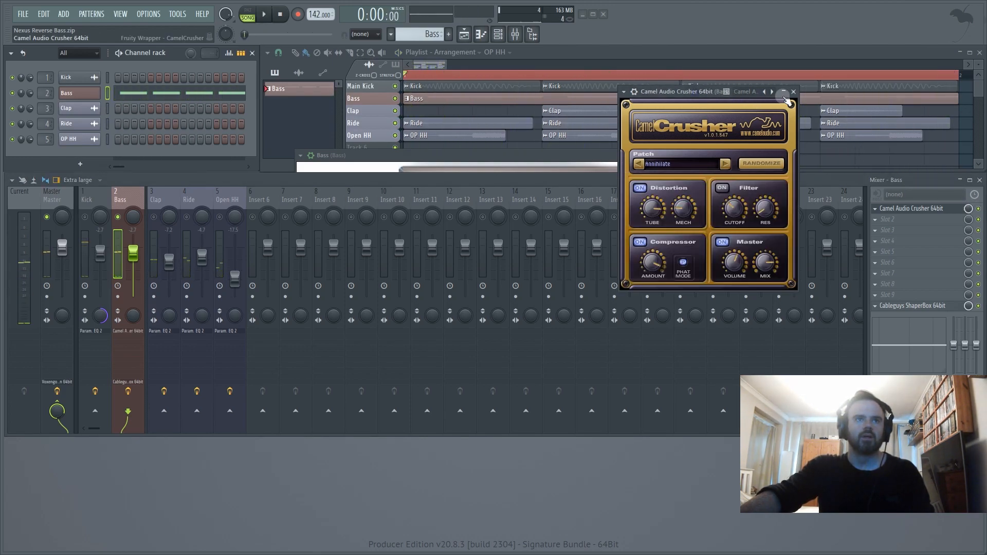
click(793, 92)
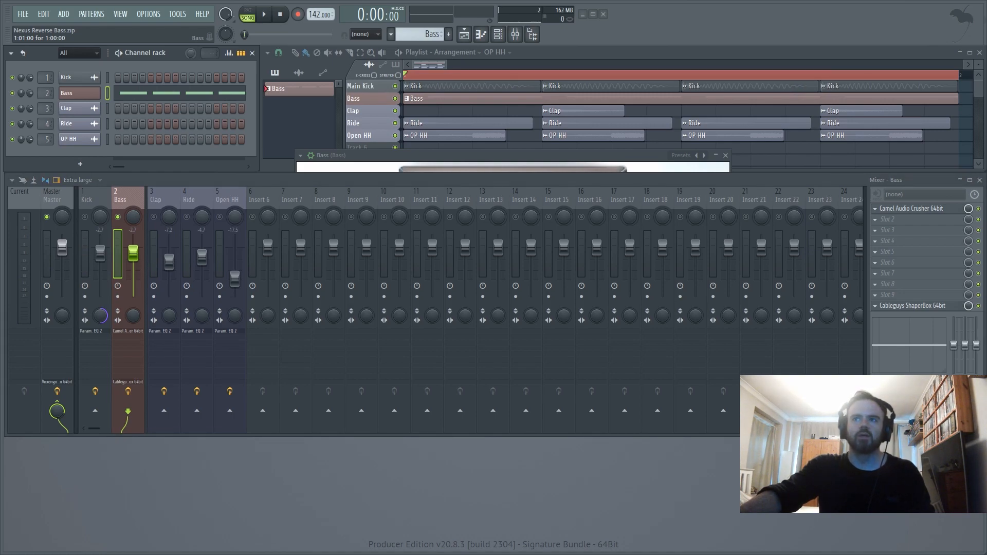
- Find the LOVEND bass enhancer in the full effect plugin list and load it into slot 2 of the Bass mixer track
click(884, 222)
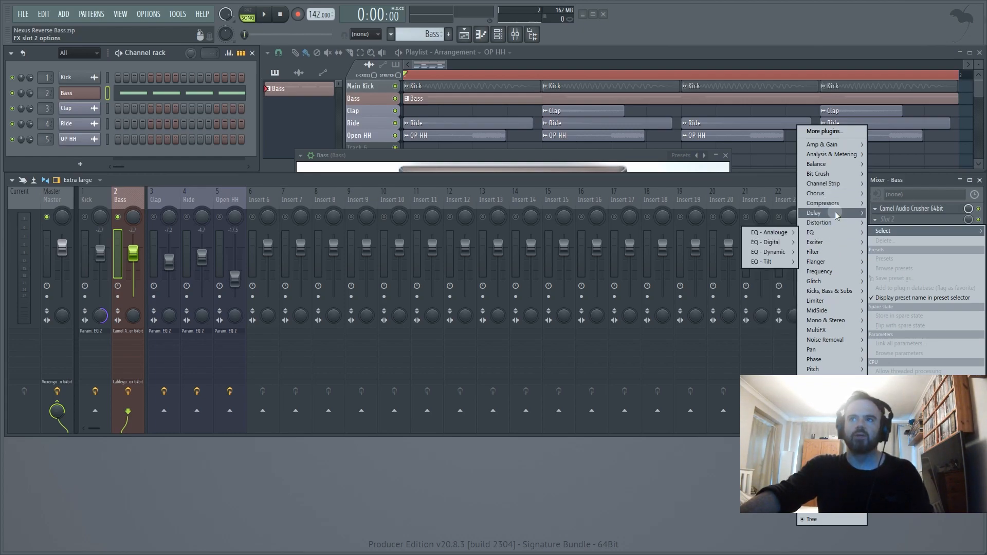
mouse_move(841, 296)
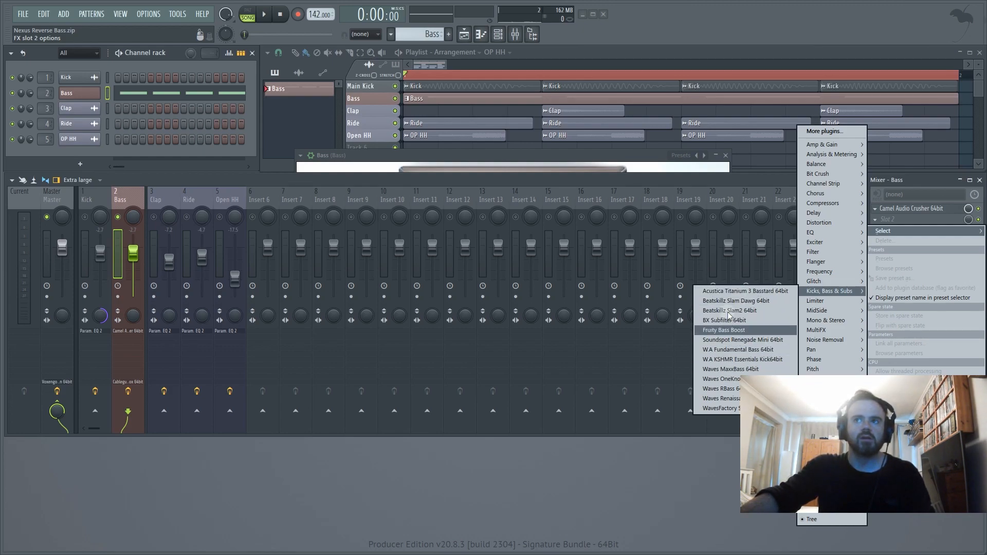
click(838, 131)
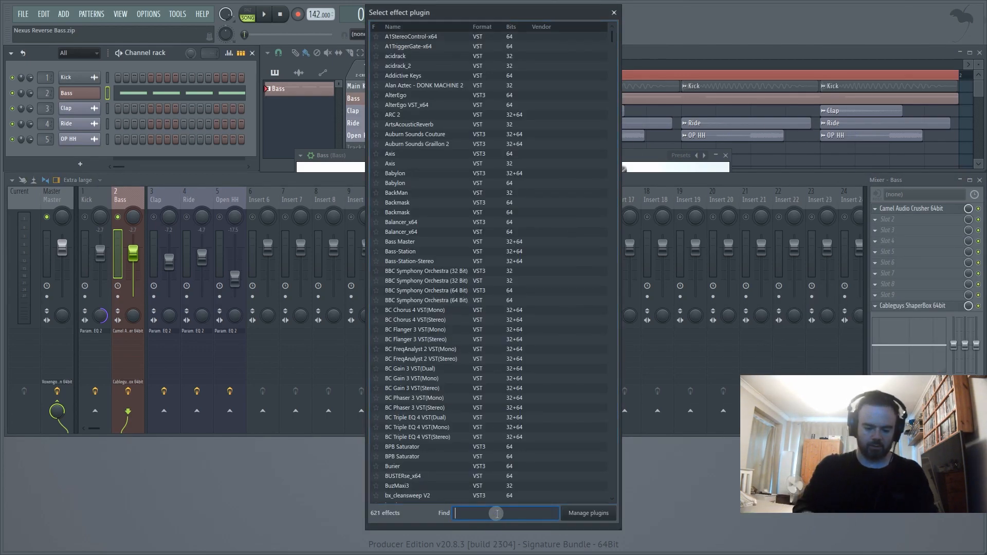
text(lovend)
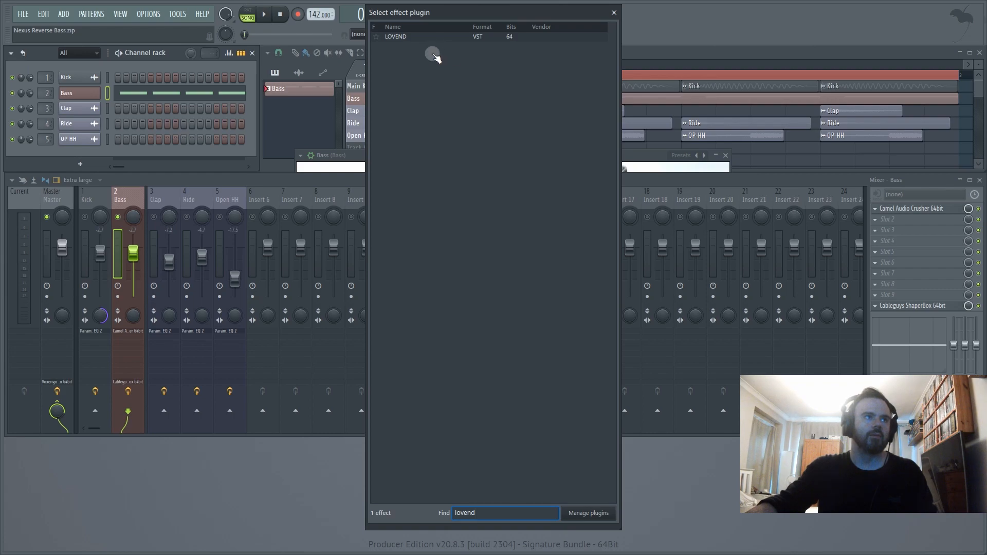
double_click(395, 37)
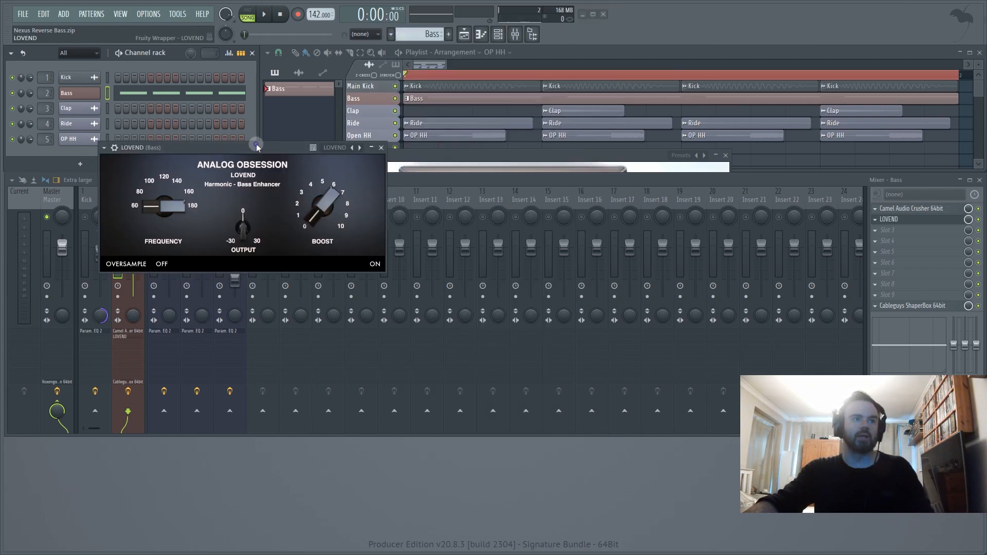
drag(257, 147, 483, 163)
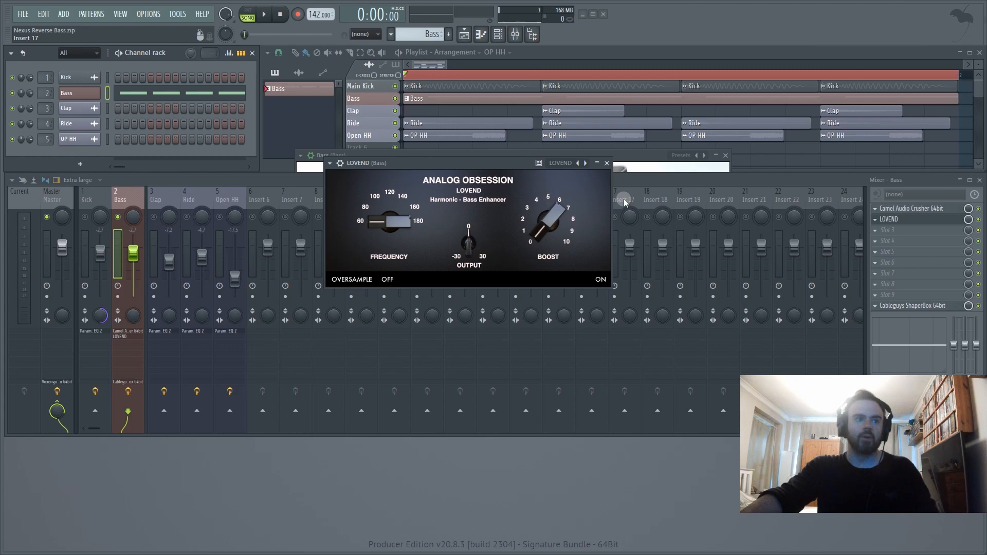
drag(478, 182, 534, 207)
- Try LOVEND's frequency between 60 and 120 during playback and set it to 120
key(space)
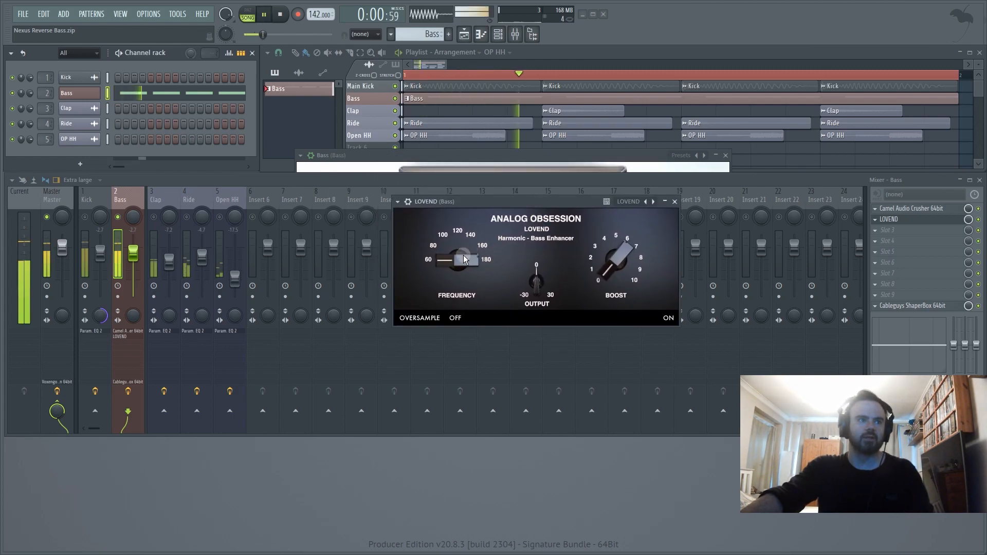
drag(464, 255, 438, 137)
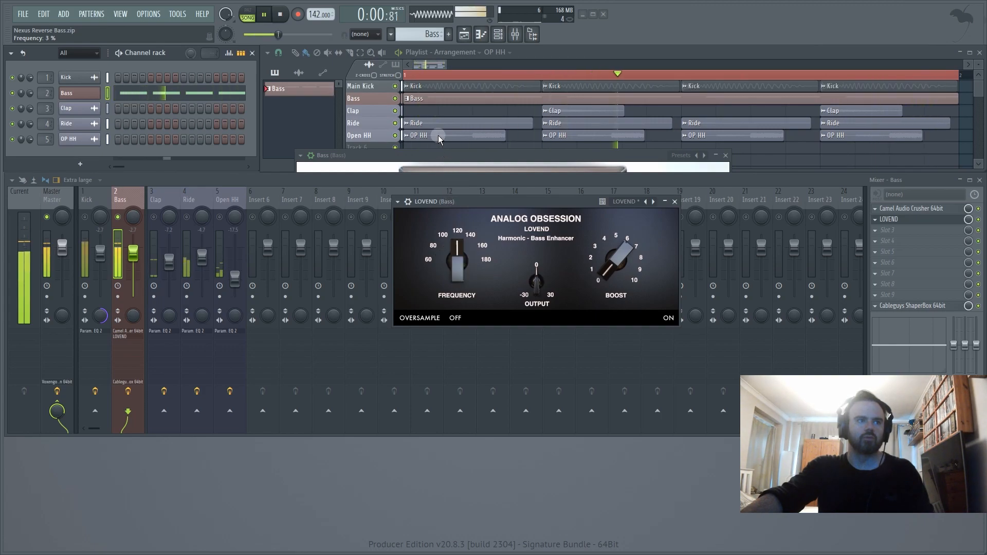
key(space)
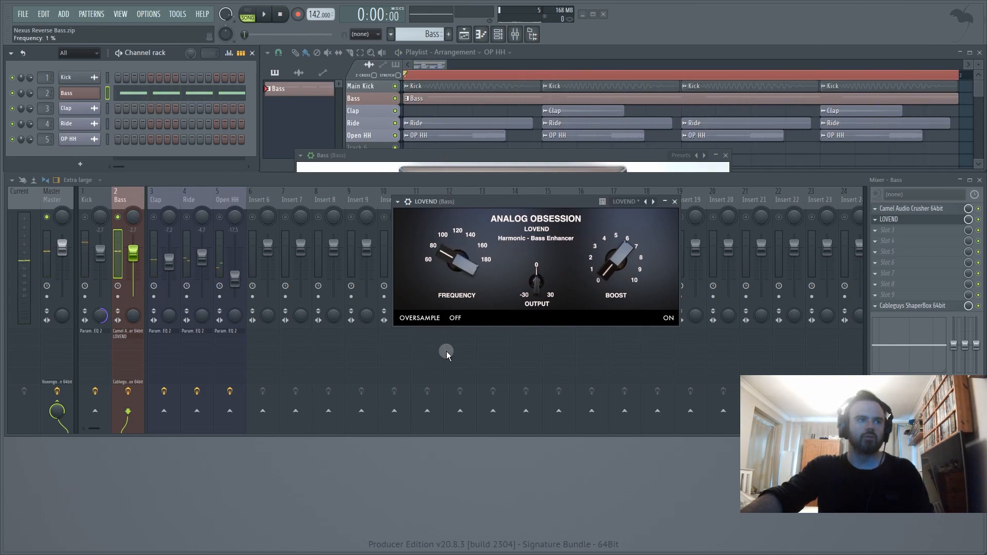
drag(455, 267, 456, 320)
key(space)
key(space)
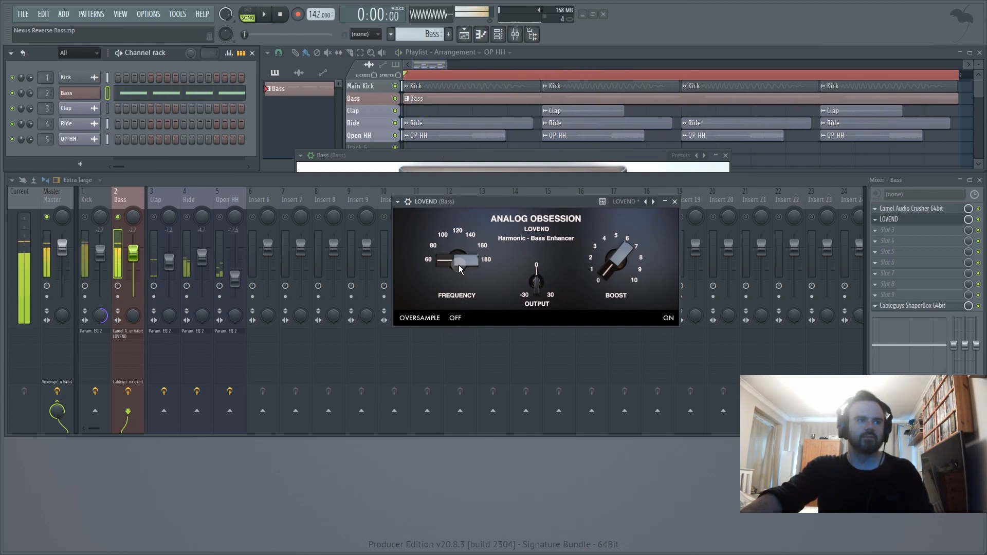
drag(456, 262, 444, 297)
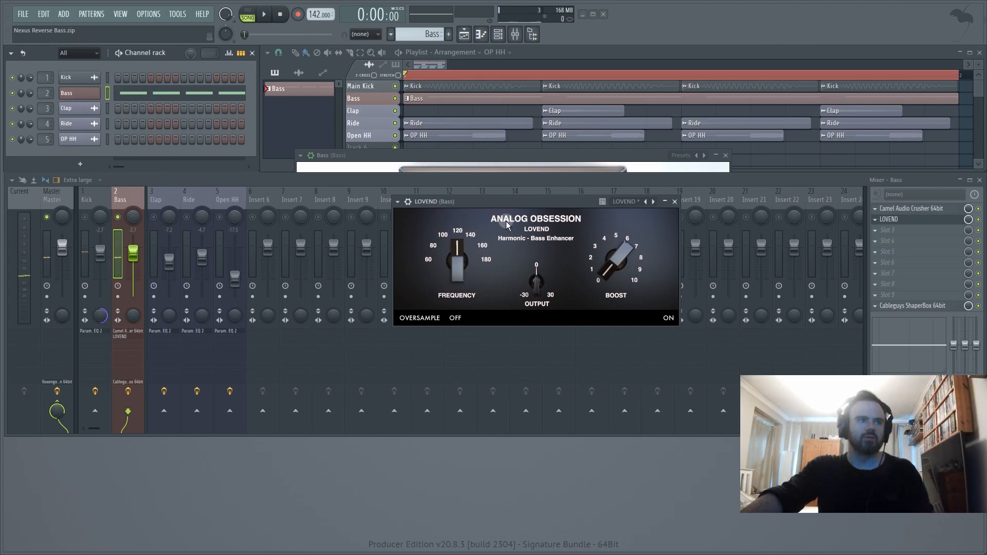
- Set LOVEND's boost to about 2 and compare the bass with the effect switched off and on during playback
key(space)
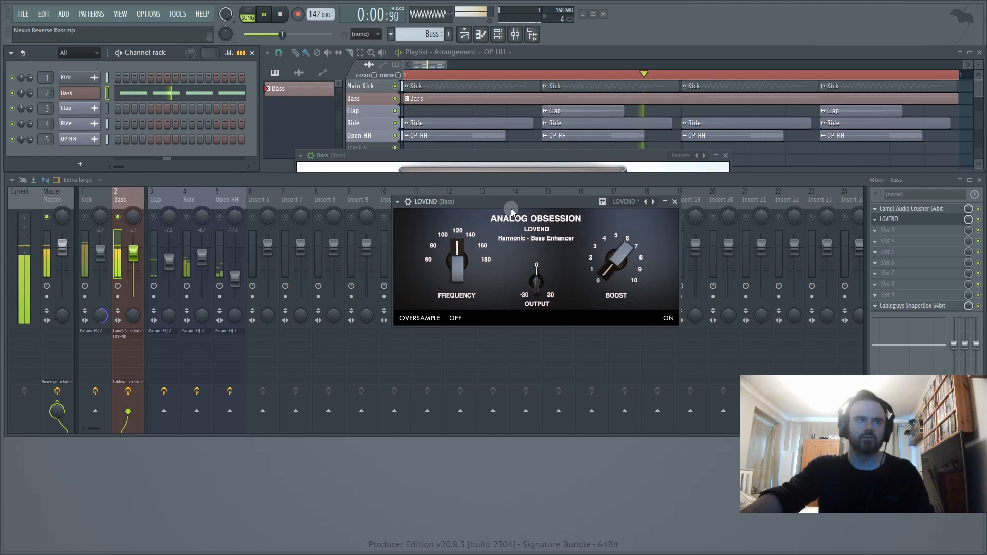
drag(625, 272, 601, 203)
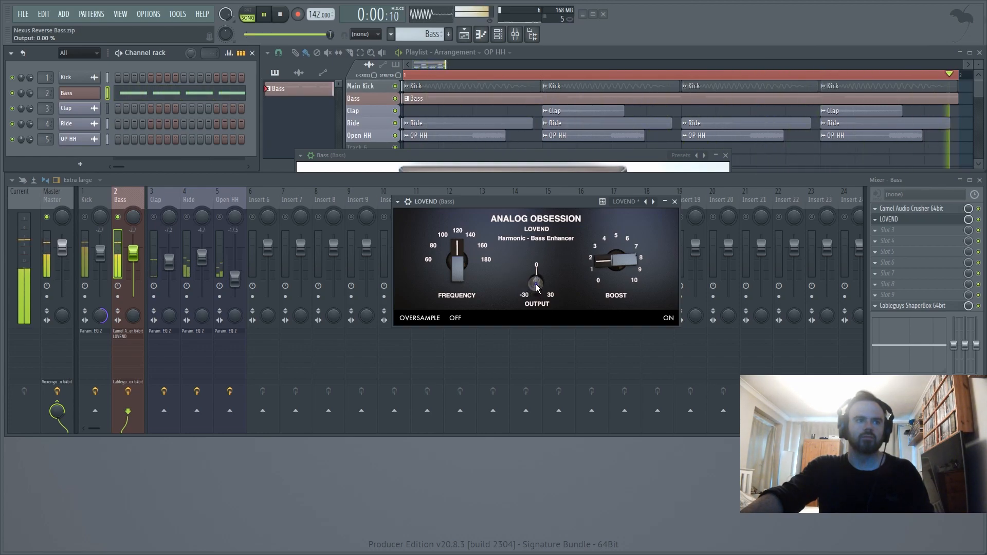
click(978, 219)
key(space)
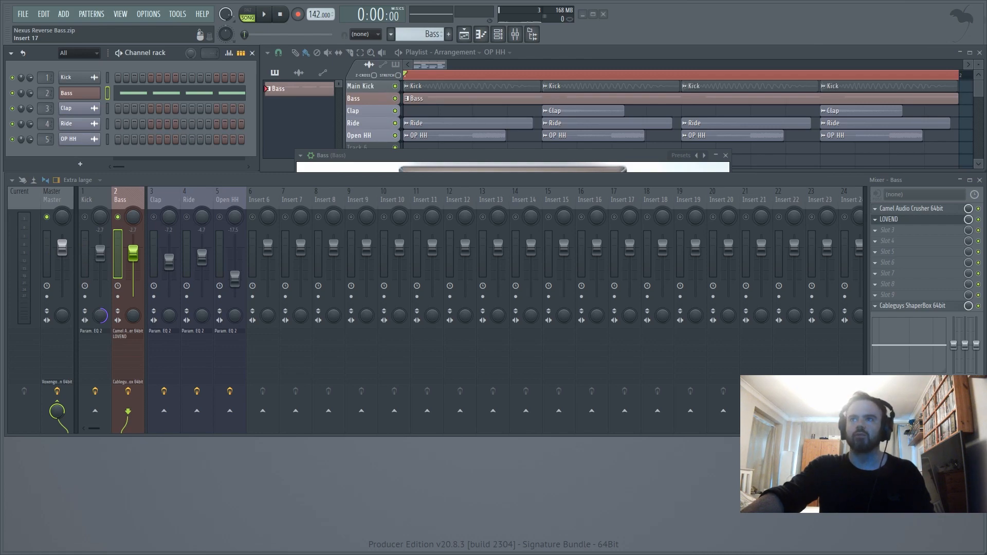
- Load the Melda MWaveFolder distortion into slot 3 of the Bass mixer track
click(883, 233)
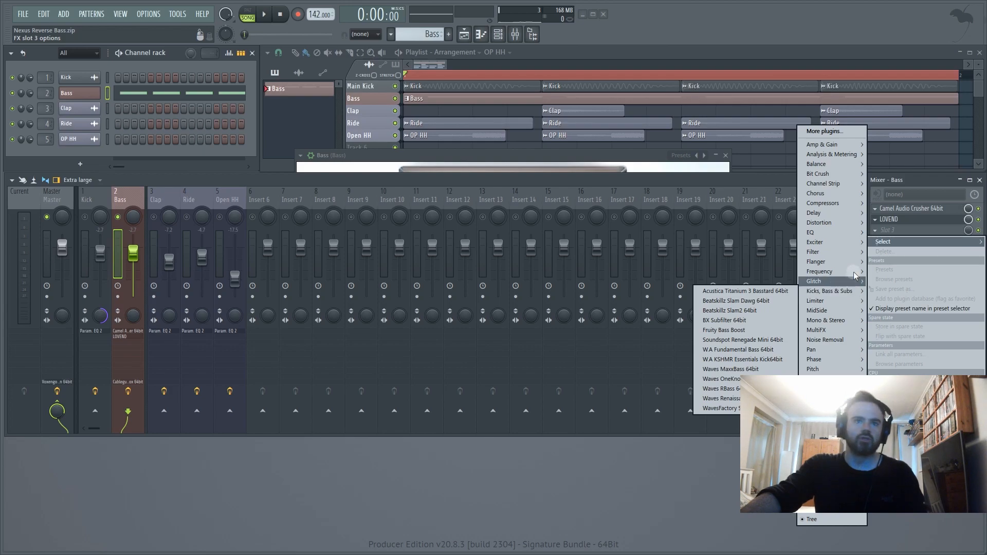
mouse_move(819, 223)
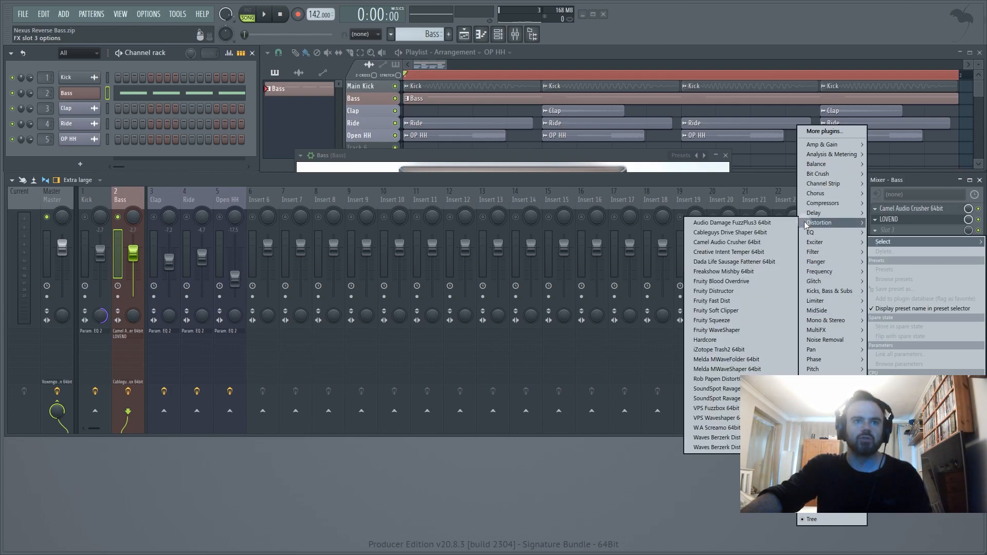
click(738, 359)
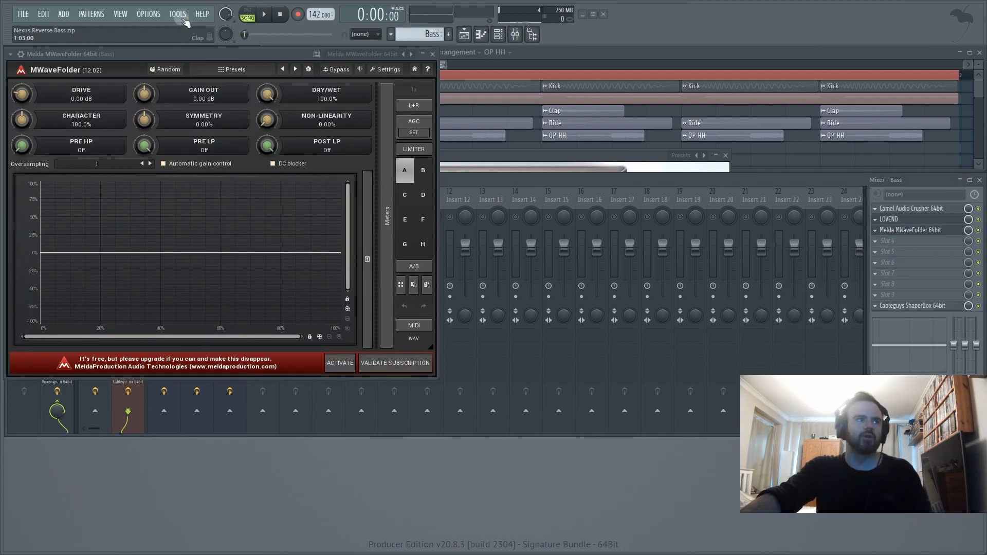
drag(178, 53, 567, 94)
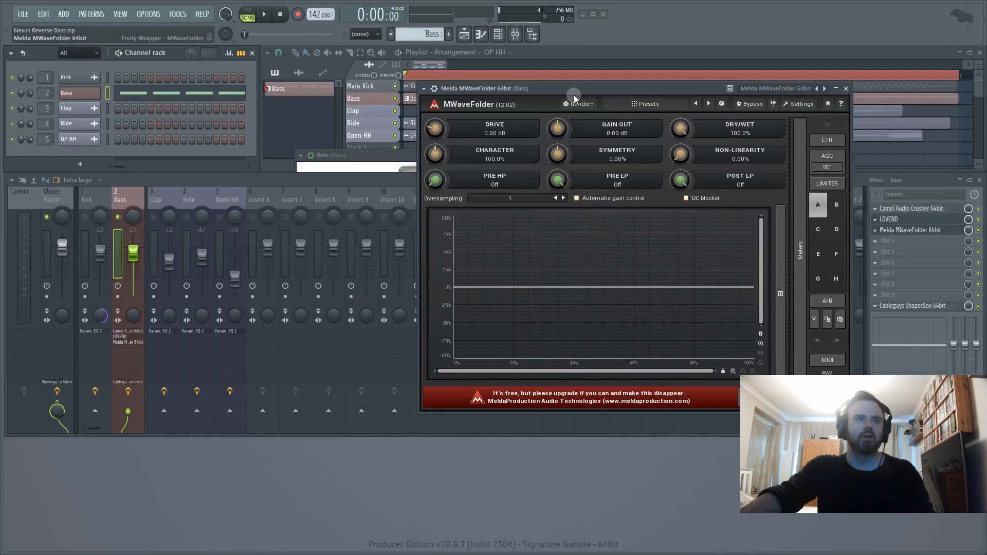
- Load the Illicit long-tailed preset in MWaveFolder and listen to it with the arrangement
click(645, 105)
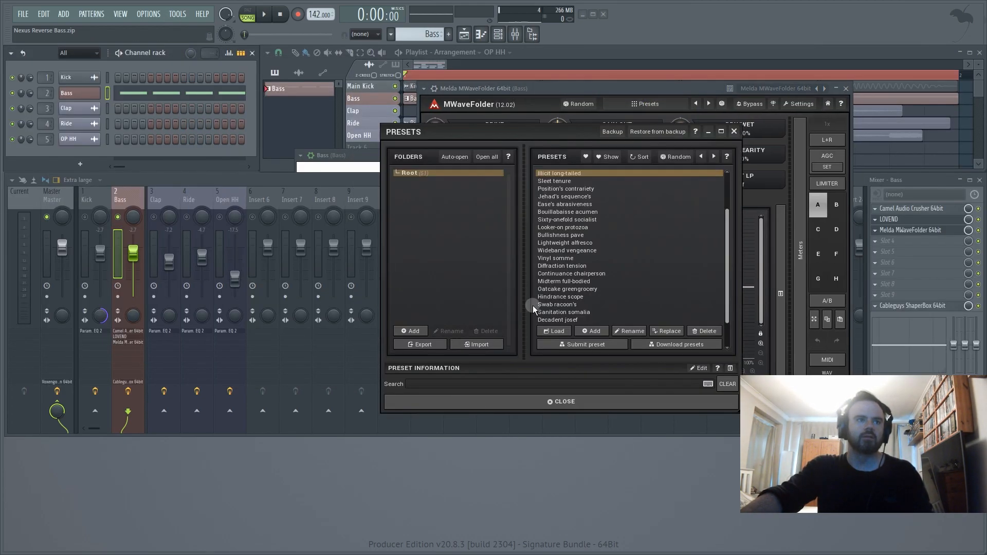
click(552, 175)
click(733, 132)
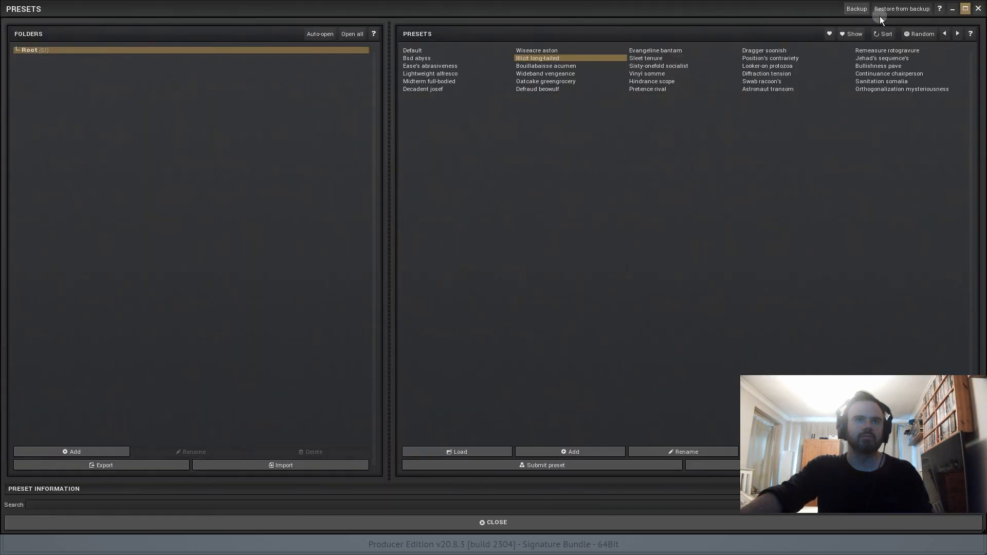
click(977, 9)
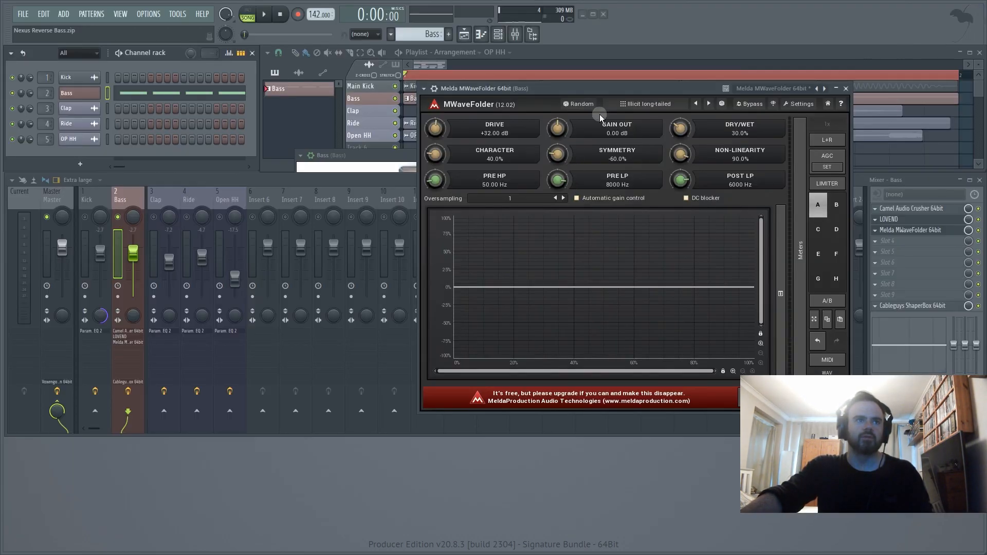
key(space)
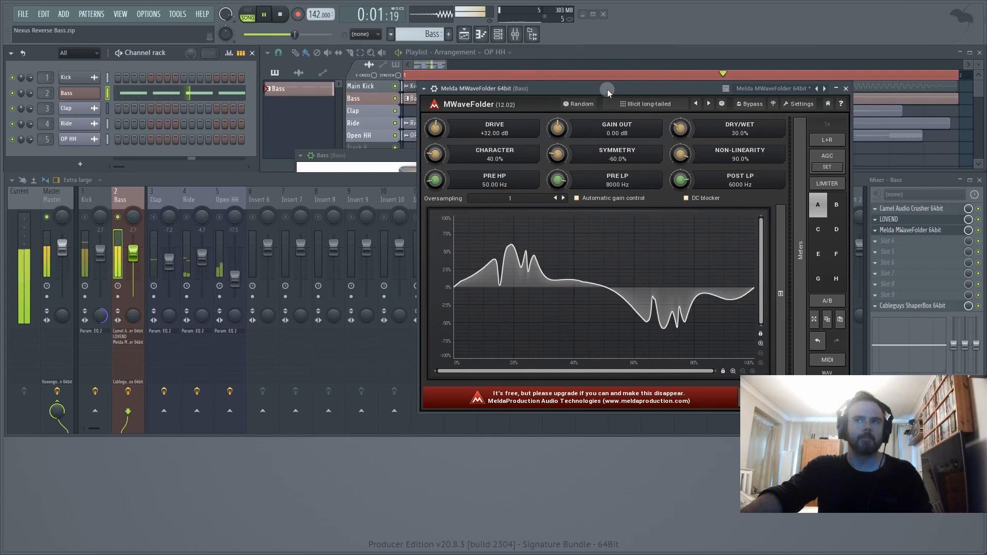
key(space)
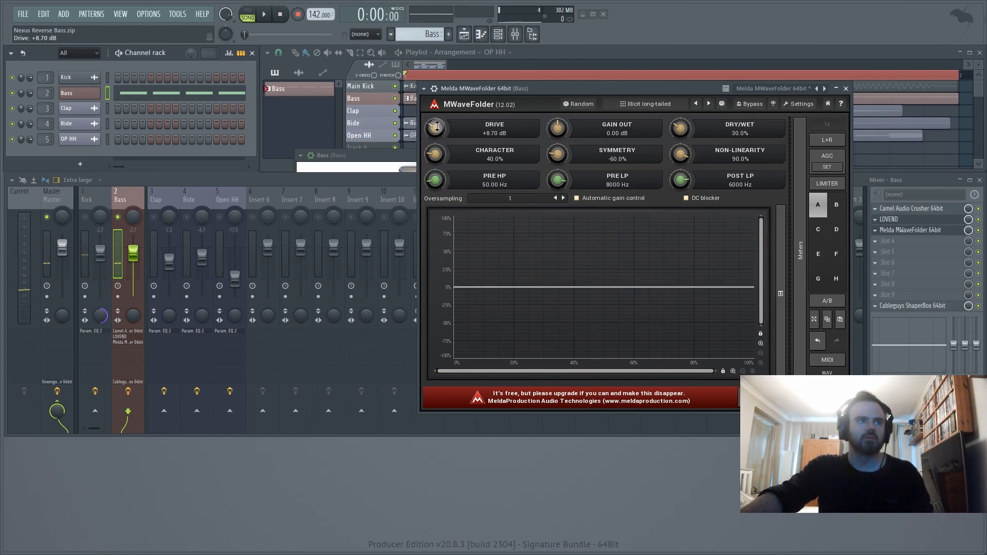
- Set MWaveFolder to +8.29 dB drive, 0% character, 100% symmetry and non-linearity, both pre filters off, 1880 Hz post LP and 10% dry/wet
click(628, 54)
key(space)
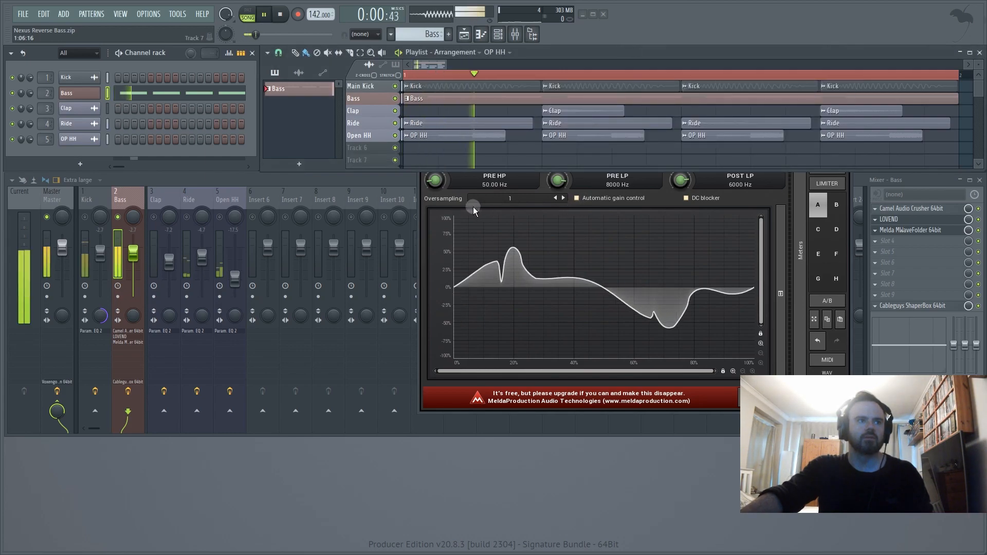
click(424, 228)
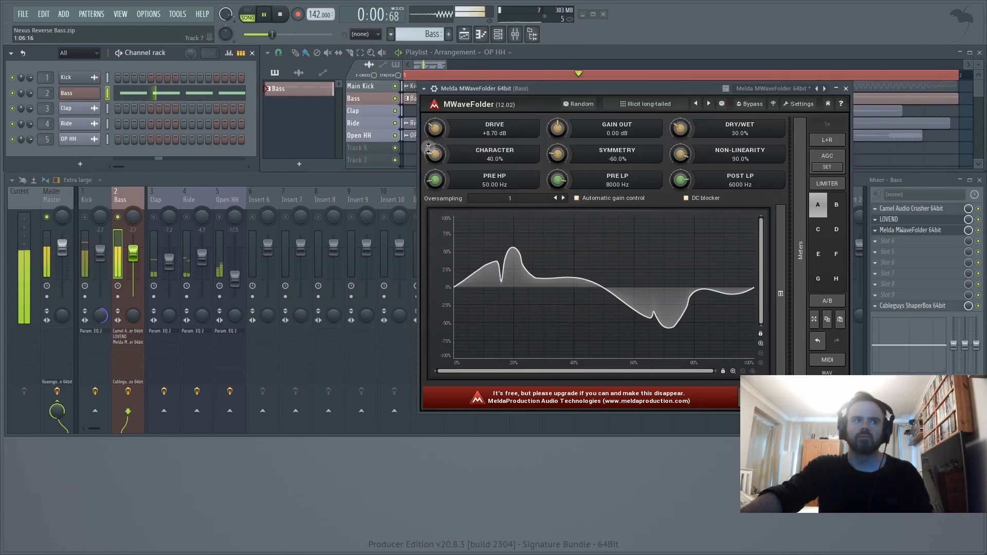
drag(435, 154, 436, 198)
drag(559, 180, 560, 205)
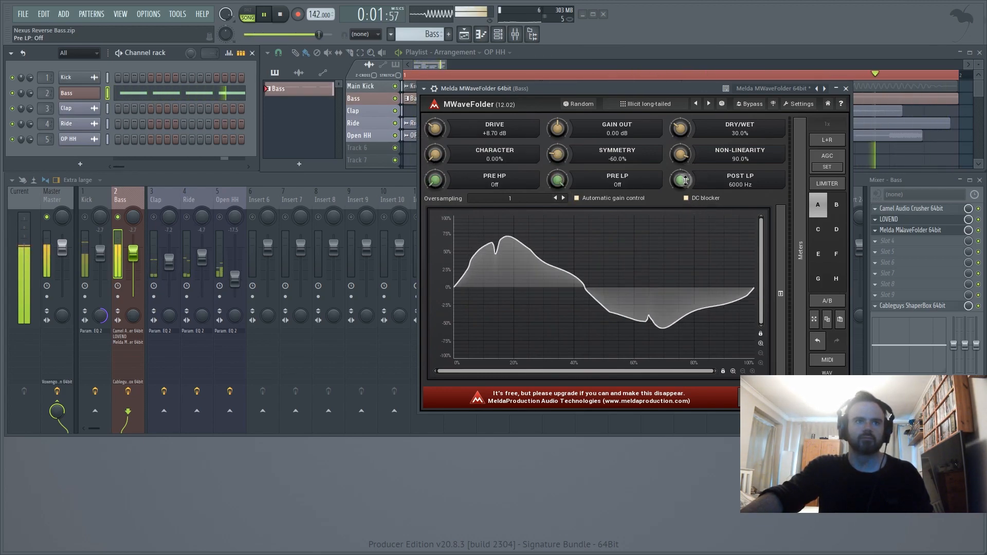
drag(681, 180, 681, 189)
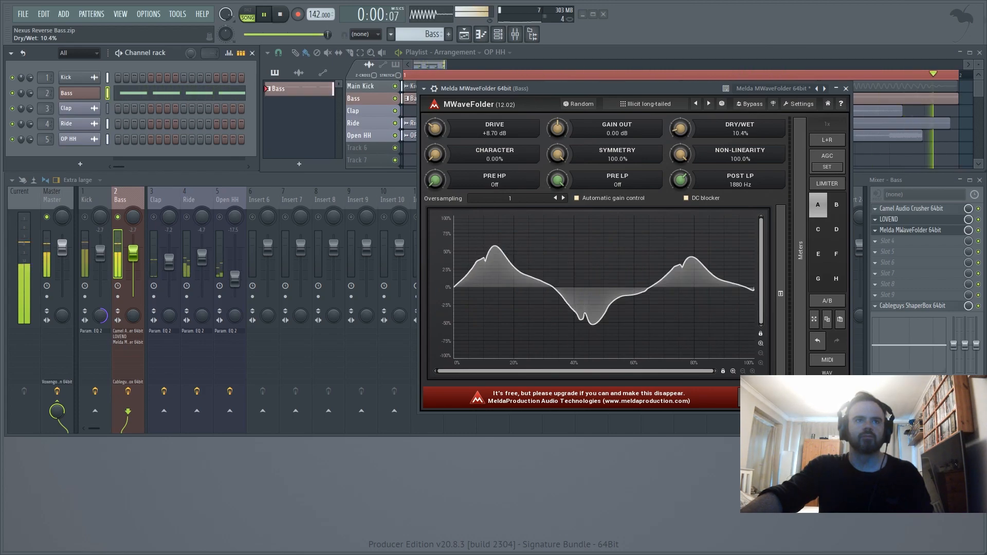
drag(436, 157, 434, 95)
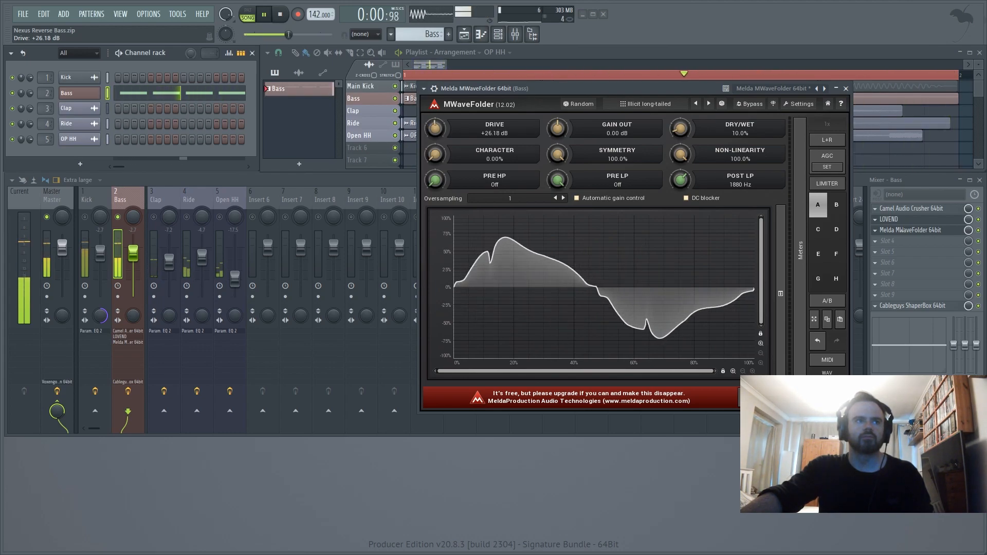
drag(434, 128, 435, 129)
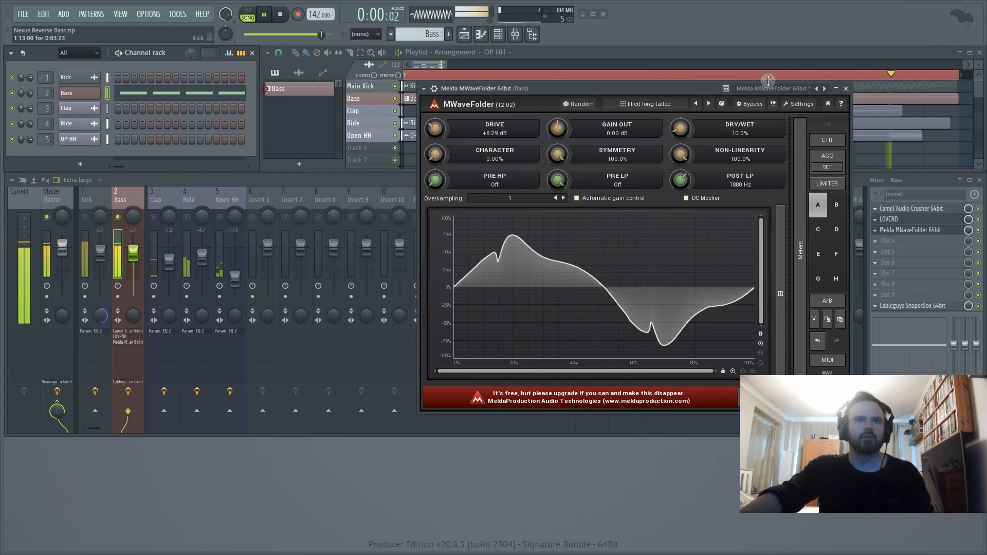
- Compare the bass with MWaveFolder switched off and on during playback, and close its window
drag(685, 88, 546, 120)
click(978, 231)
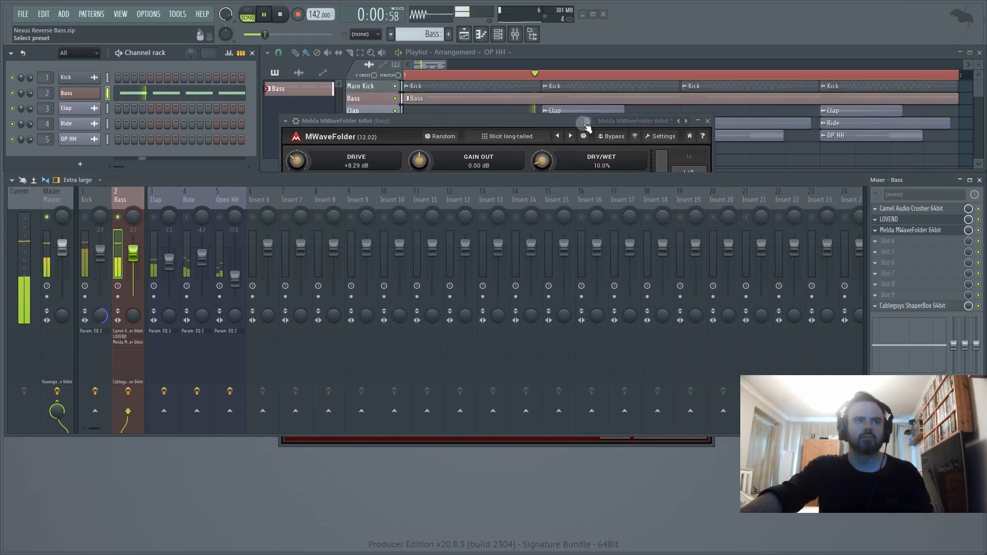
click(598, 148)
click(707, 121)
key(space)
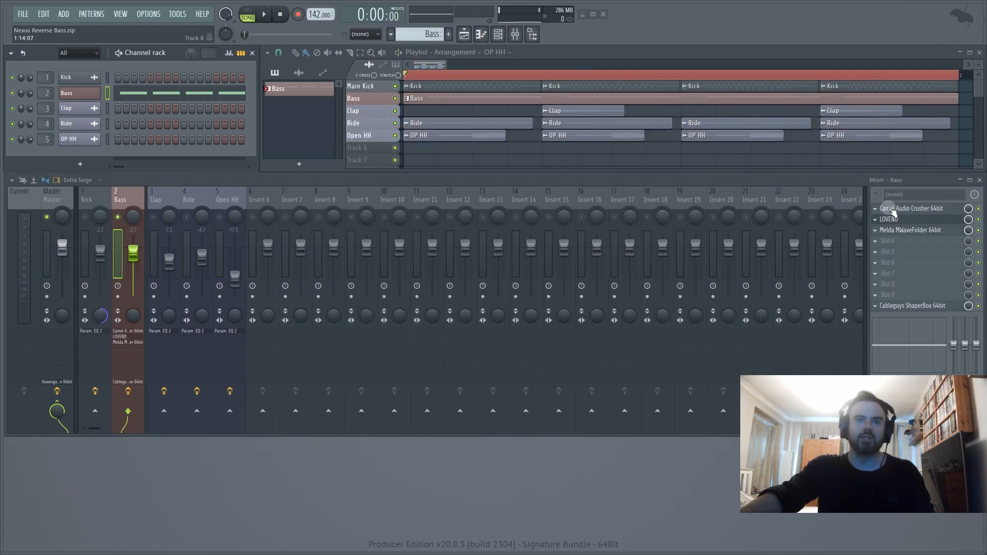
- Load Fruity parametric EQ 2 into slot 4 of the Bass track and enable its high-quality oversampling
click(883, 245)
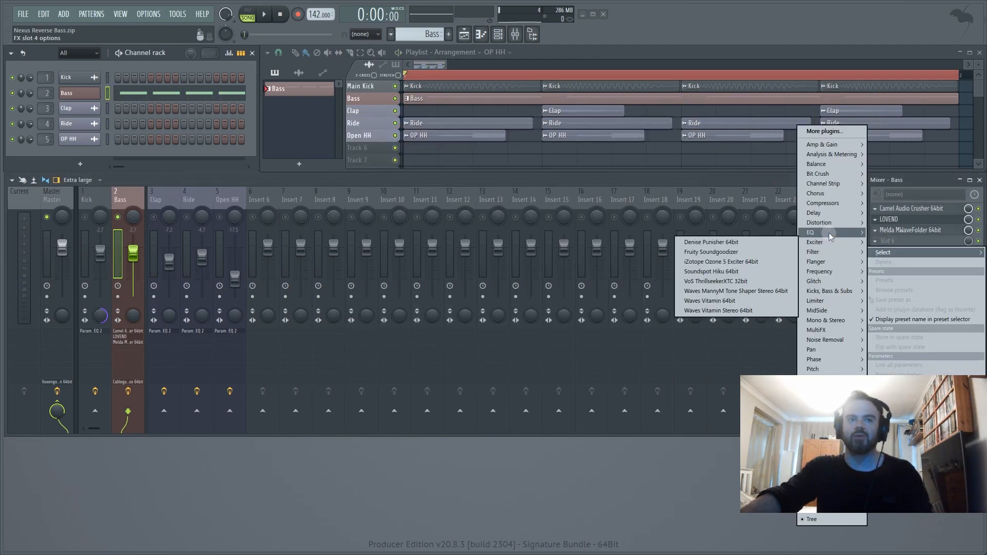
mouse_move(770, 242)
click(664, 252)
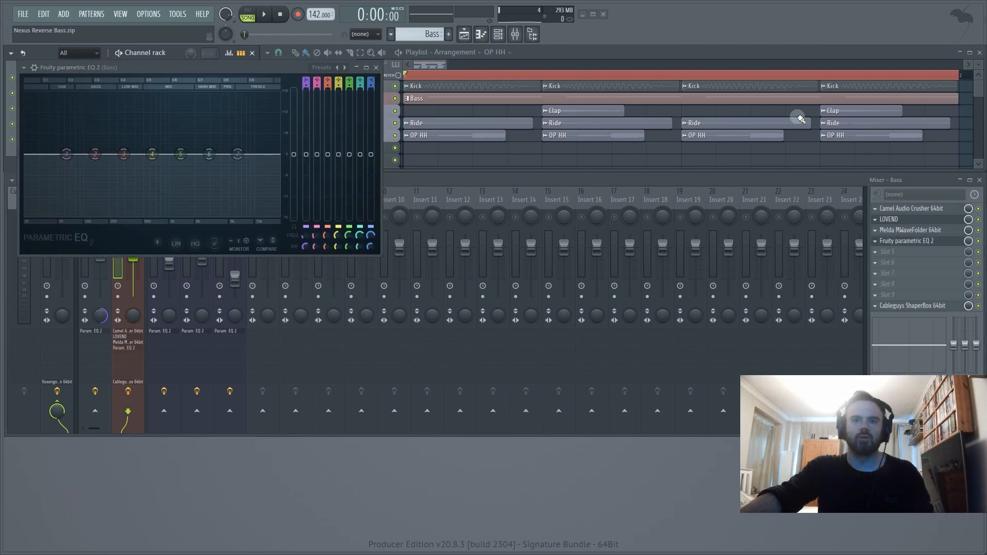
drag(253, 74, 531, 117)
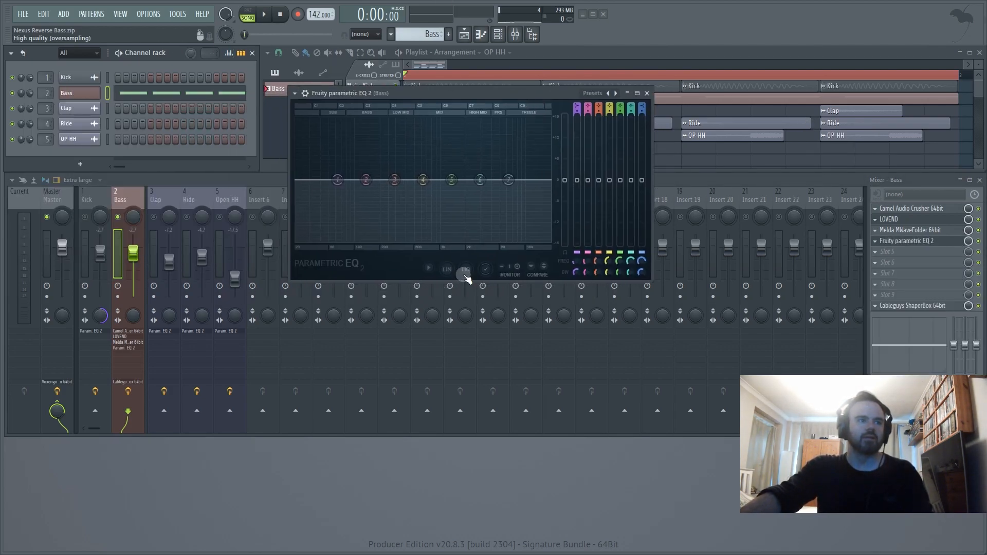
drag(445, 92, 469, 156)
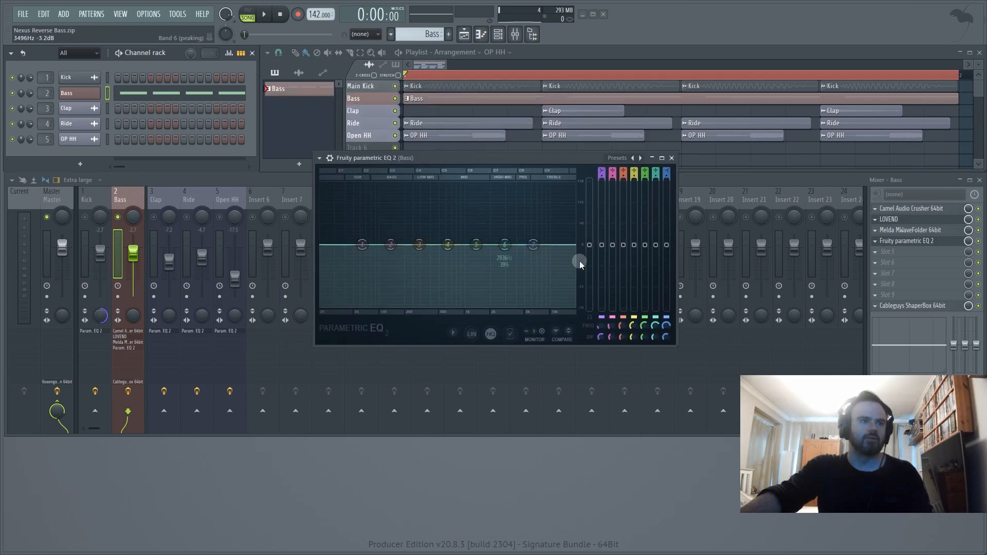
- Change EQ band 1 to a steep high-pass filter and lower its cutoff to below the bass's main low peak
right_click(361, 249)
drag(360, 251, 362, 251)
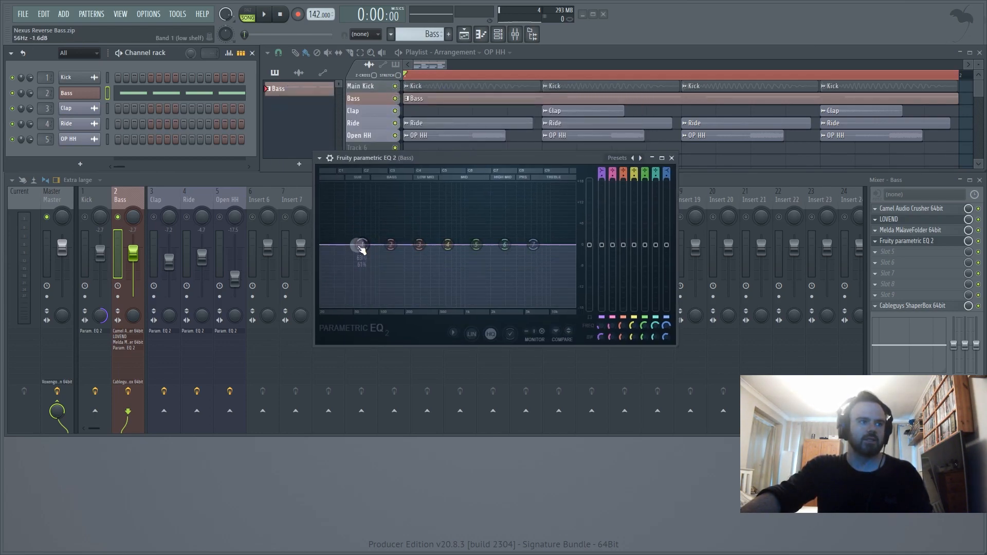
right_click(361, 249)
mouse_move(381, 273)
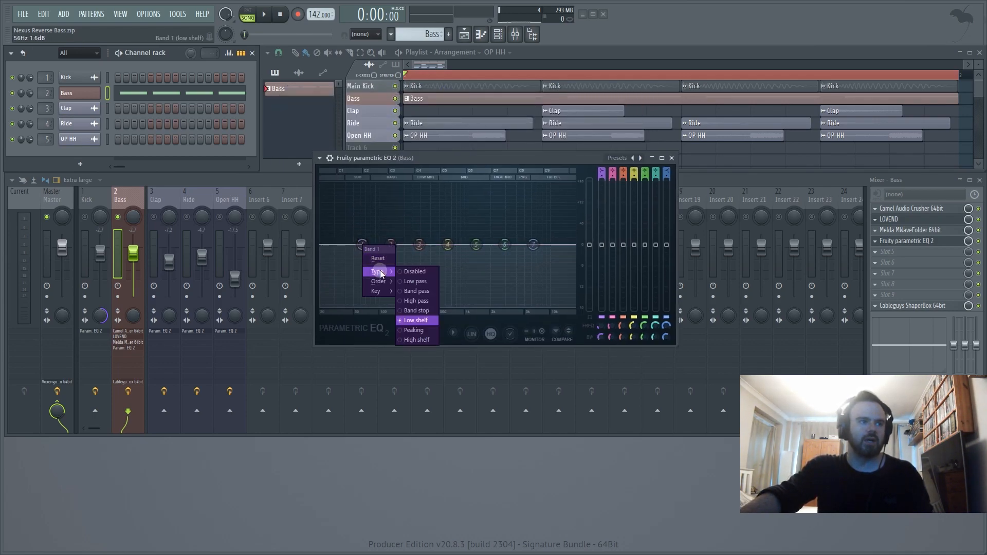
click(417, 301)
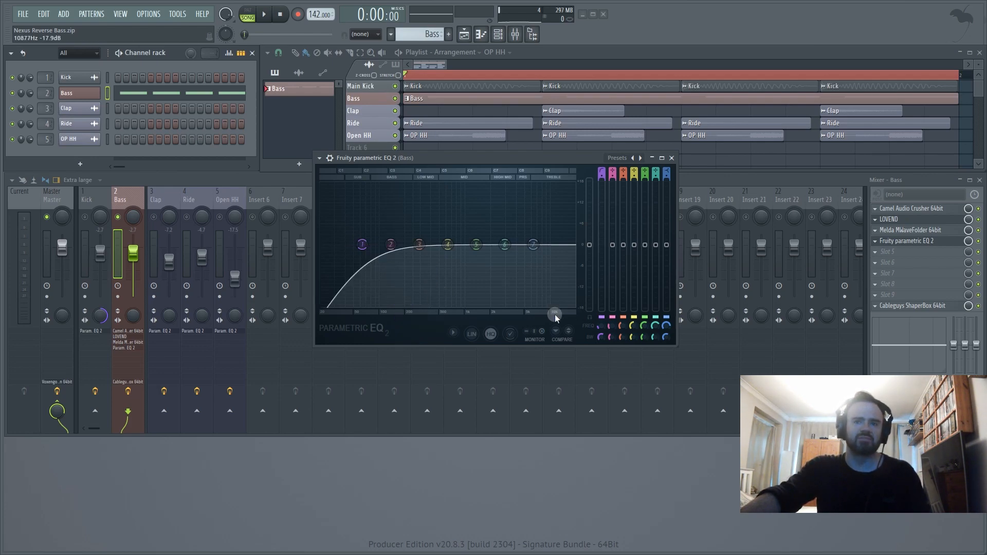
drag(600, 336, 599, 319)
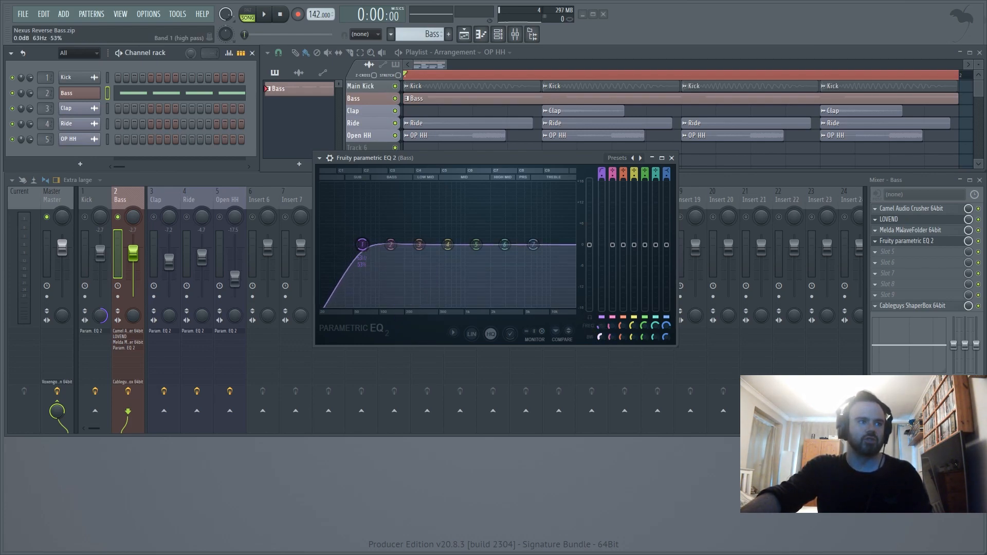
scroll(362, 244, up, 2)
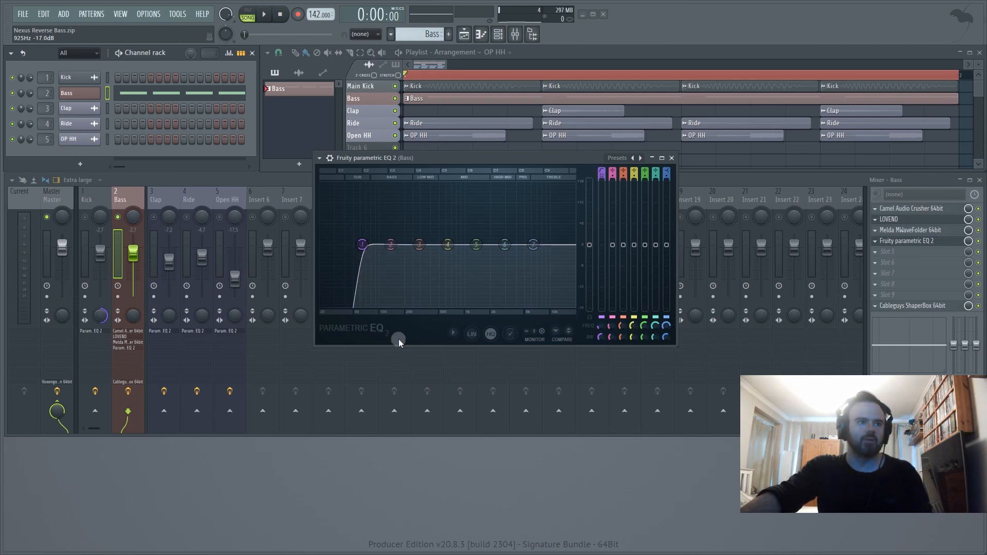
drag(600, 324, 601, 337)
drag(350, 245, 335, 245)
- Compare the bass with the parametric EQ bypassed and enabled during playback
key(space)
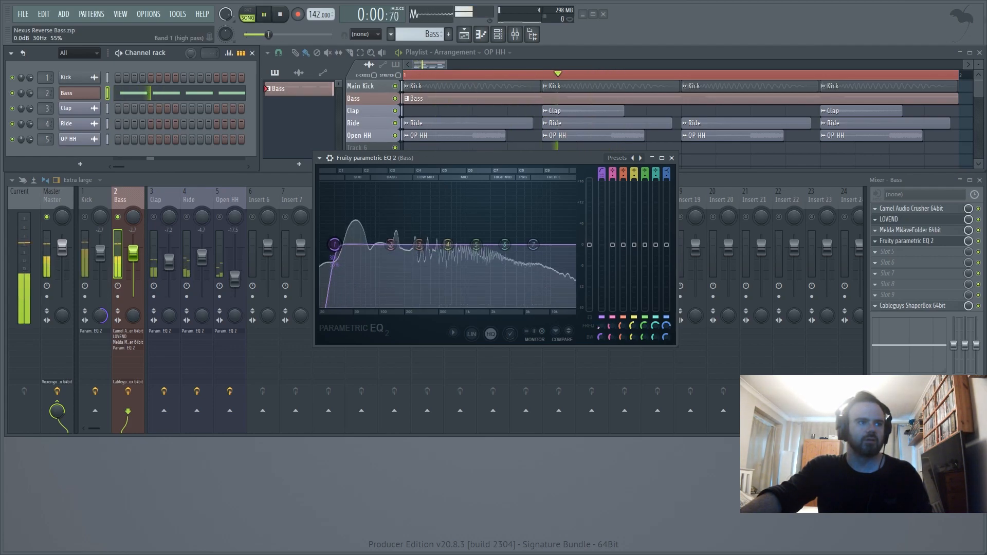
click(978, 240)
click(979, 241)
click(940, 242)
click(941, 242)
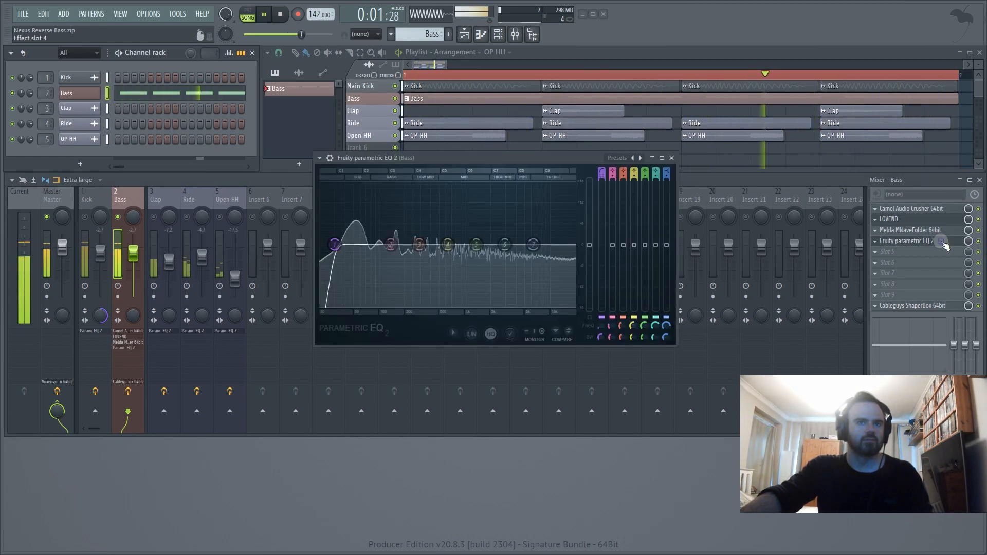
click(940, 241)
click(940, 242)
key(space)
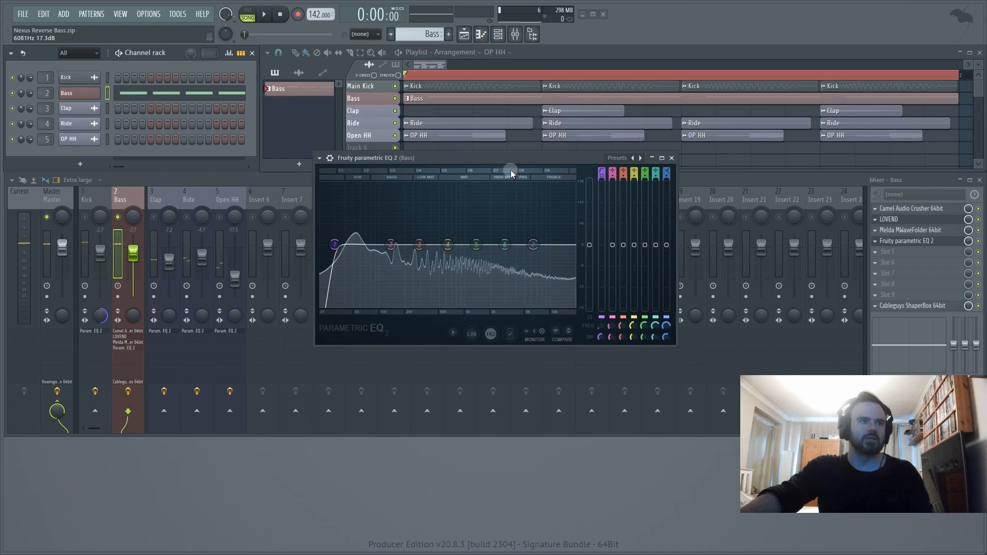
- Cut the highs with the EQ's band 7 high shelf at about -12.4 dB and 9938 Hz during playback
drag(516, 162, 584, 156)
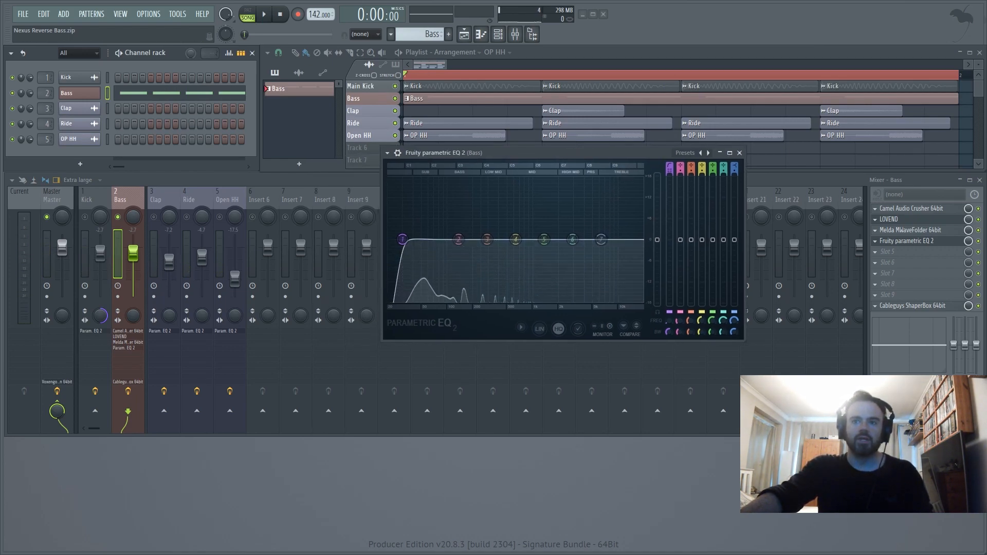
key(space)
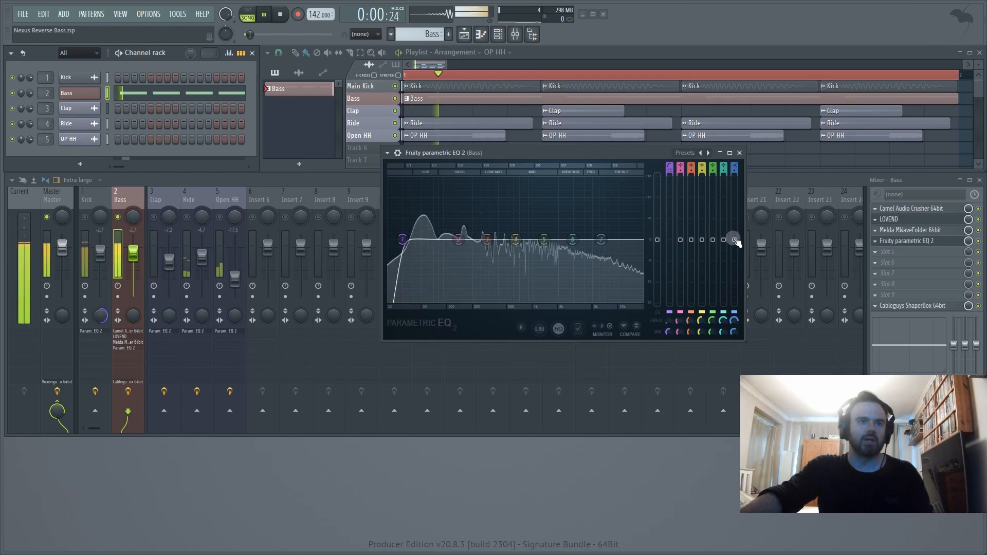
drag(734, 240, 734, 275)
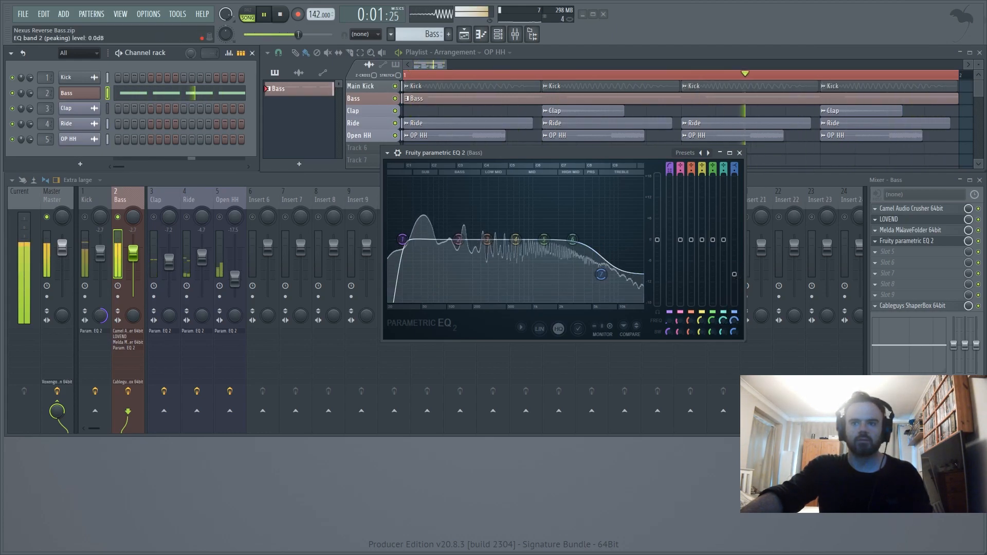
drag(734, 320, 734, 280)
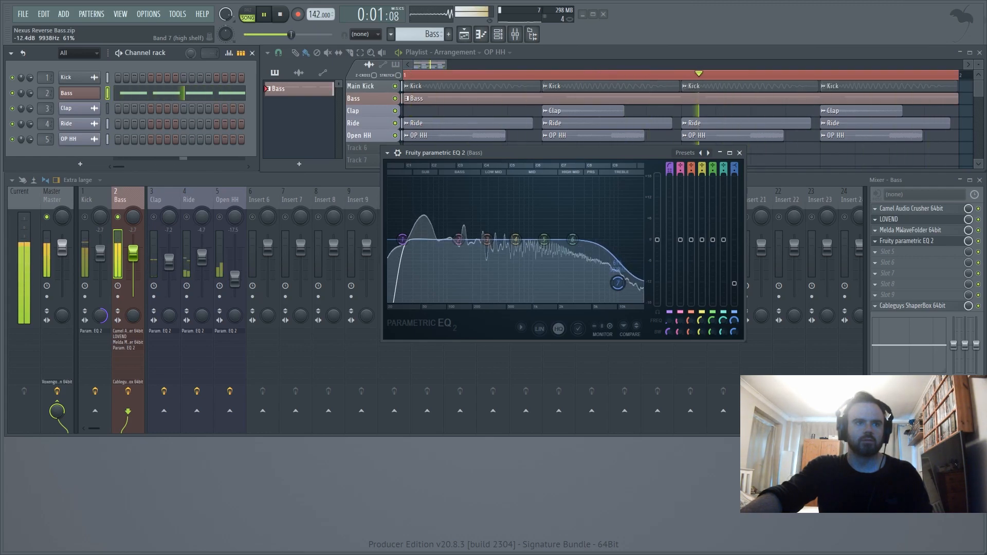
key(space)
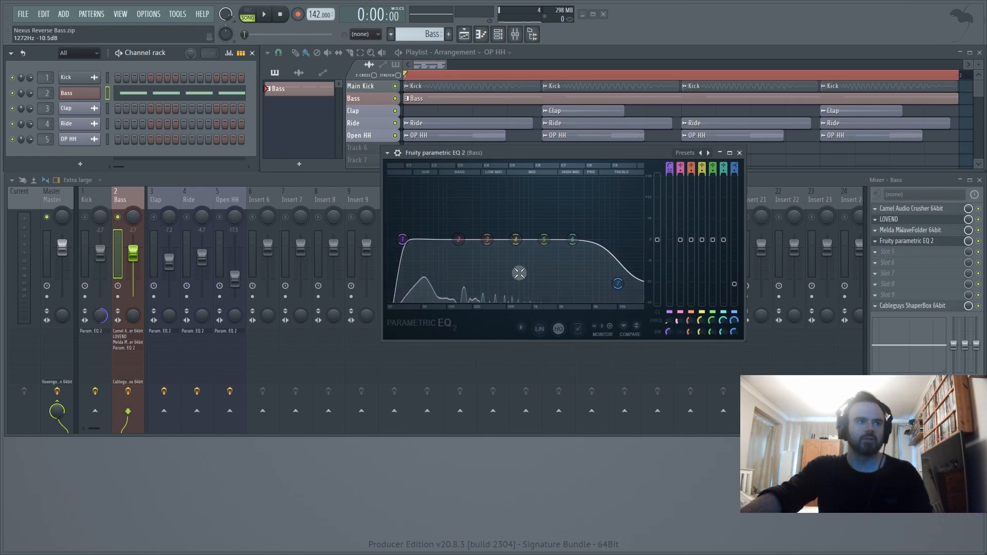
- Cut a narrow notch in the bass at about 1445 Hz with EQ band 2, adjusting its depth during playback
key(space)
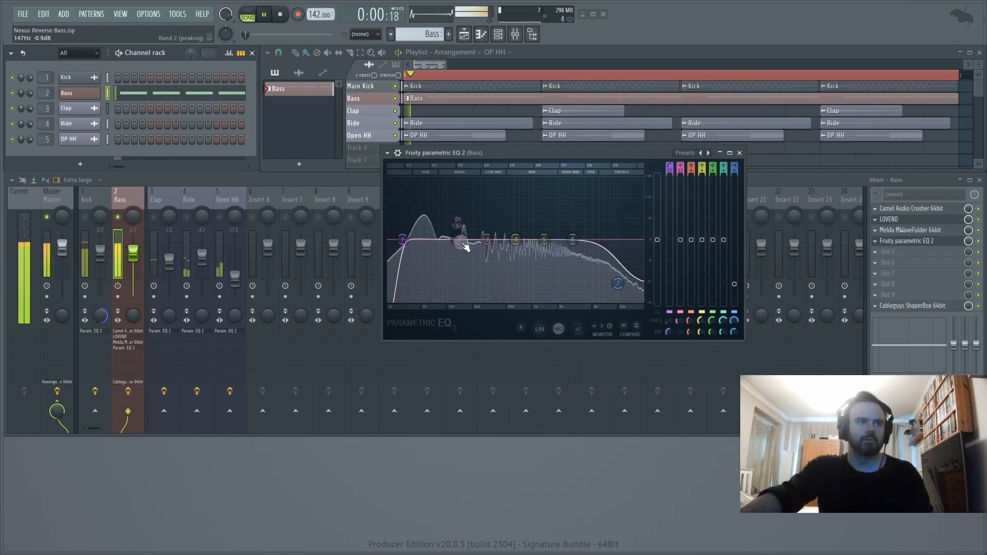
drag(464, 246, 552, 279)
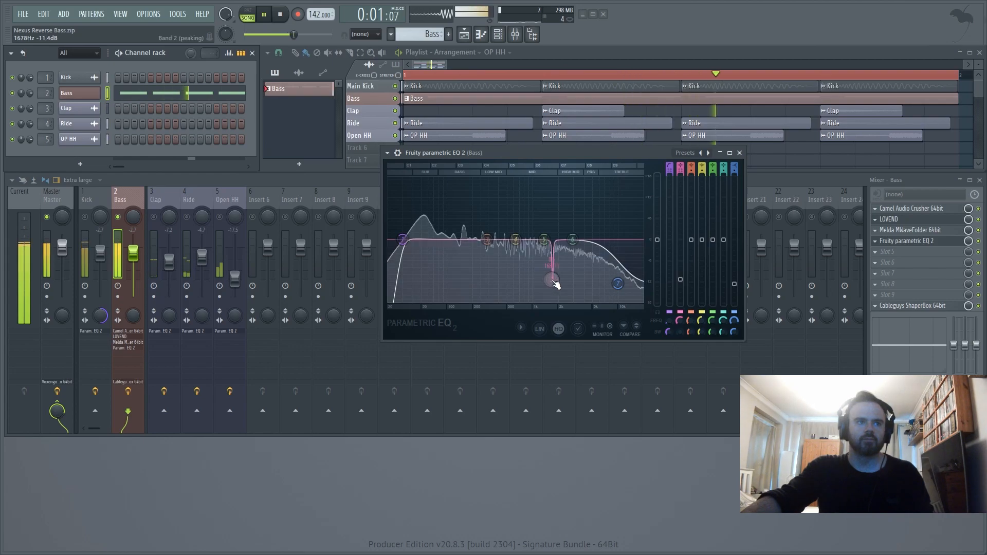
drag(551, 280, 543, 282)
drag(680, 282, 680, 239)
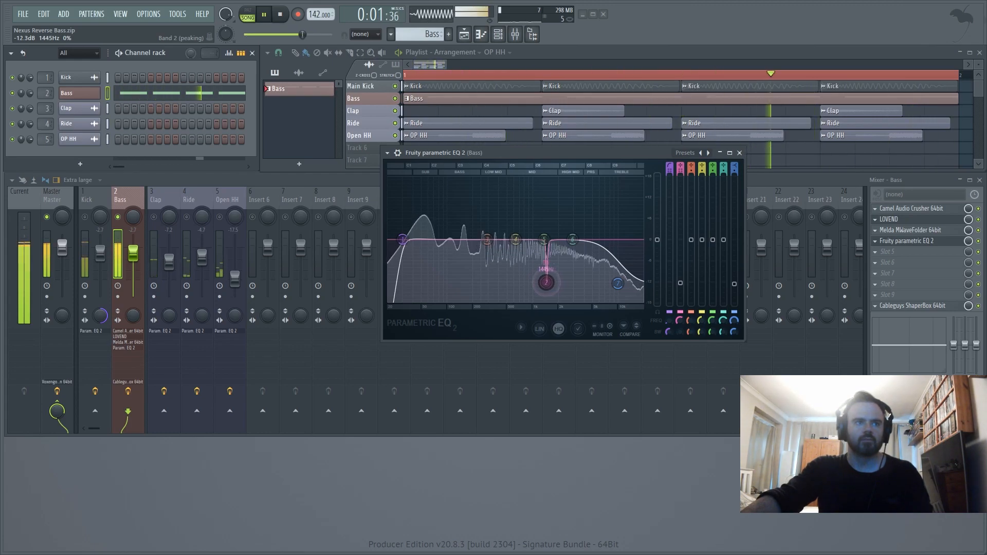
drag(680, 283, 680, 261)
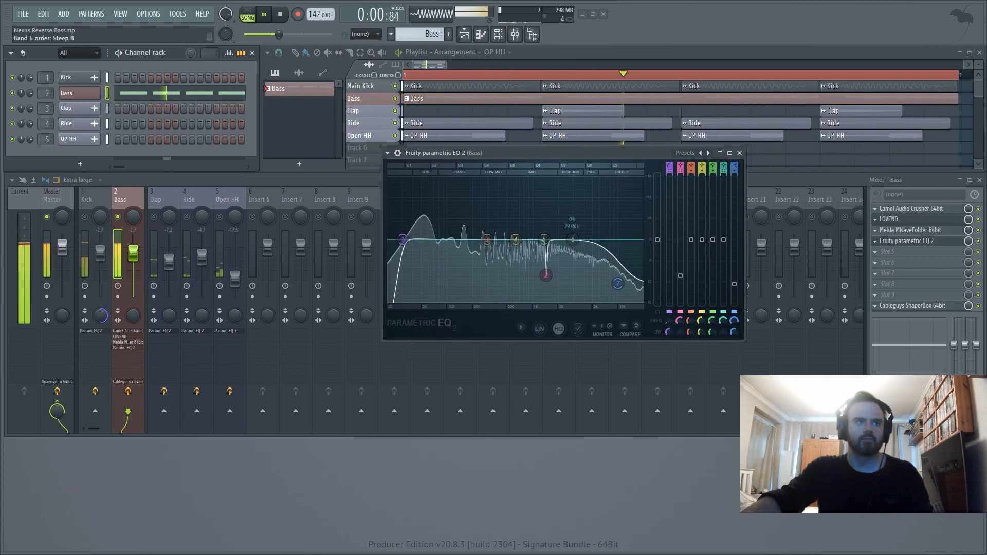
- Cut a second narrow notch at about 3183 Hz and -10.9 dB with EQ band 6 during playback
drag(572, 239, 567, 279)
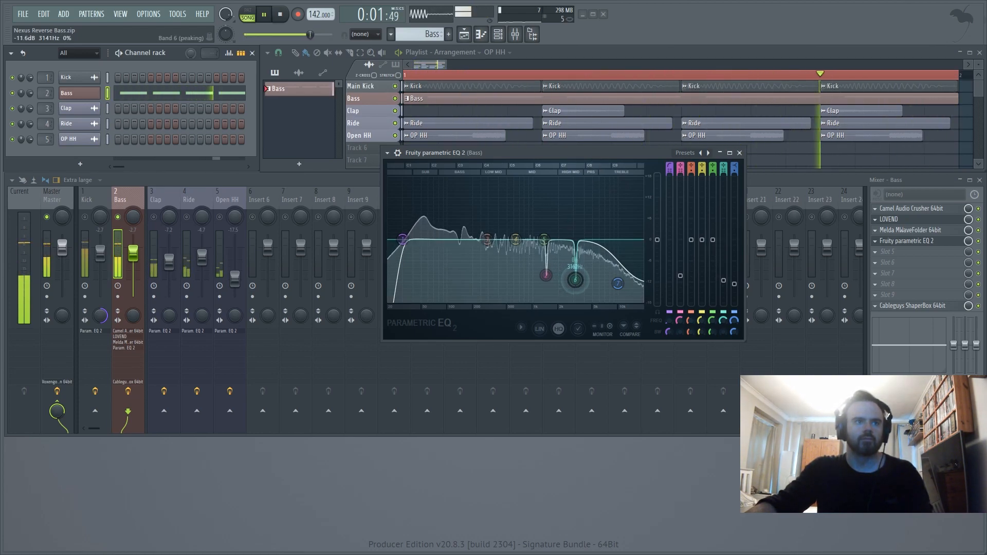
mouse_move(722, 281)
mouse_down()
mouse_move(722, 240)
mouse_move(723, 277)
mouse_up()
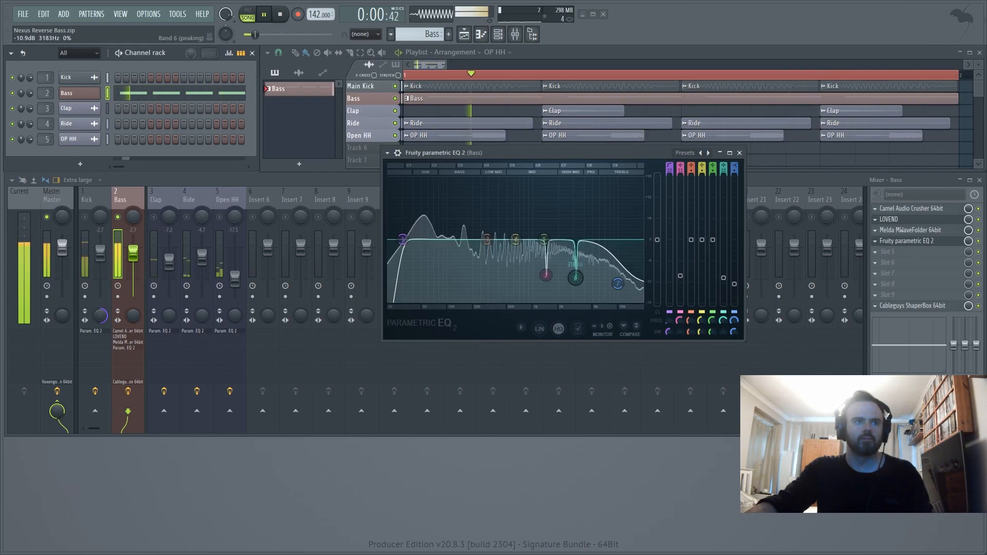
key(space)
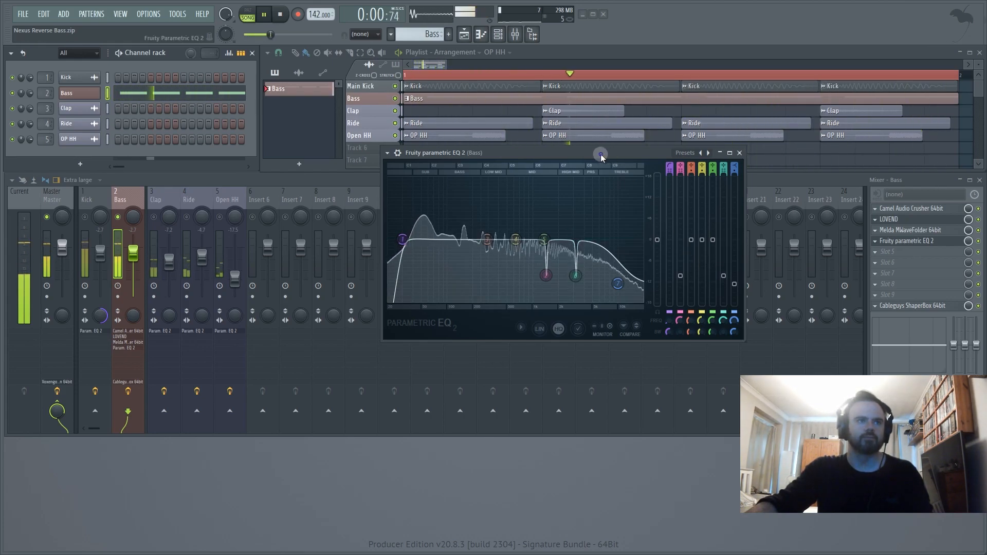
drag(580, 151, 658, 160)
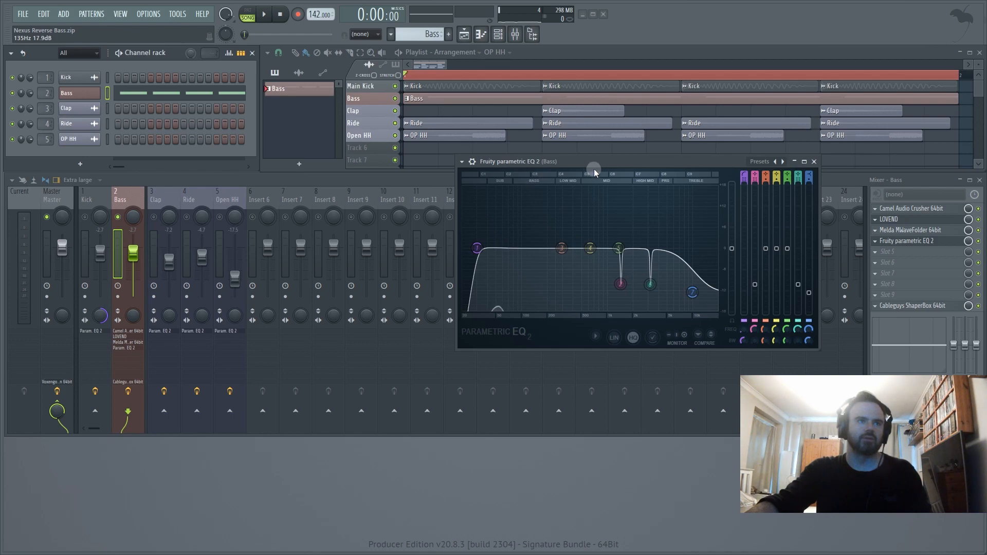
drag(594, 170, 539, 155)
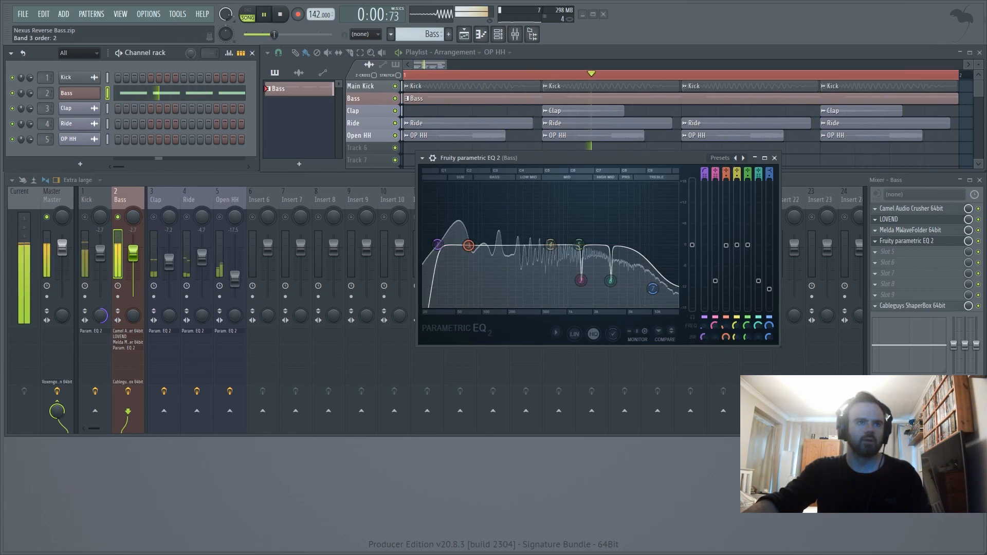
- Reduce the bass's low peak by about 4 dB with a narrowed EQ band 3 during playback, and close the EQ
drag(726, 246, 726, 256)
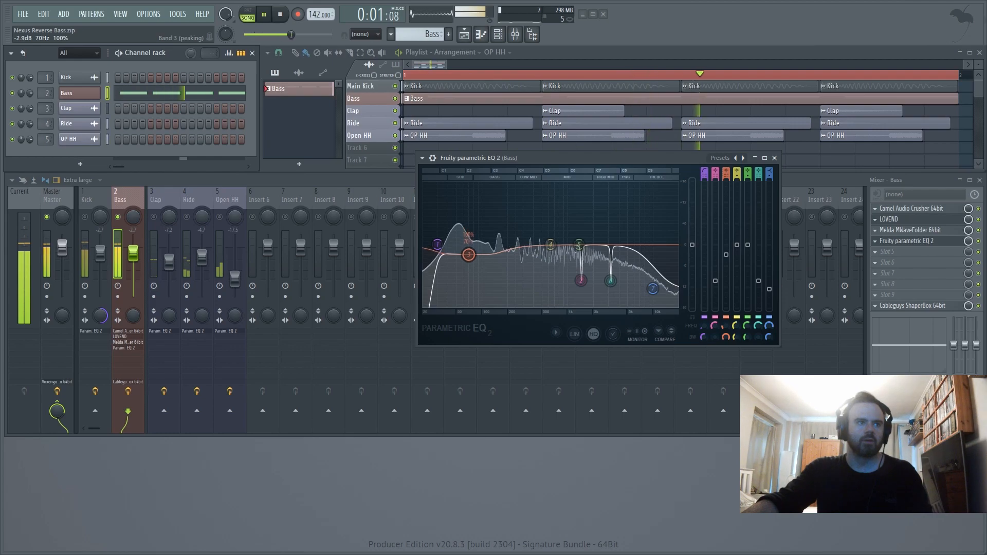
scroll(725, 337, down, 1)
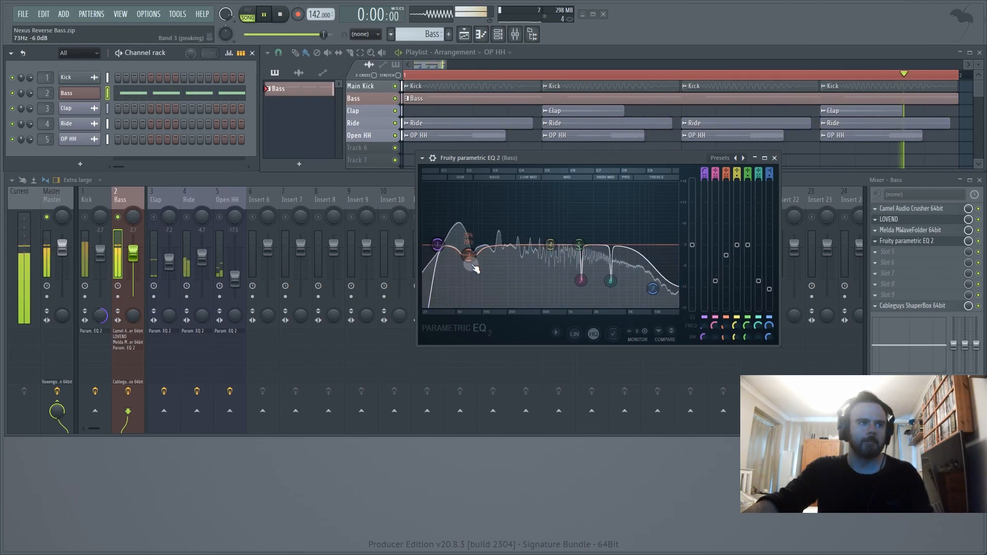
drag(469, 256, 462, 260)
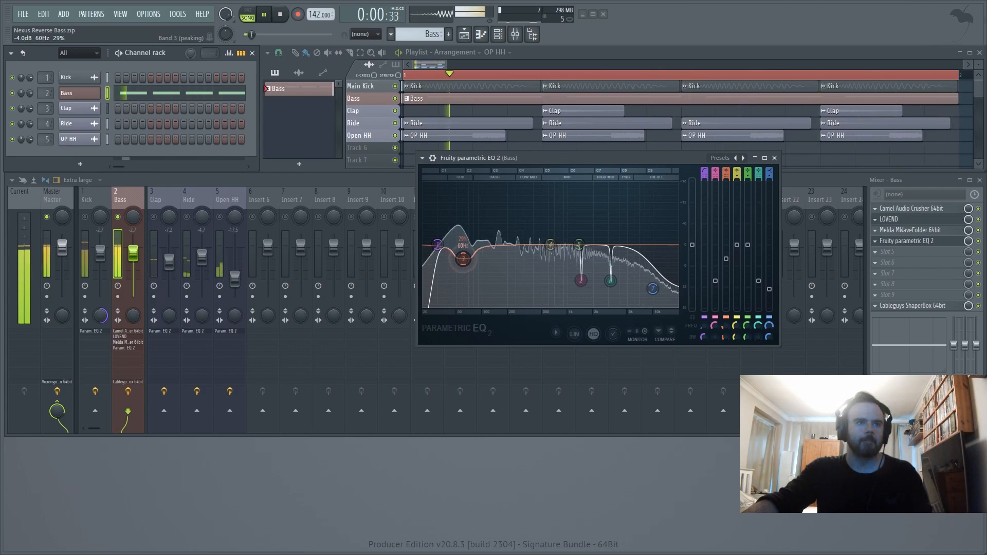
mouse_move(726, 259)
mouse_down()
mouse_move(726, 246)
mouse_move(726, 256)
mouse_up()
drag(725, 337, 725, 345)
mouse_move(463, 255)
mouse_down()
mouse_move(474, 256)
mouse_move(459, 260)
mouse_up()
key(space)
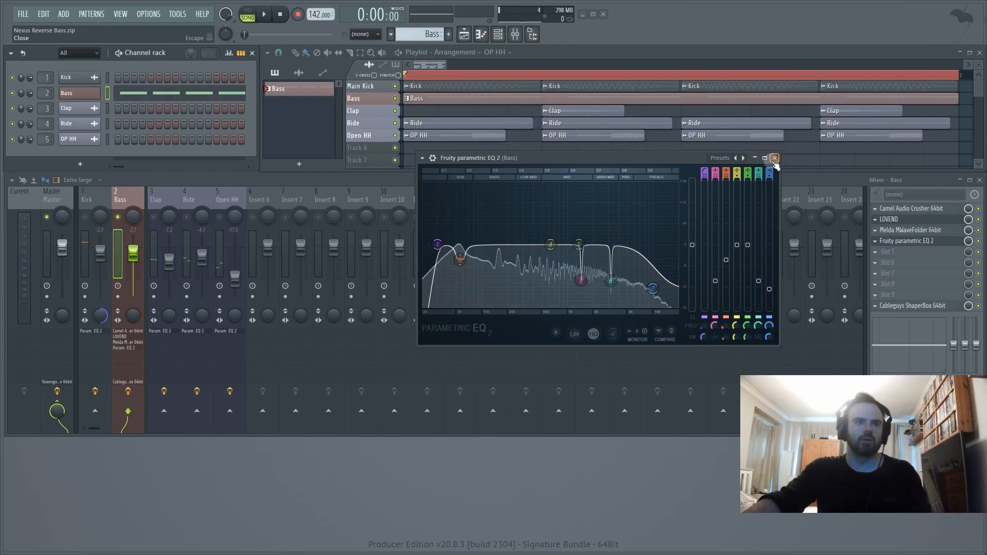
click(774, 158)
- Listen to the equalized bass on its own and together with the unmuted Kick track
key(space)
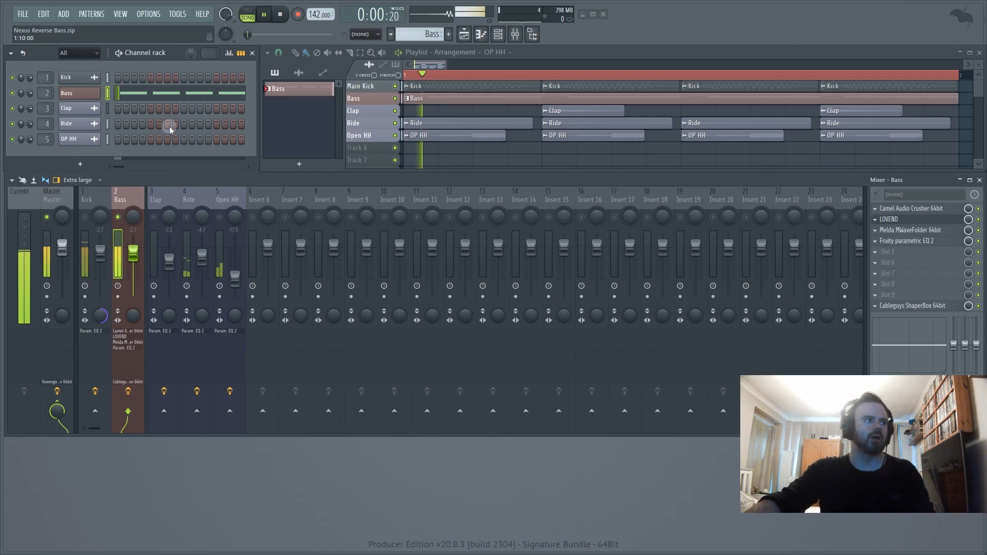
key(space)
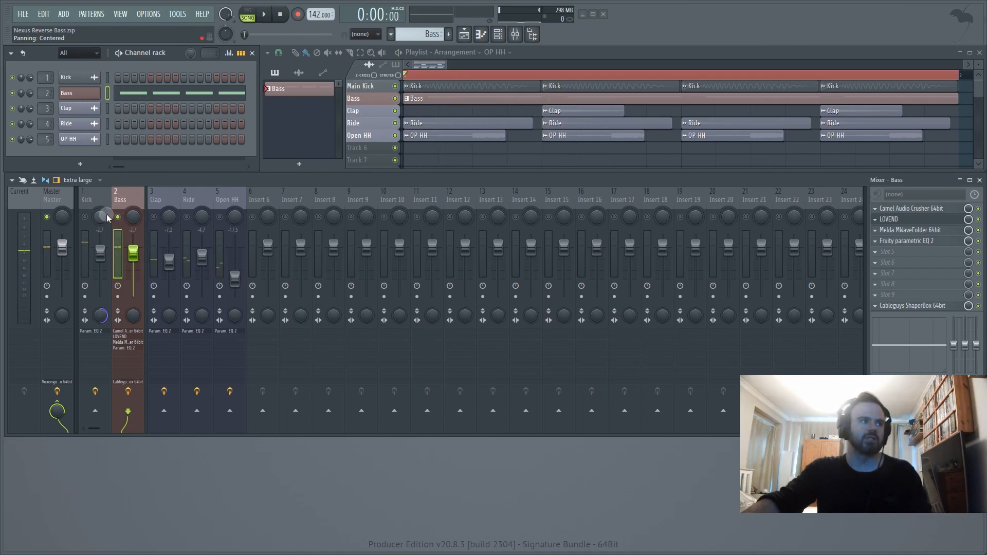
key(space)
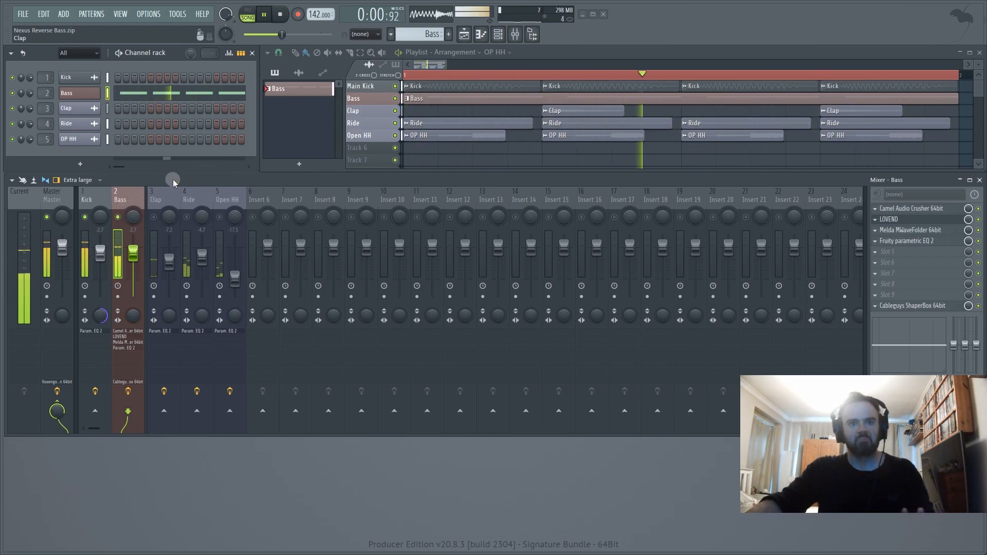
key(space)
- Play the bass and kick with the Clap, Ride and Open HH tracks unmuted, and mute those three tracks again
click(153, 216)
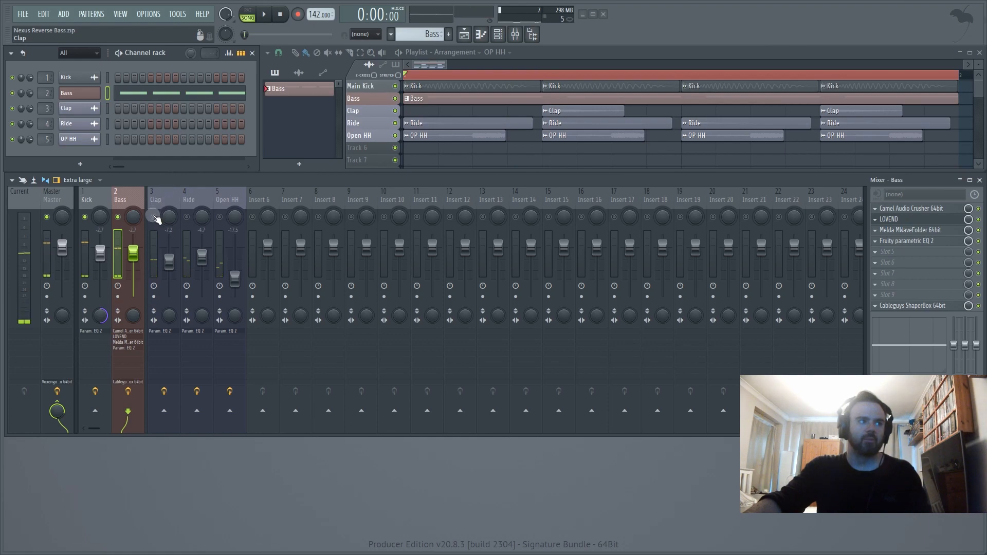
click(187, 216)
click(219, 216)
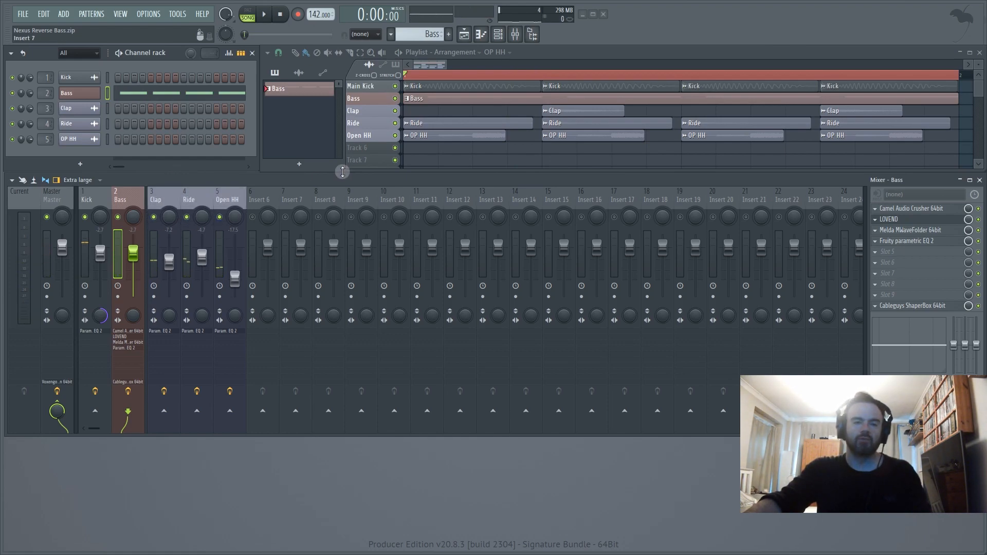
key(space)
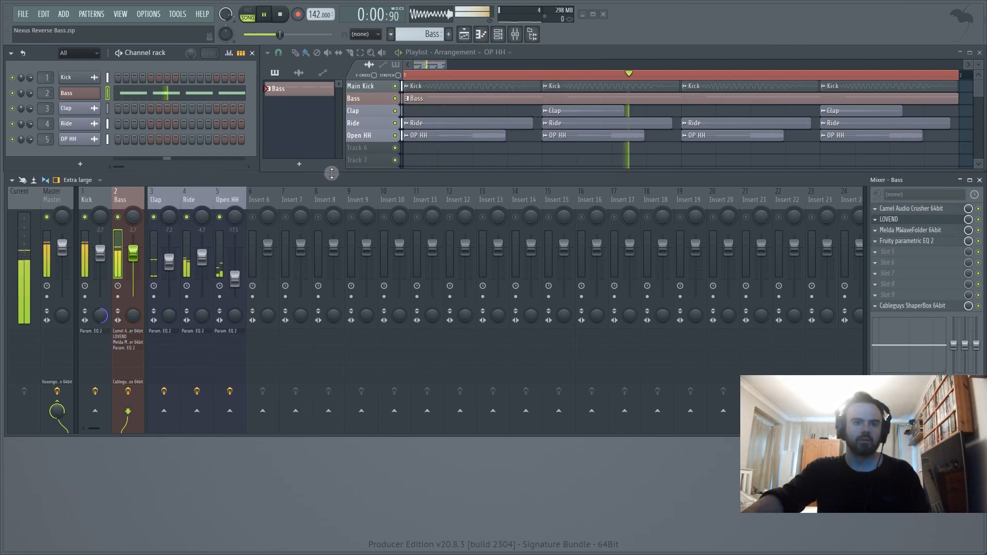
key(space)
click(220, 216)
click(186, 219)
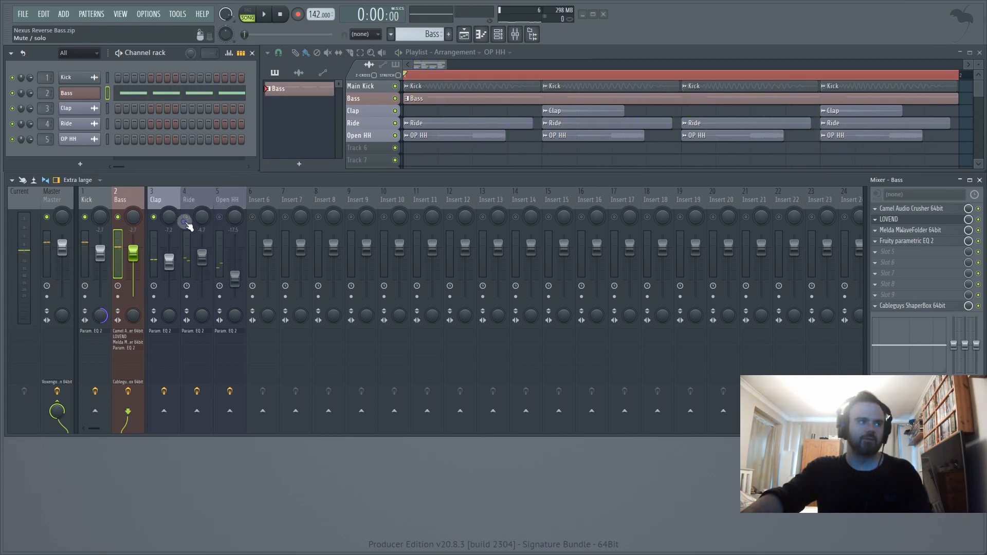
click(154, 219)
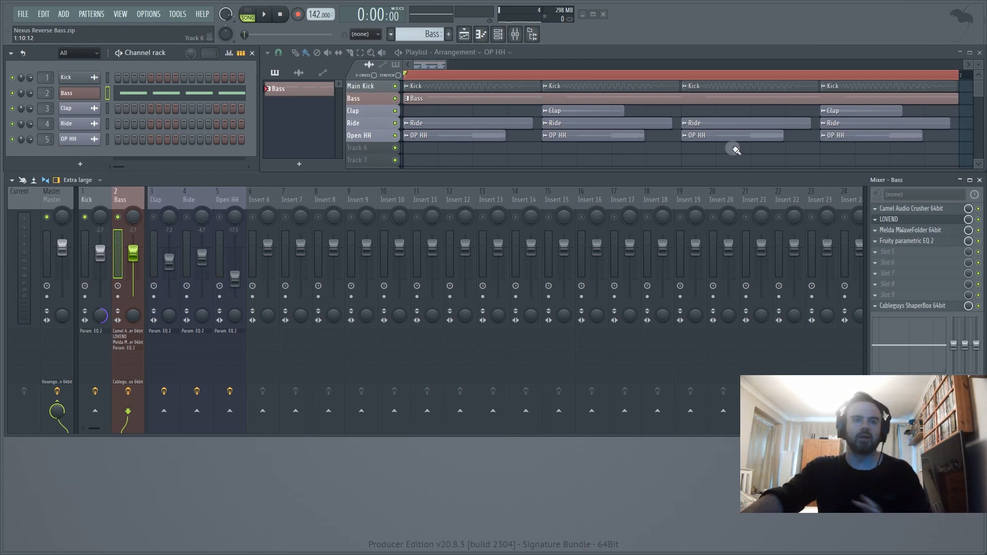
- Load the analogue EQ Sonimus SonEQFree into slot 5 of the Bass track and move its window clear of the channel rack
click(876, 257)
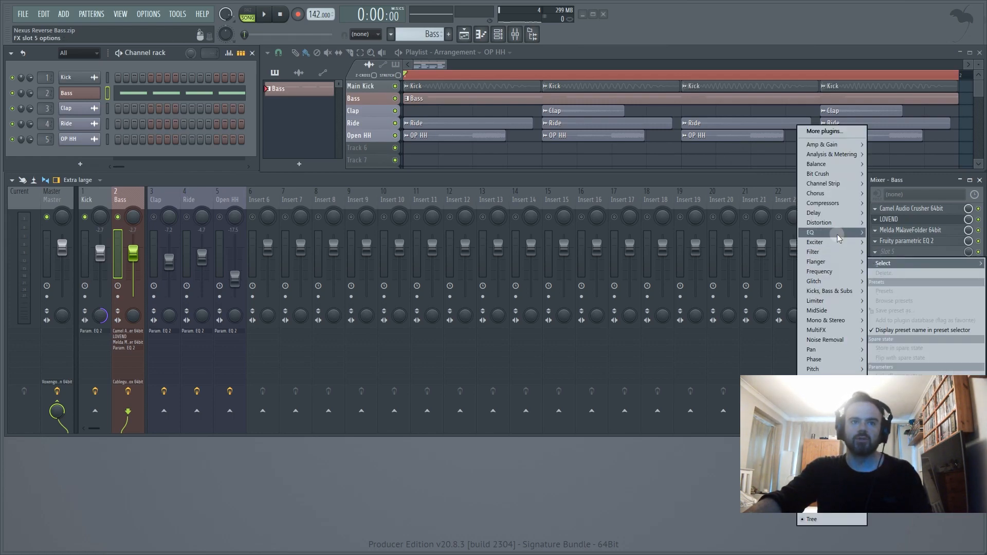
mouse_move(833, 233)
mouse_move(769, 234)
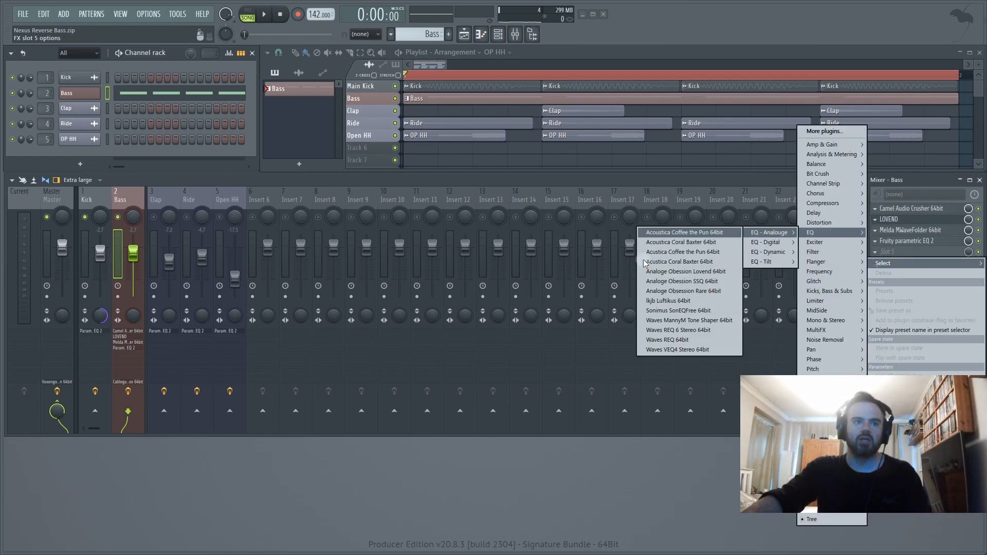
click(679, 311)
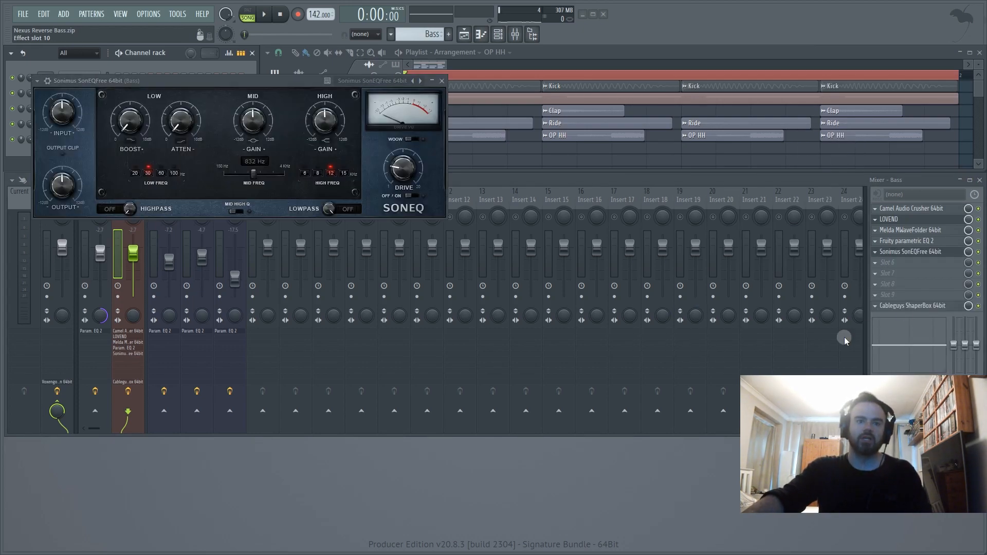
drag(207, 91, 639, 164)
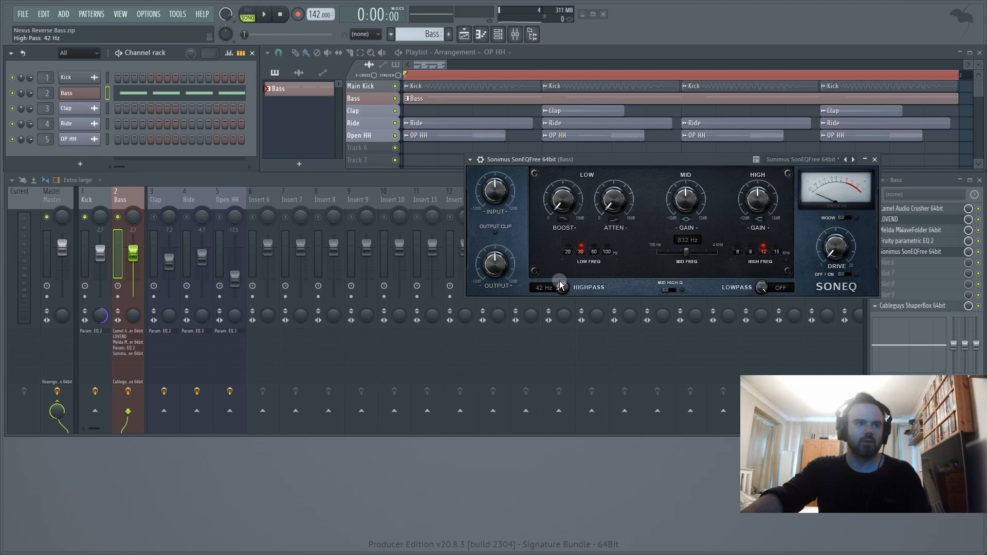
- Mute the Kick track and set SonEQ's high-pass filter to 30 Hz while the bass plays
click(351, 178)
key(space)
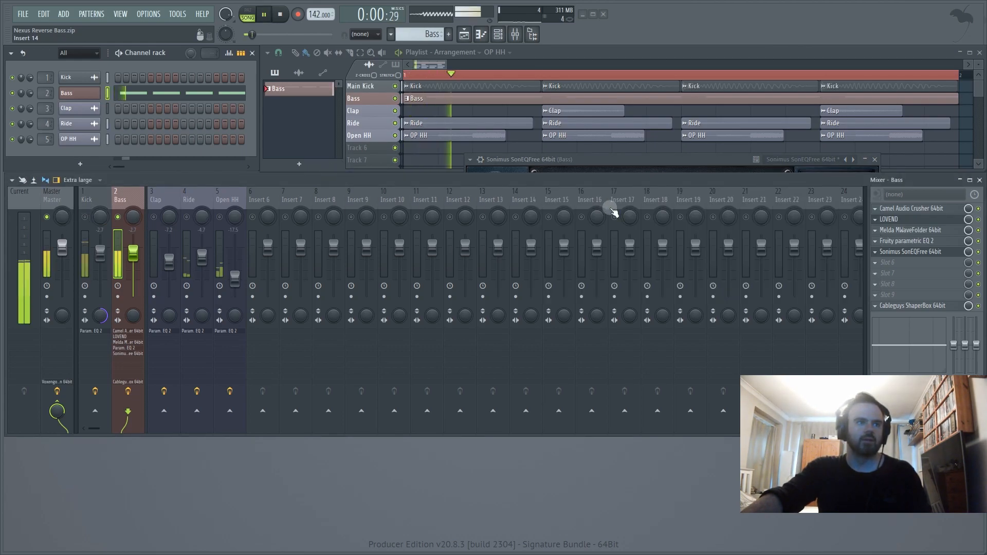
click(900, 252)
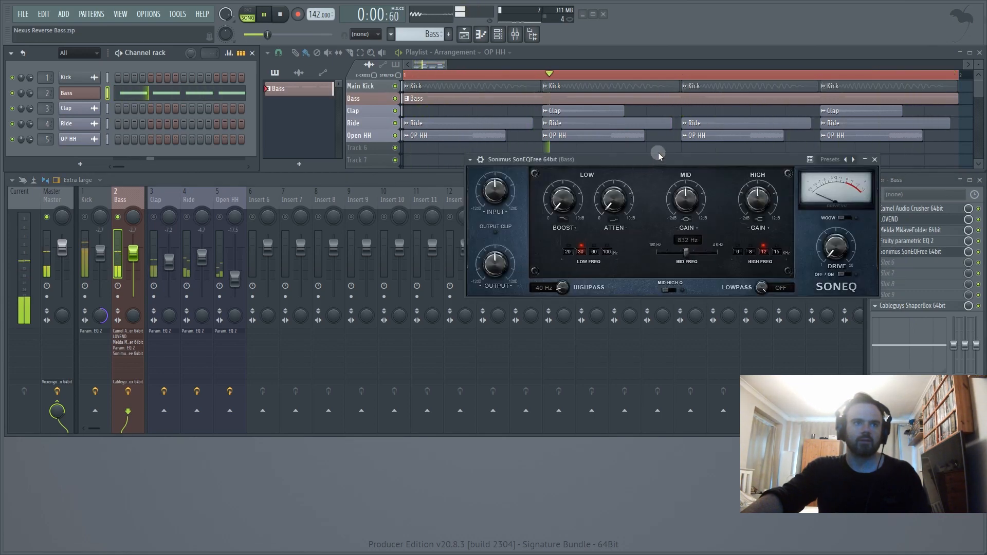
drag(658, 159, 583, 168)
scroll(487, 297, down, 5)
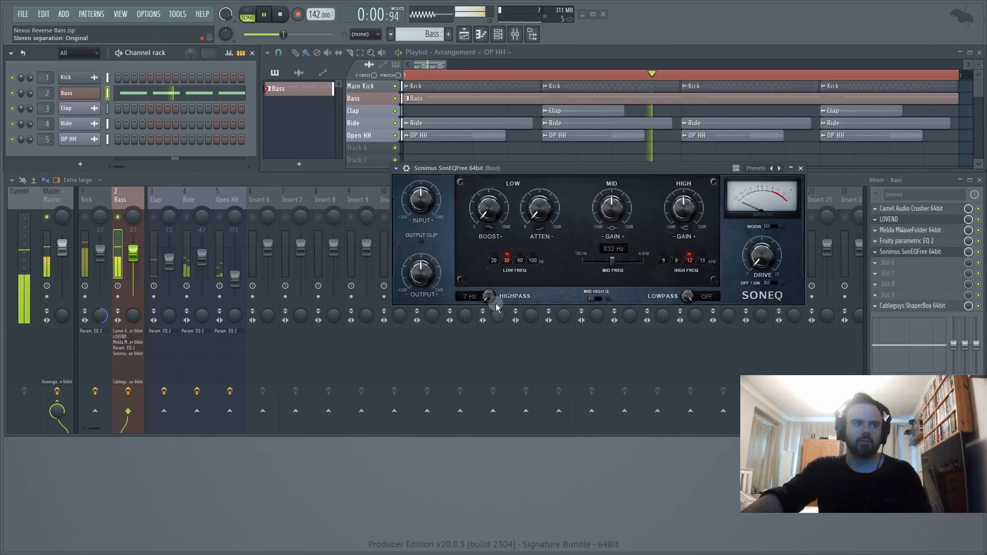
scroll(491, 299, up, 4)
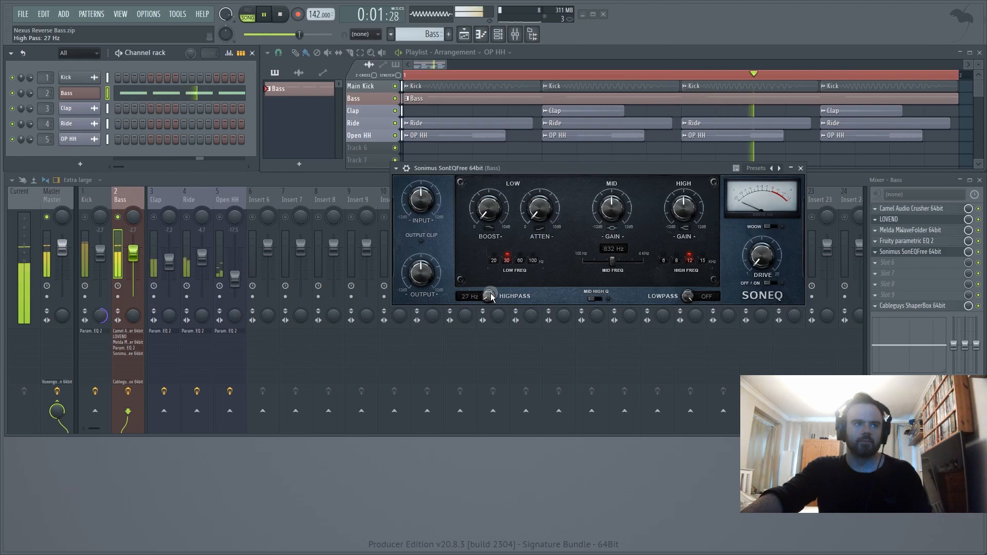
scroll(491, 297, down, 1)
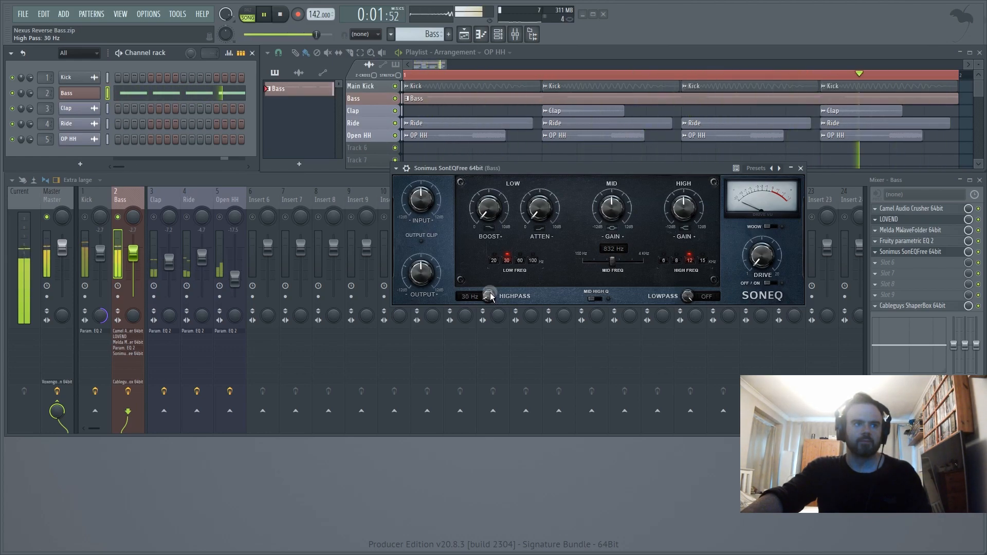
- Set SonEQ's low frequency to 60 Hz, raise its low attenuation slightly, and unmute the Kick to hear the result
key(space)
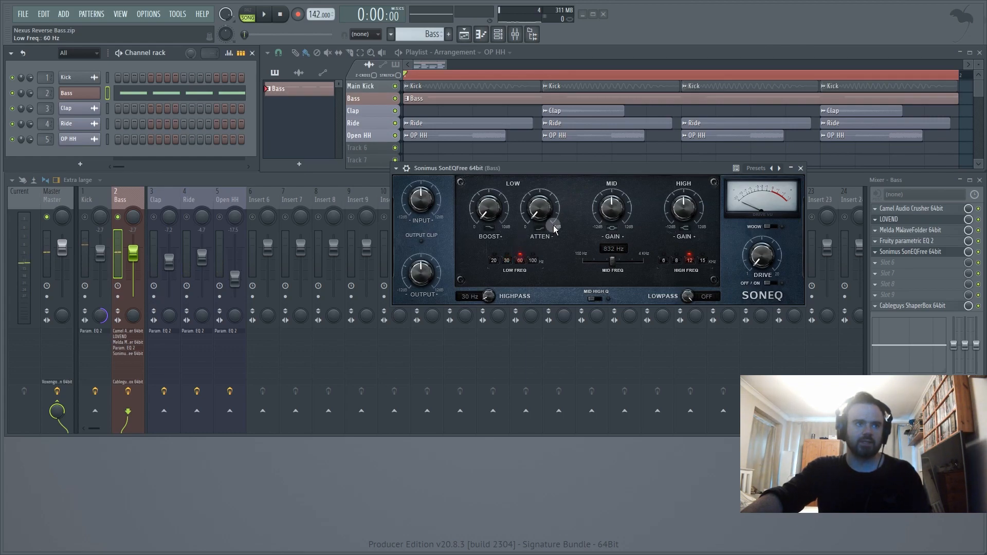
key(space)
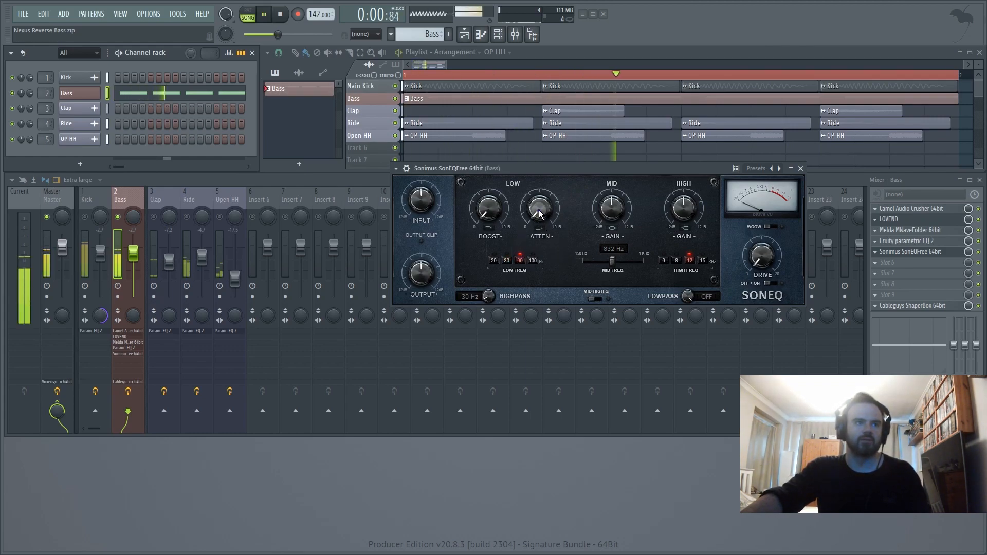
mouse_move(539, 216)
mouse_down()
mouse_move(533, 180)
mouse_move(533, 235)
mouse_move(533, 198)
mouse_up()
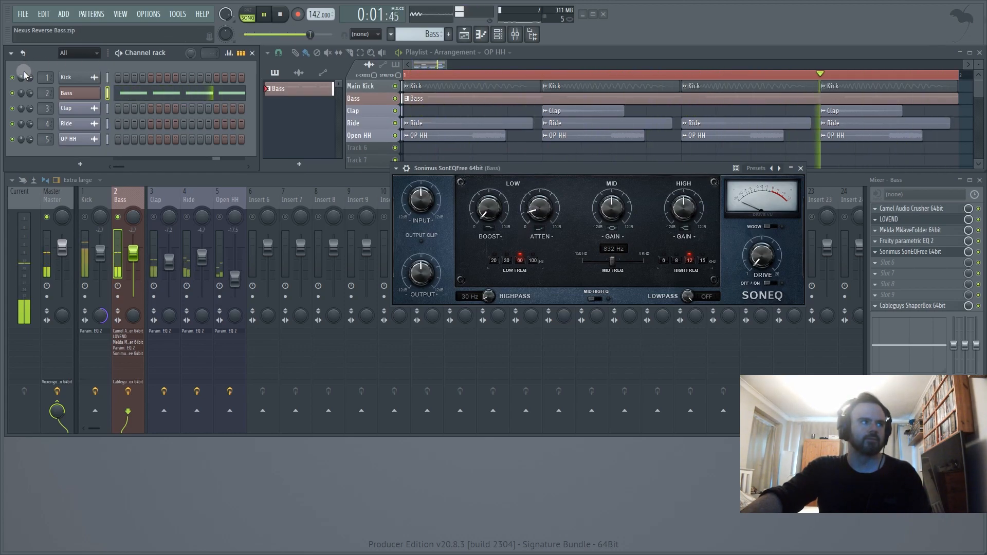
click(85, 217)
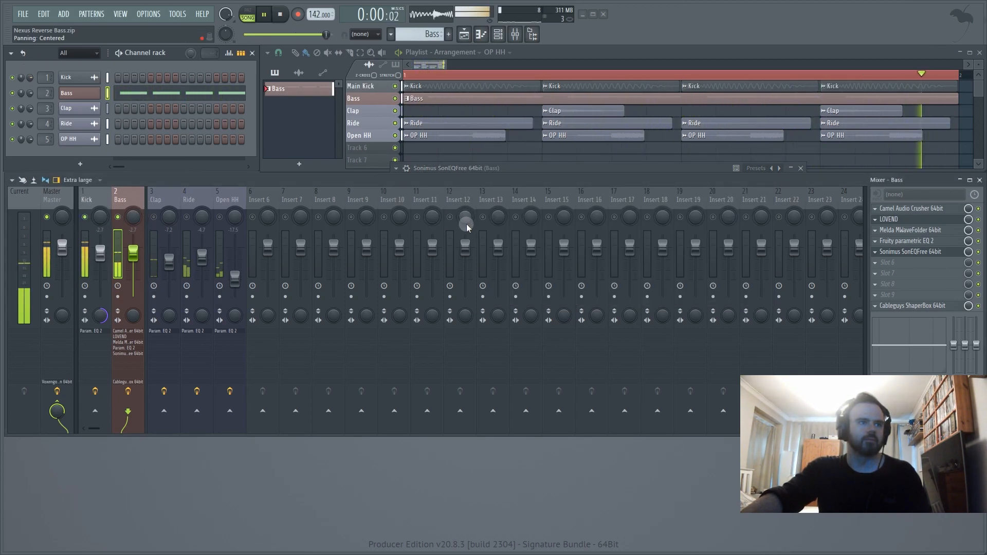
click(918, 251)
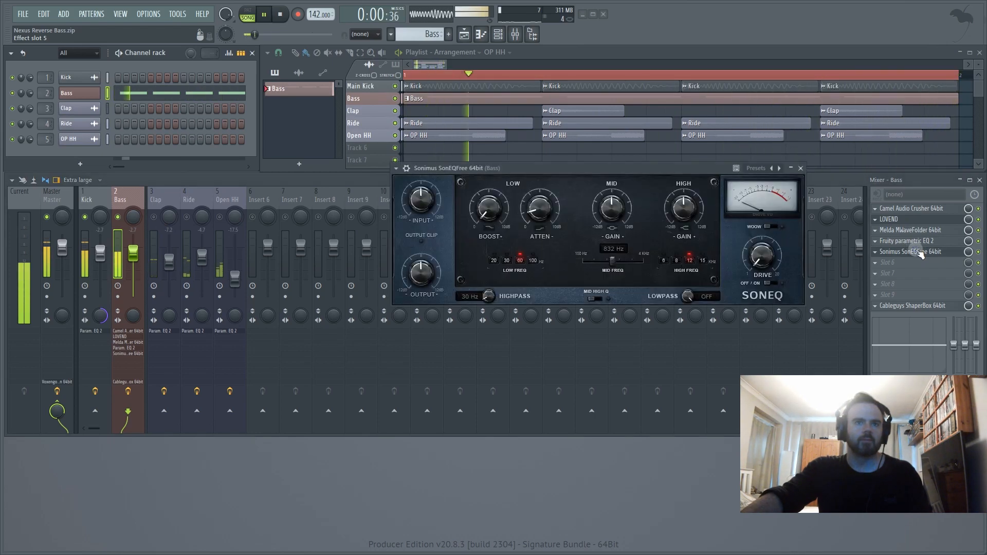
- Raise SonEQ's low attenuation further, set its mid gain to 4.0 dB at 285 Hz, and play the result
mouse_move(543, 211)
mouse_down()
mouse_move(544, 190)
mouse_move(541, 202)
mouse_up()
key(space)
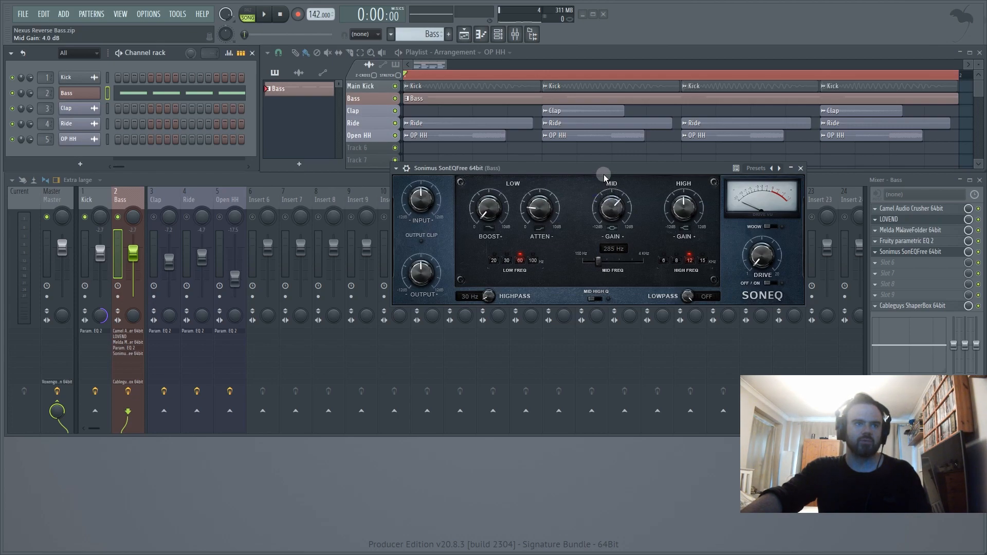
drag(604, 174, 600, 169)
key(space)
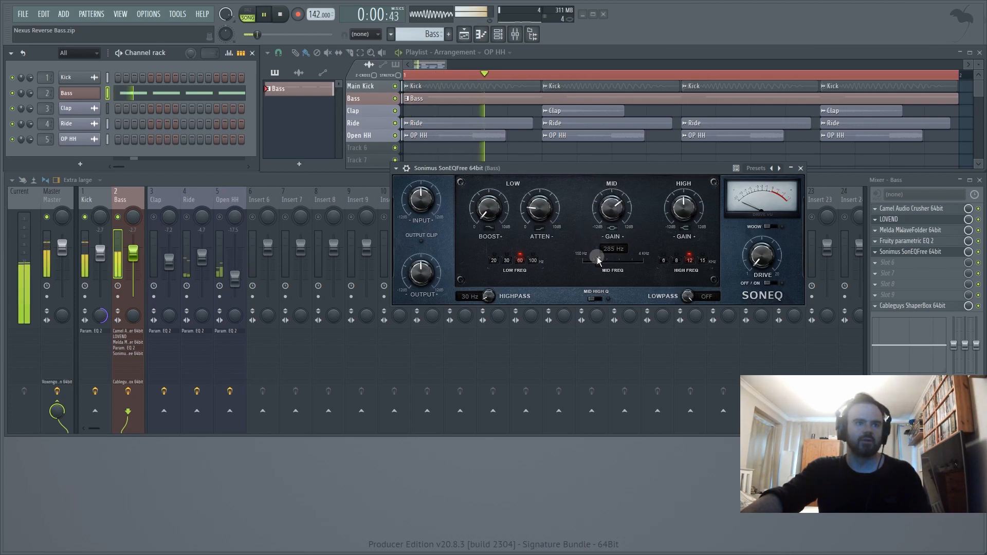
- Fine-tune SonEQ's mid band during playback, ending at 254 Hz with a mid gain of about 2 dB, and stop playback
mouse_move(598, 261)
mouse_down()
mouse_move(614, 267)
mouse_move(597, 264)
mouse_up()
mouse_move(612, 206)
mouse_down()
mouse_move(612, 185)
mouse_move(599, 215)
mouse_up()
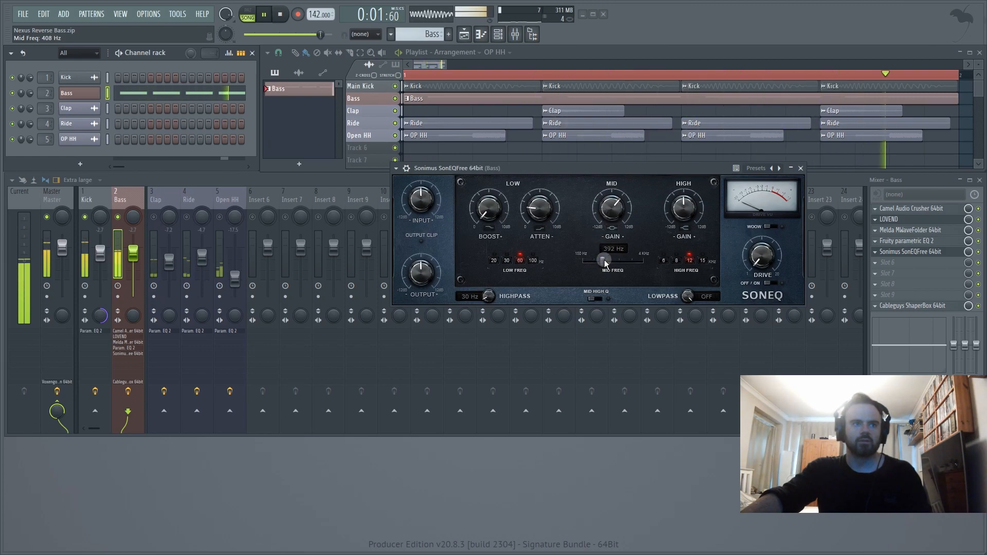
drag(596, 257, 595, 263)
drag(608, 210, 603, 216)
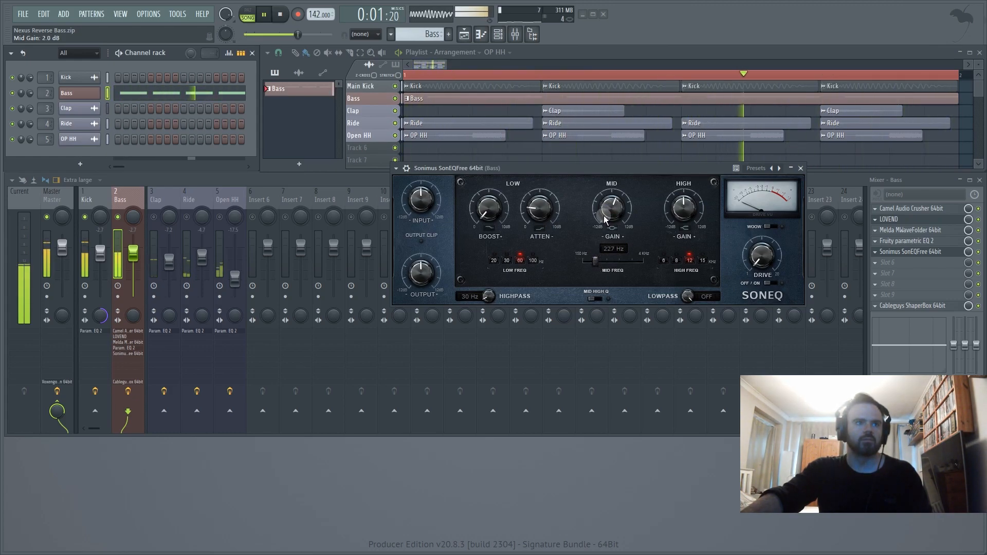
key(space)
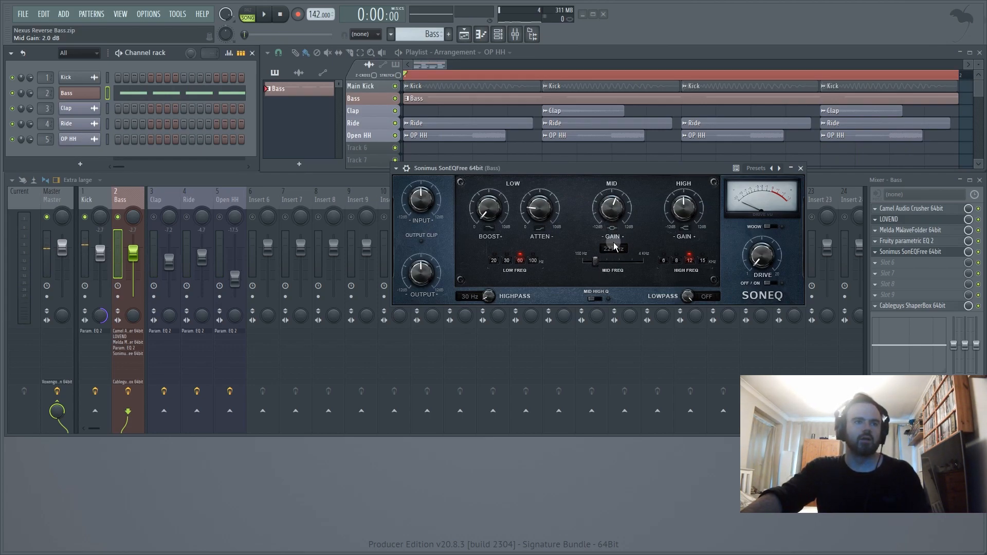
key(space)
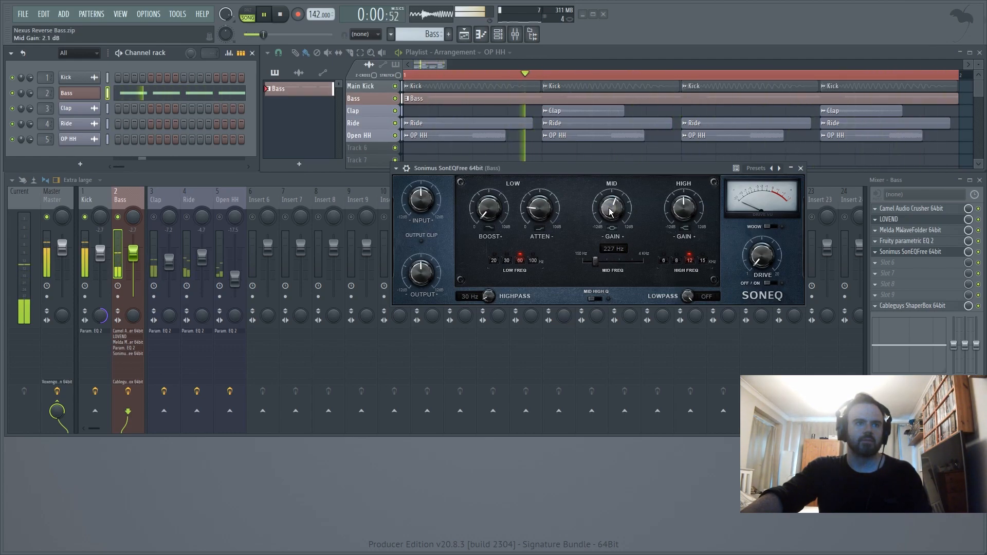
drag(595, 260, 597, 260)
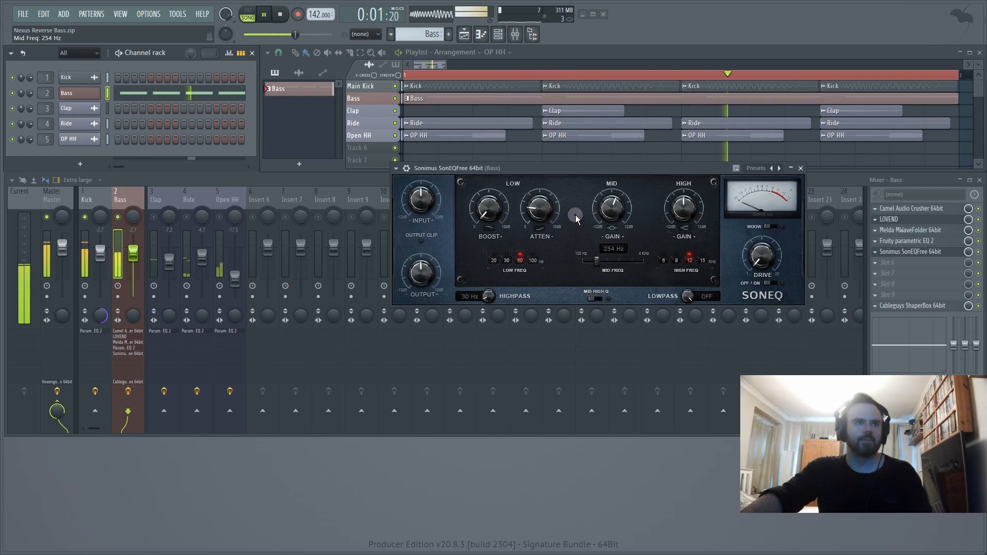
key(space)
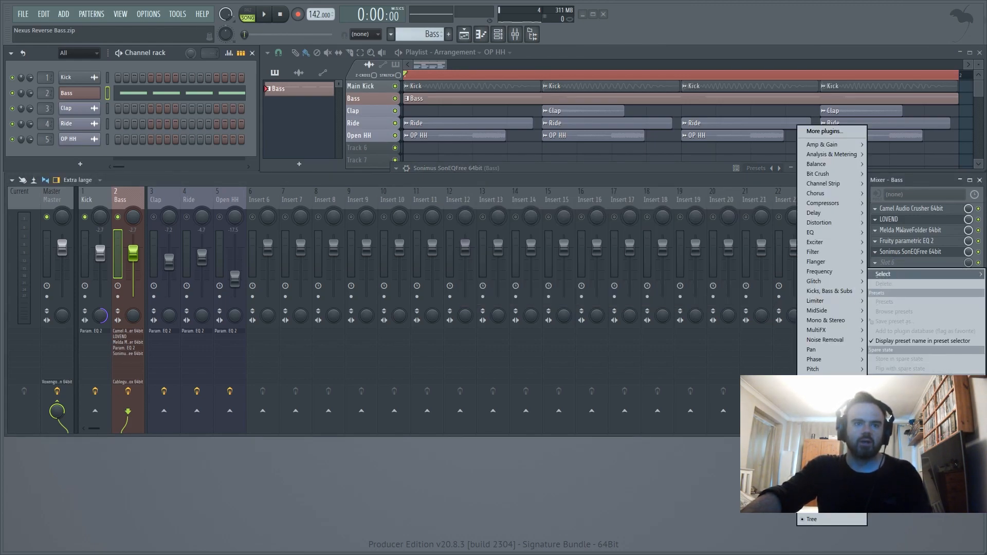
- Load Softube Saturation Knob into slot 6 of the Bass track, set its saturation type to Keep Low, and reposition its window
mouse_move(822, 408)
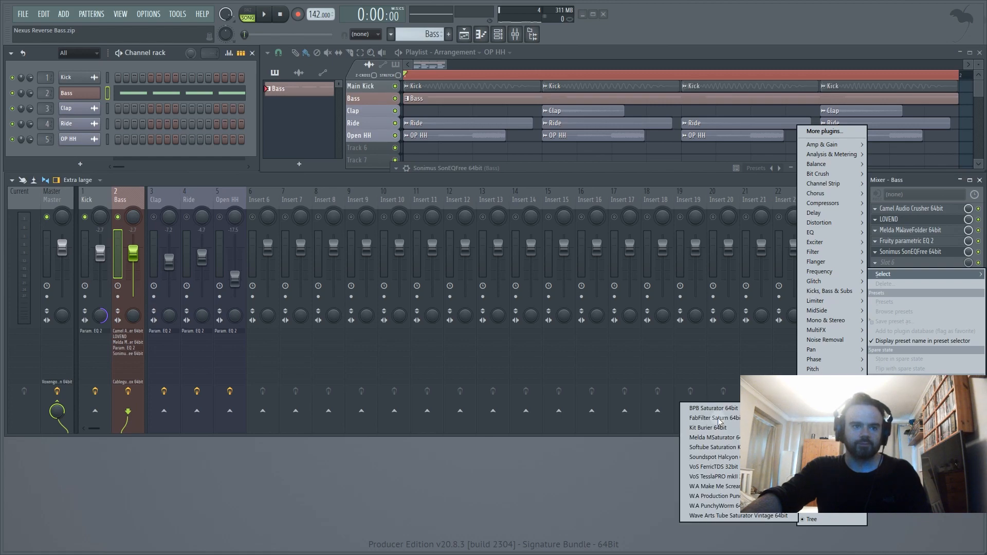
click(713, 450)
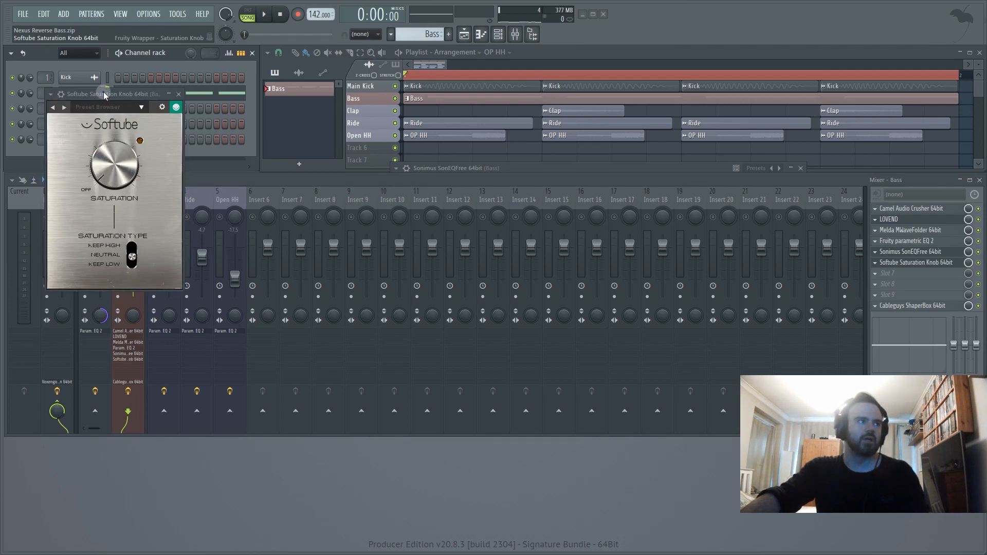
drag(103, 93, 561, 195)
drag(589, 348, 598, 385)
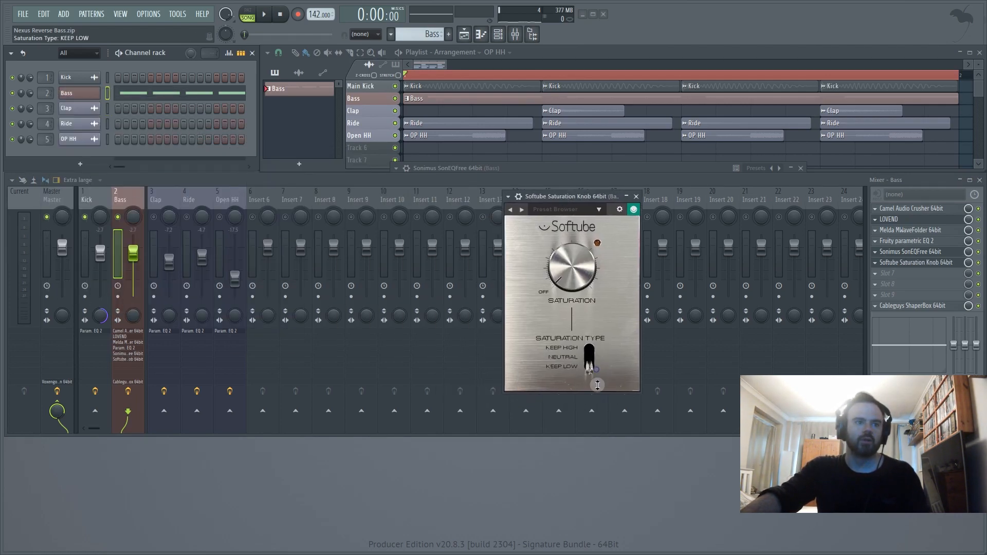
drag(572, 198, 647, 171)
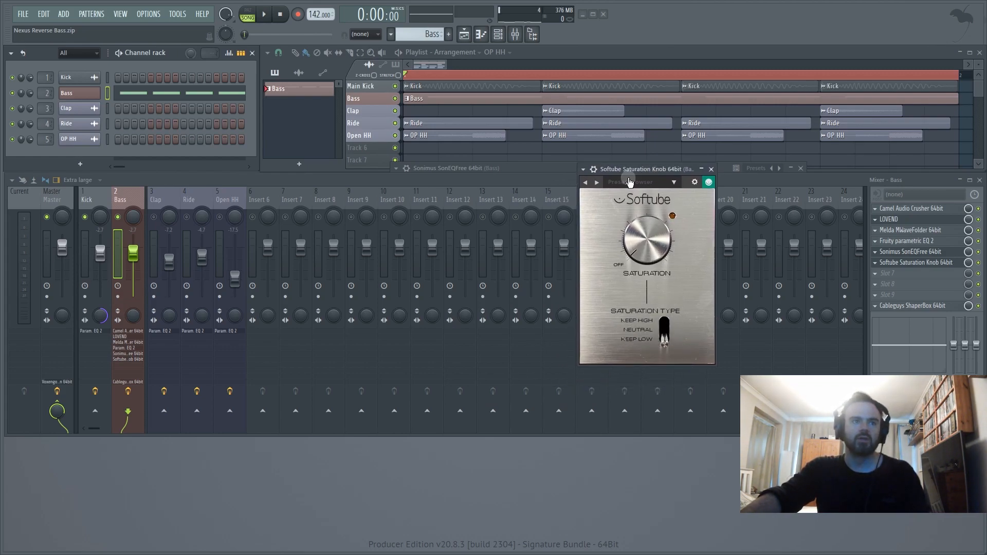
- Mute the Kick track, play the bass alone, and set the Saturation Knob's saturation to about 1.5
click(85, 217)
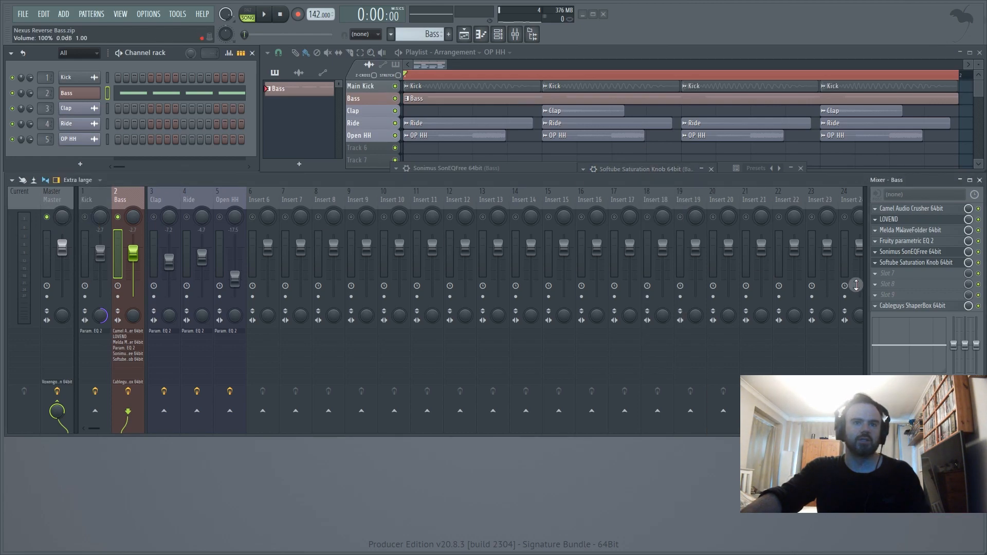
key(space)
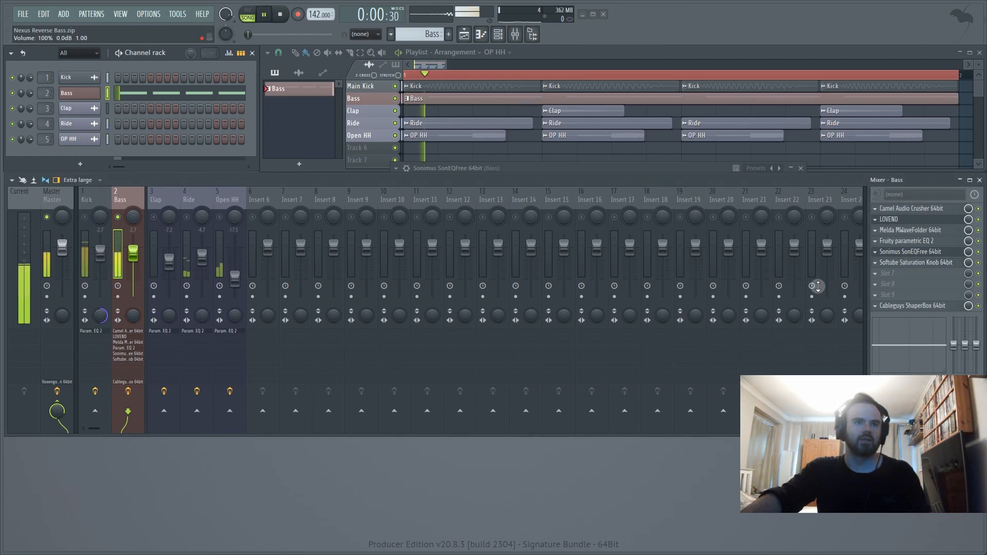
click(913, 263)
drag(646, 231, 645, 252)
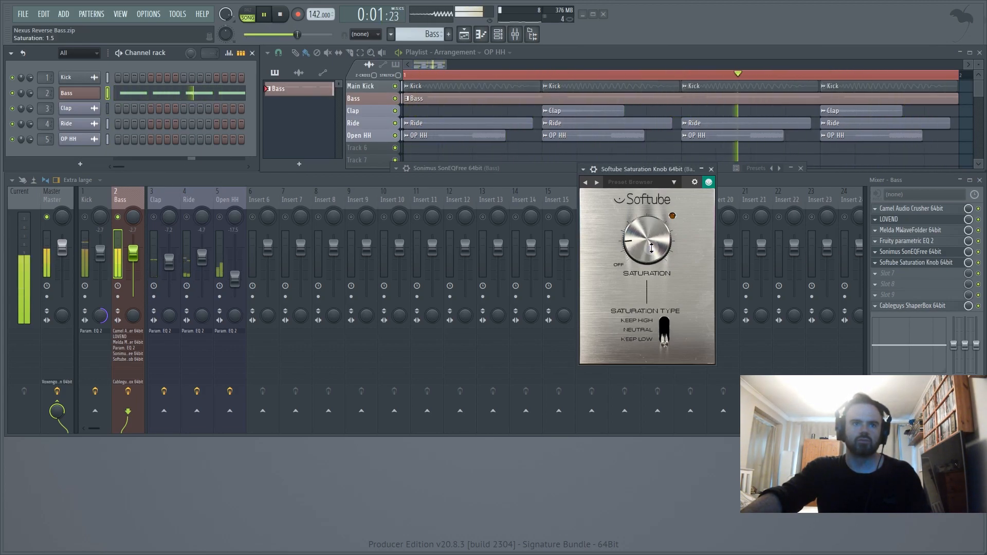
- Compare the bass with the Saturation Knob bypassed and re-enabled, unmute the Kick track, and listen to both together
click(979, 263)
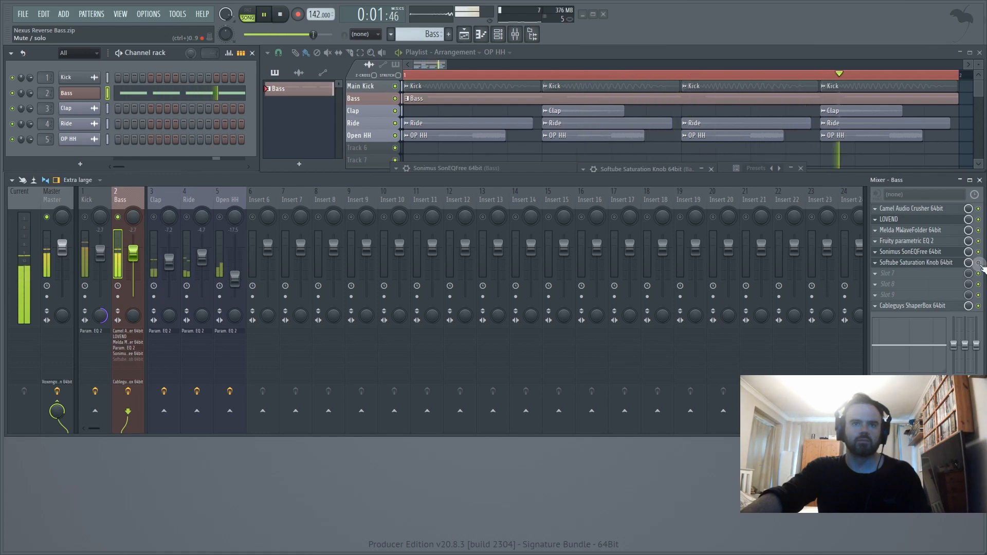
click(979, 263)
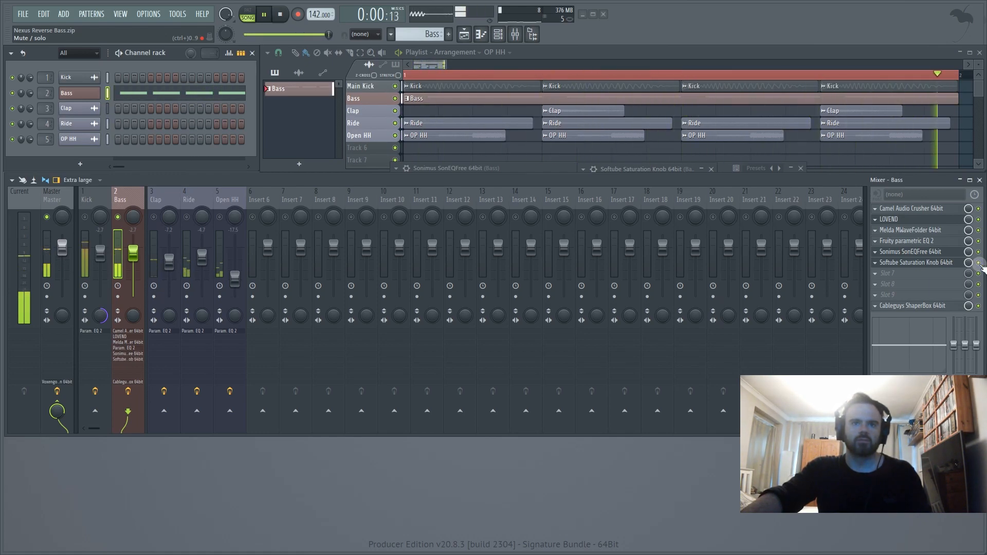
key(space)
click(85, 216)
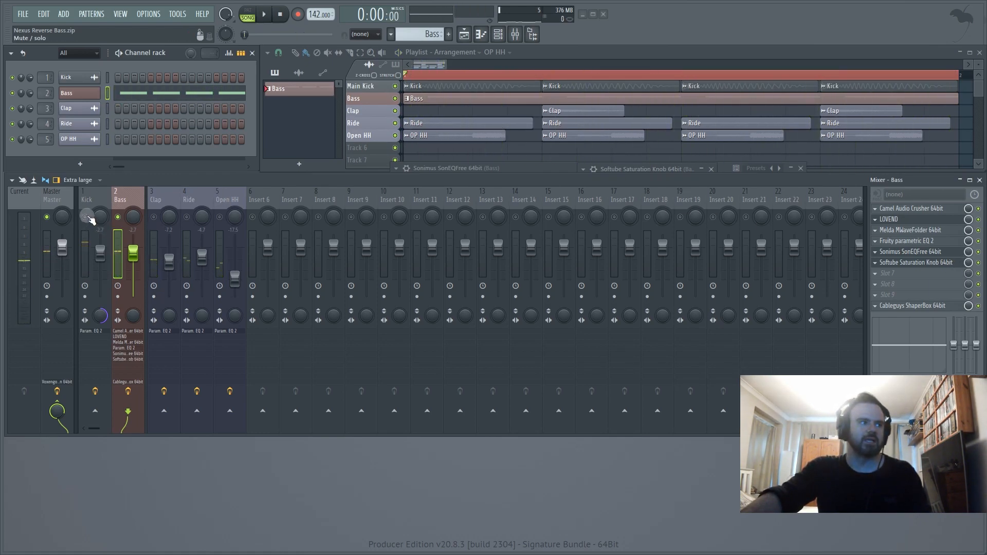
key(space)
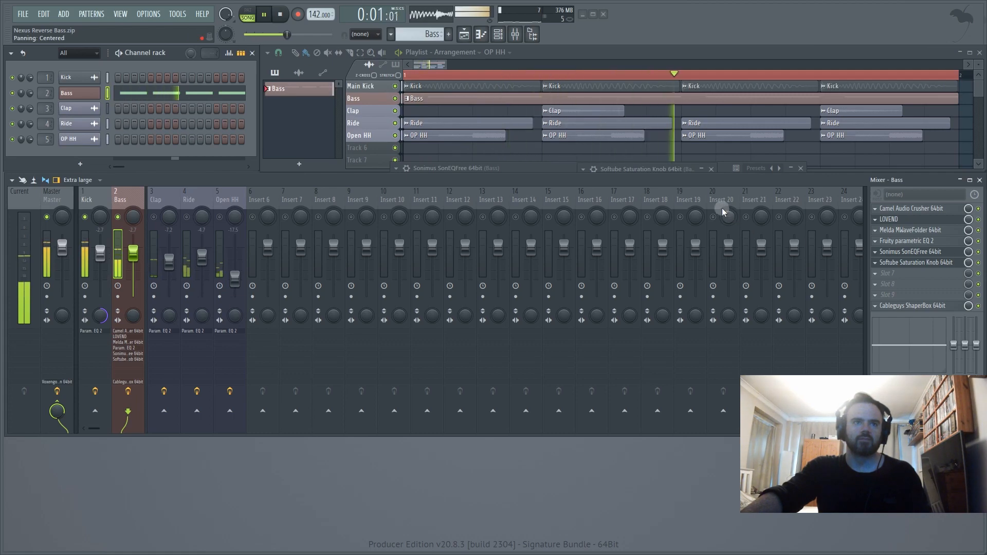
key(space)
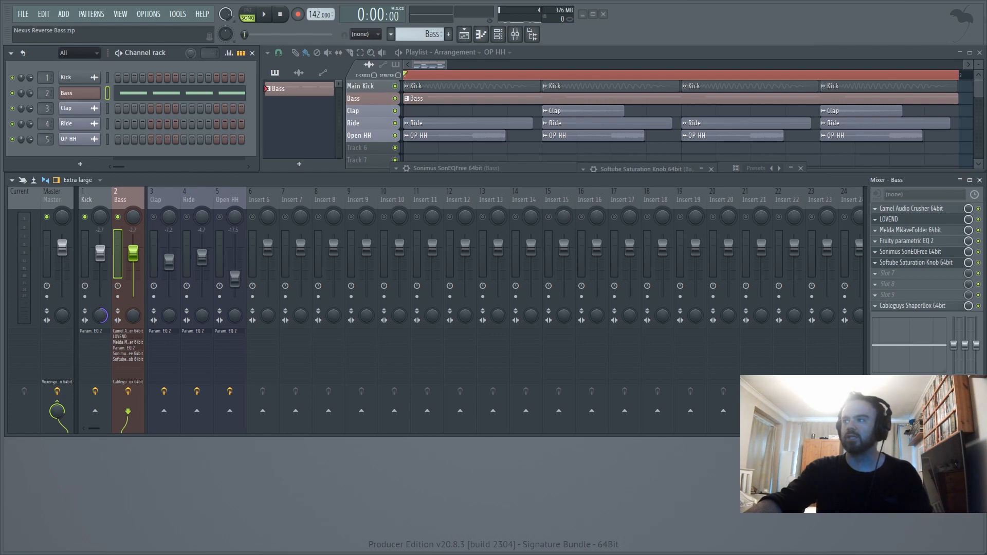
- Load Fruity parametric EQ 2 into slot 7 of the Bass track, enable its HQ mode, and place its window over the mixer
click(876, 272)
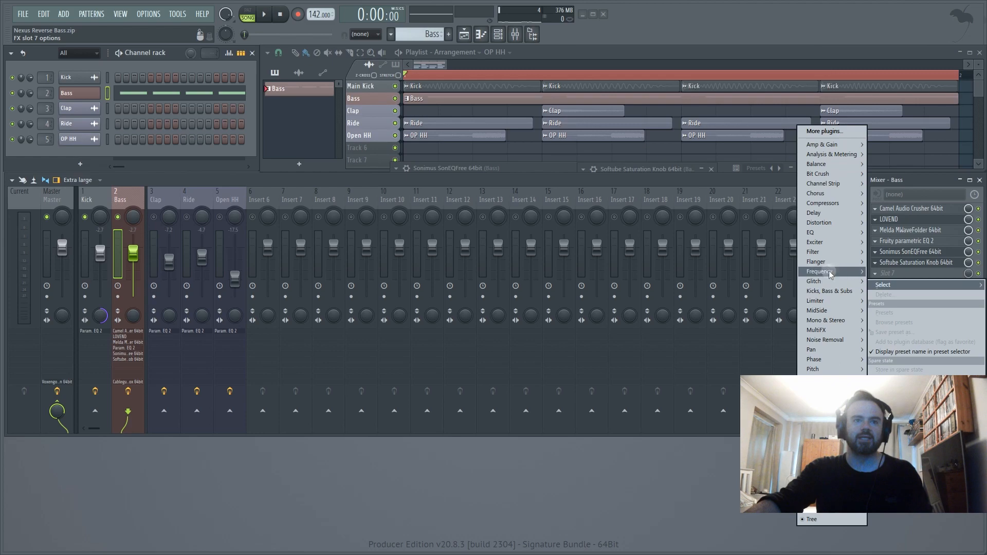
mouse_move(822, 233)
mouse_move(774, 245)
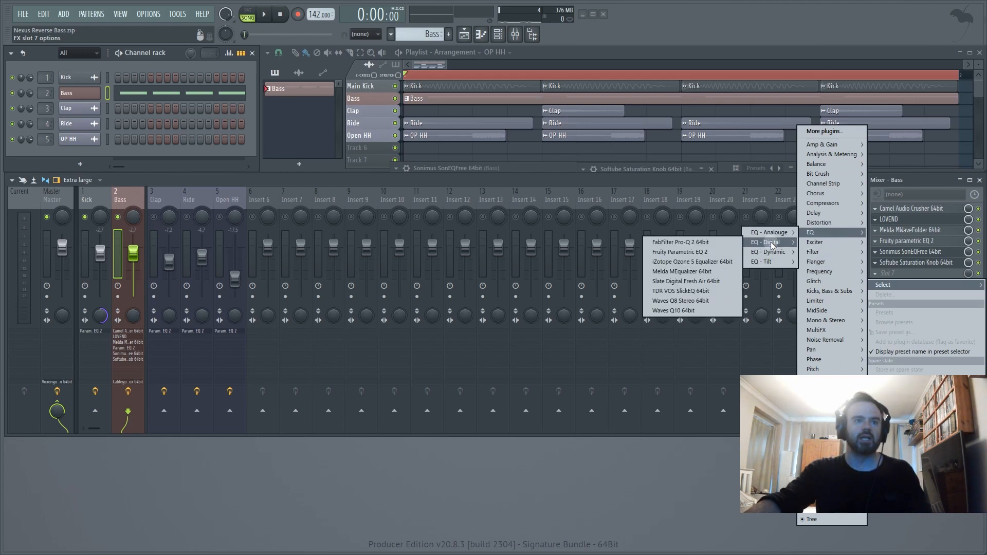
click(664, 251)
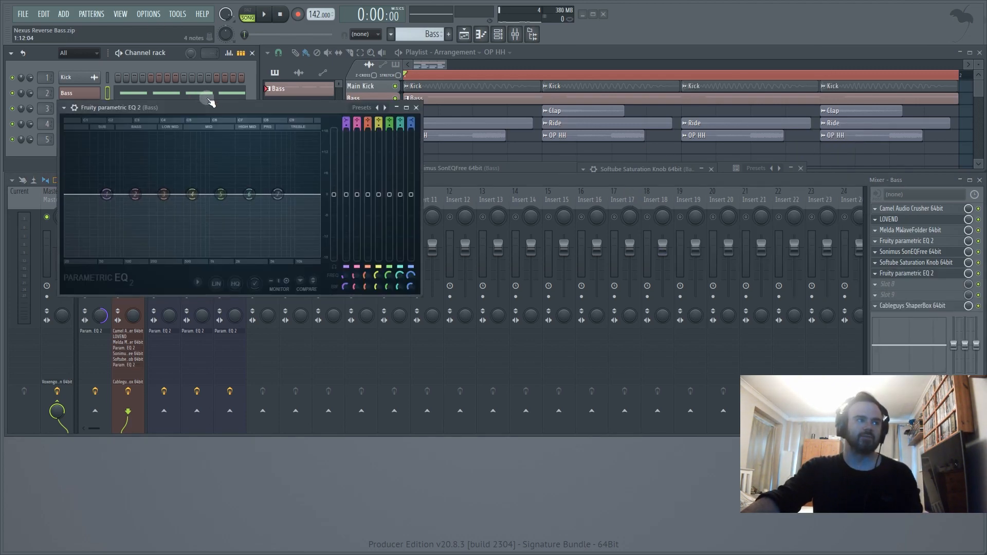
drag(210, 101, 511, 140)
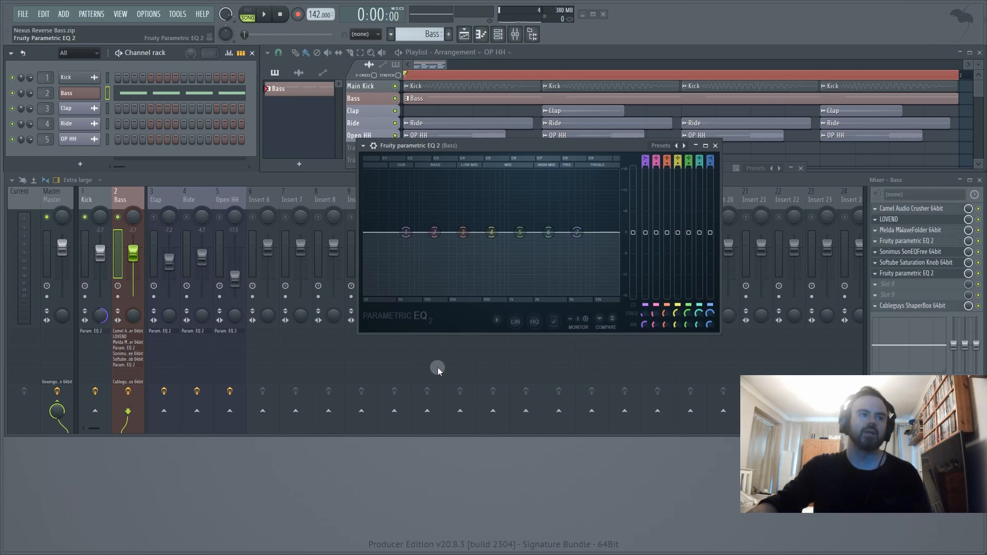
click(538, 322)
drag(532, 146, 523, 199)
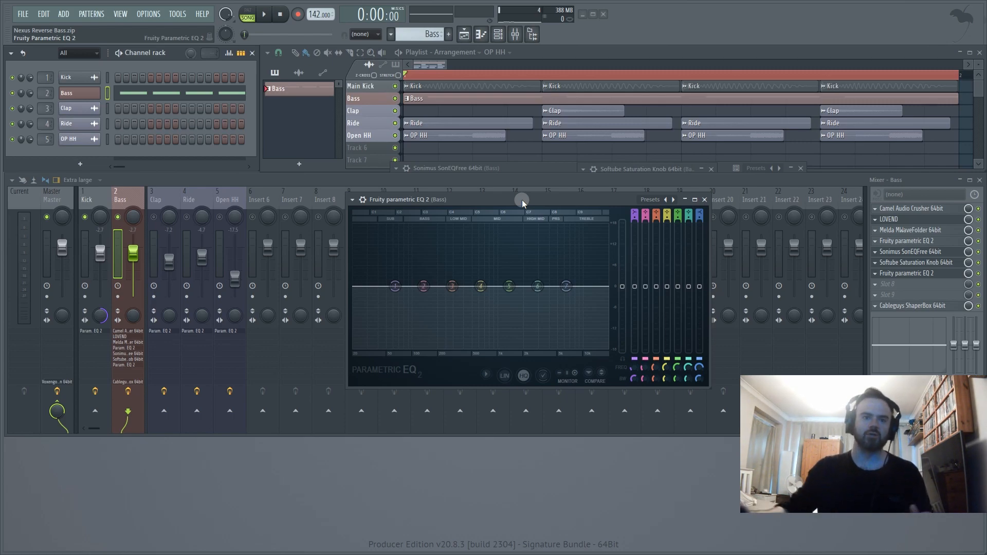
drag(520, 199, 521, 195)
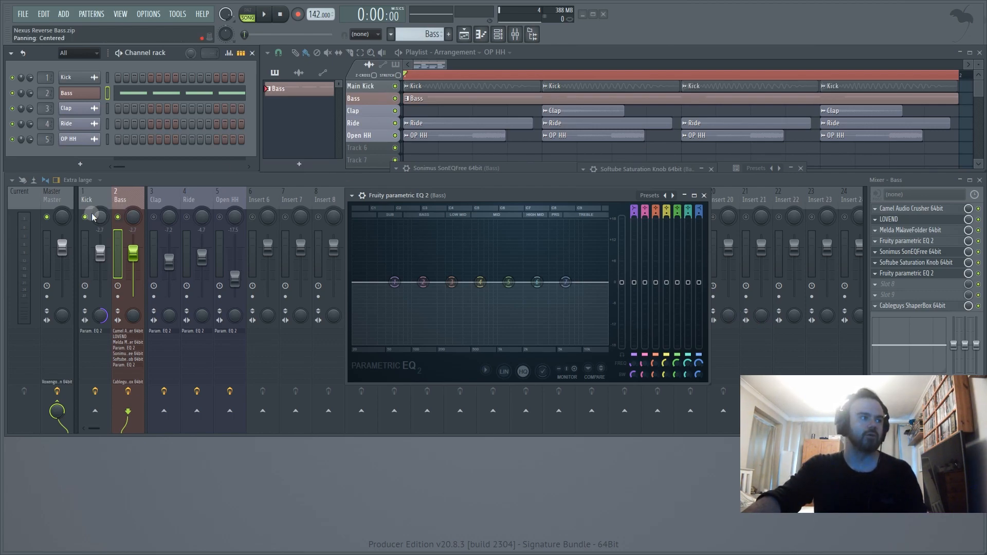
click(153, 219)
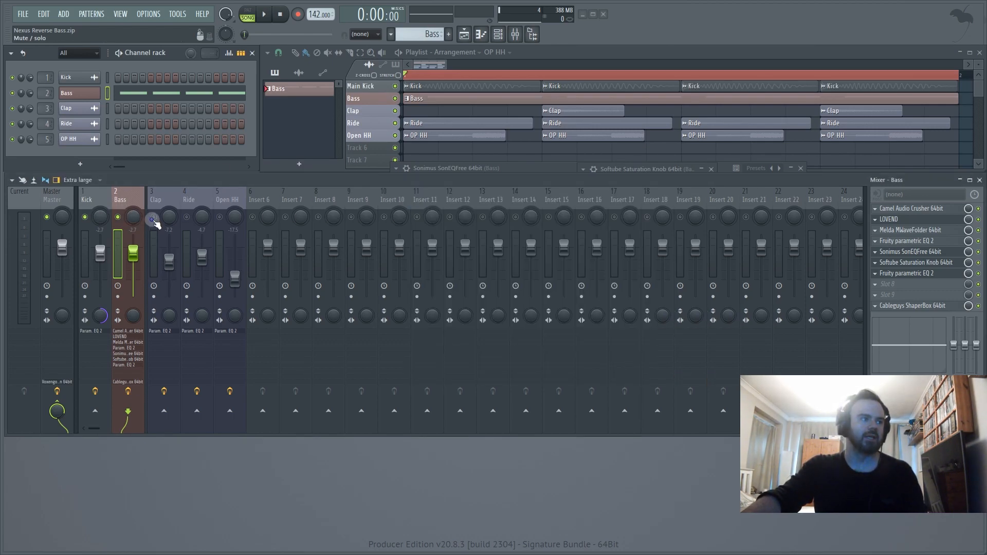
click(920, 273)
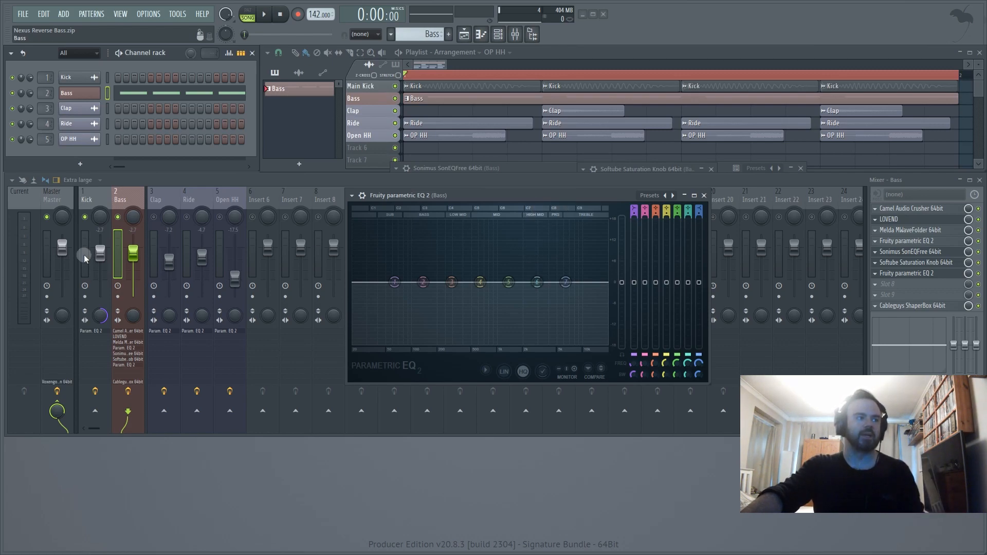
drag(519, 193, 540, 183)
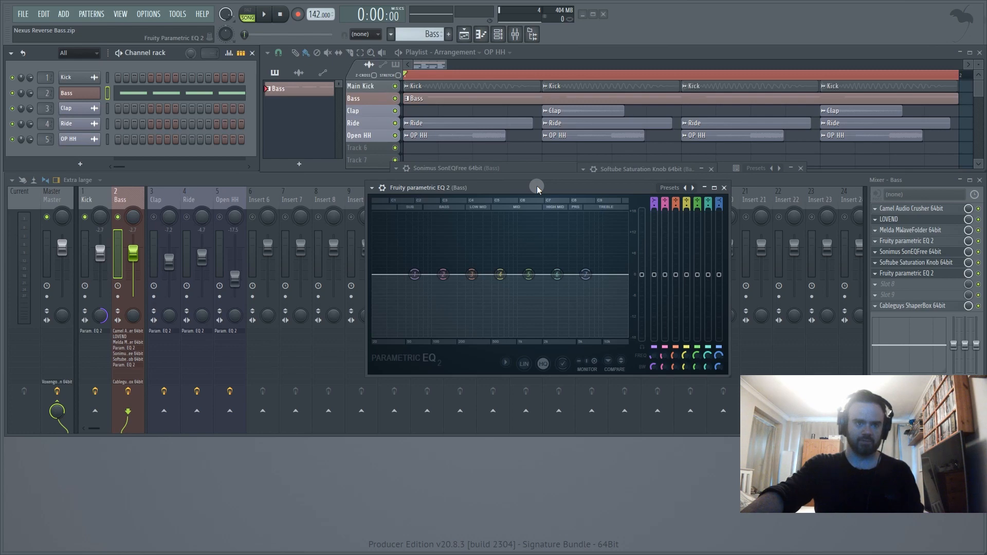
- During playback, make a slight cut with band 2 of the slot 7 EQ around 105 Hz and narrow its bandwidth
key(space)
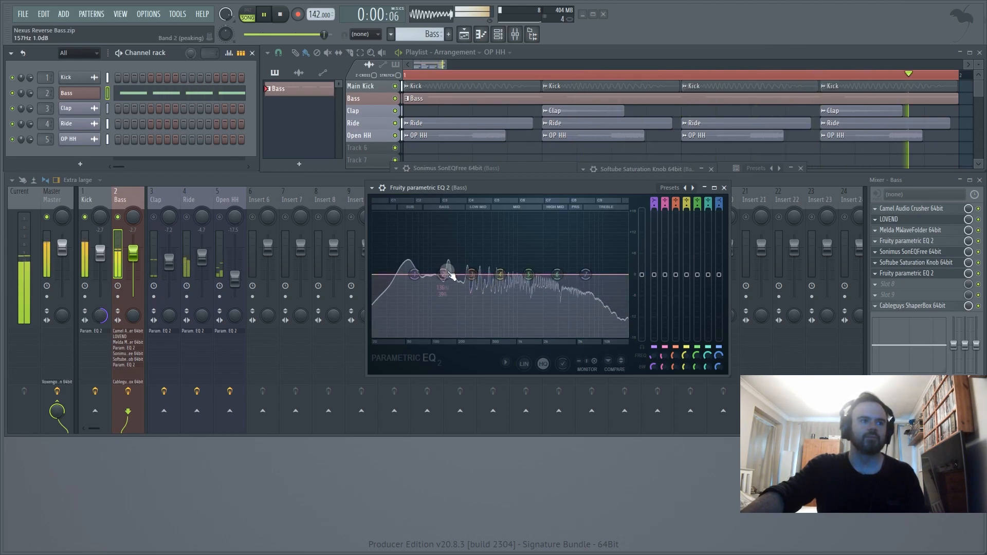
drag(444, 275, 435, 275)
drag(664, 274, 664, 284)
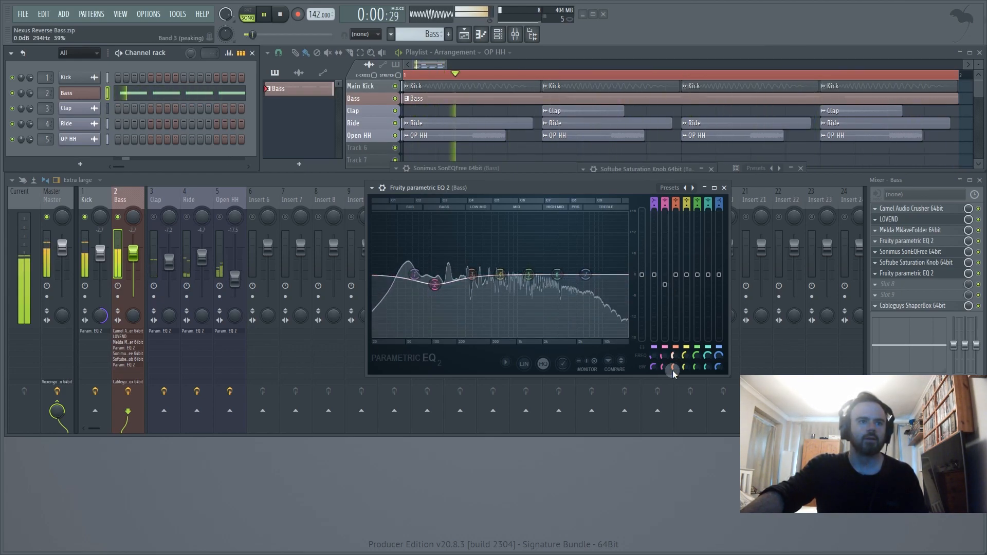
drag(662, 369, 662, 383)
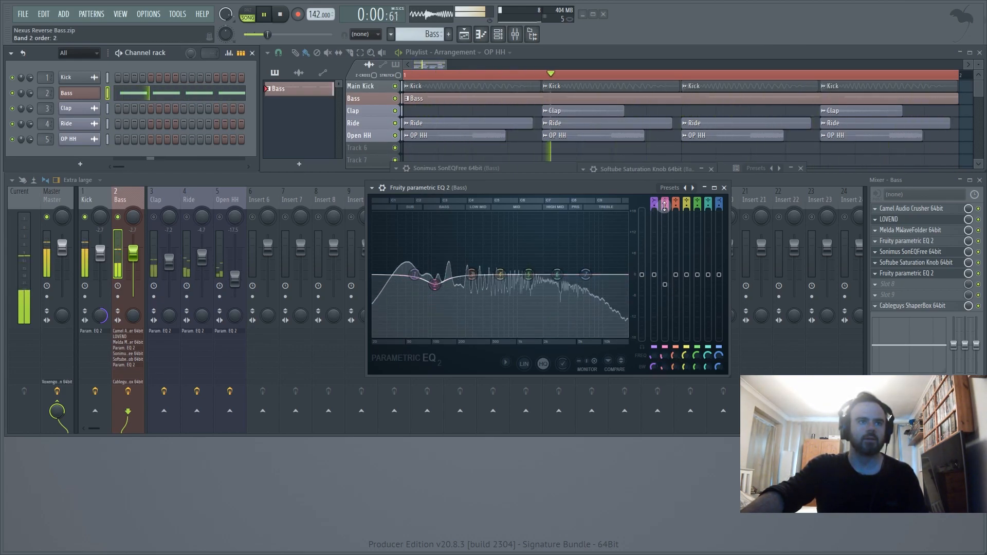
drag(663, 356, 663, 359)
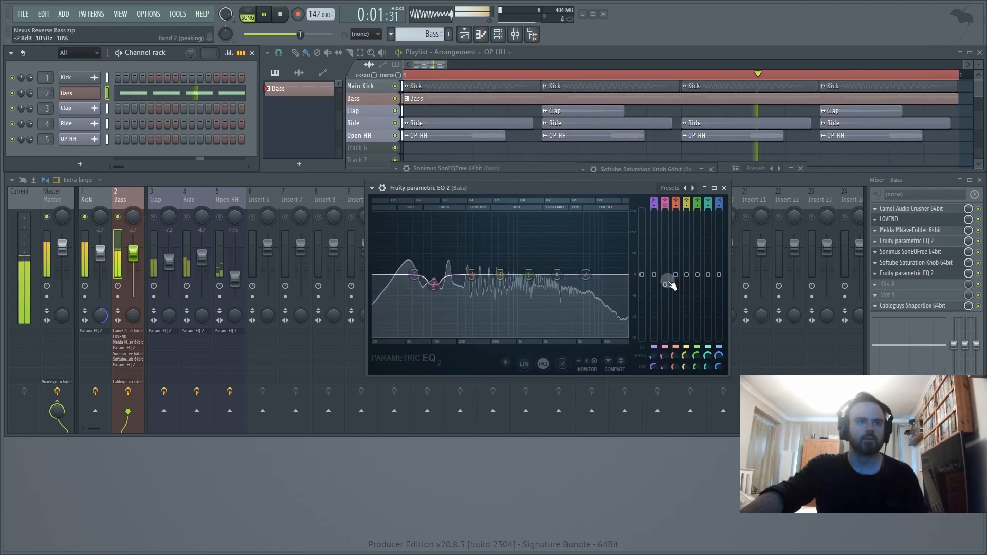
drag(665, 285, 665, 282)
drag(434, 281, 434, 285)
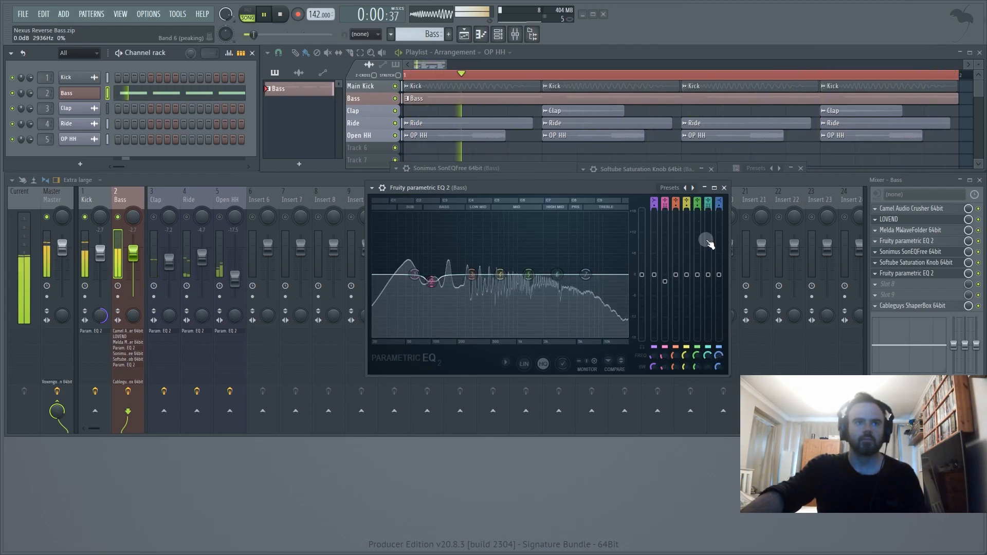
- Add a small narrow cut with band 6 of the slot 7 EQ, just above 3 kHz
drag(557, 276, 564, 282)
scroll(564, 282, up, 2)
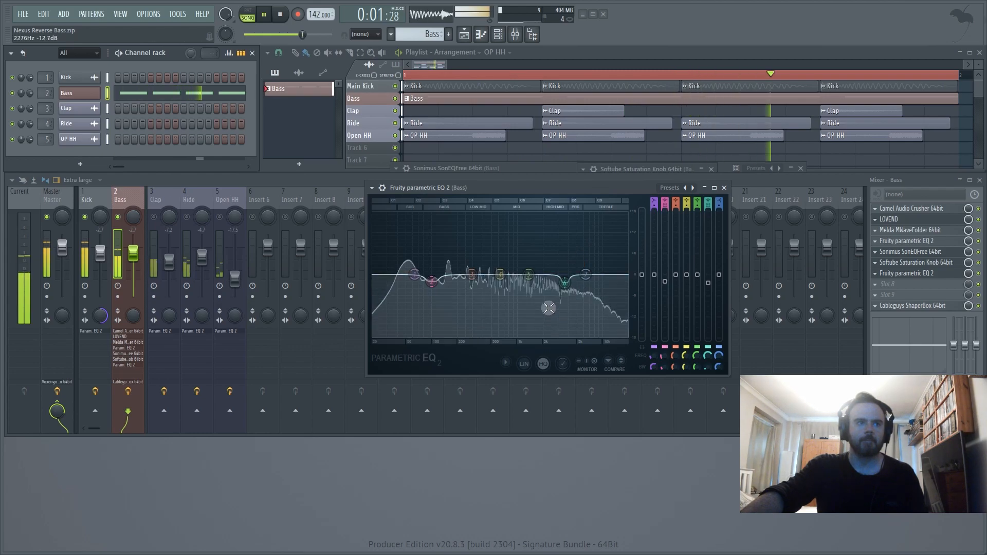
- Deepen the slot 7 EQ's band 6 cut to about -5.1 dB near 4.9 kHz, and make band 7 a low pass around 9.2 kHz
mouse_move(569, 291)
mouse_down()
mouse_move(591, 310)
mouse_move(579, 311)
mouse_move(576, 292)
mouse_up()
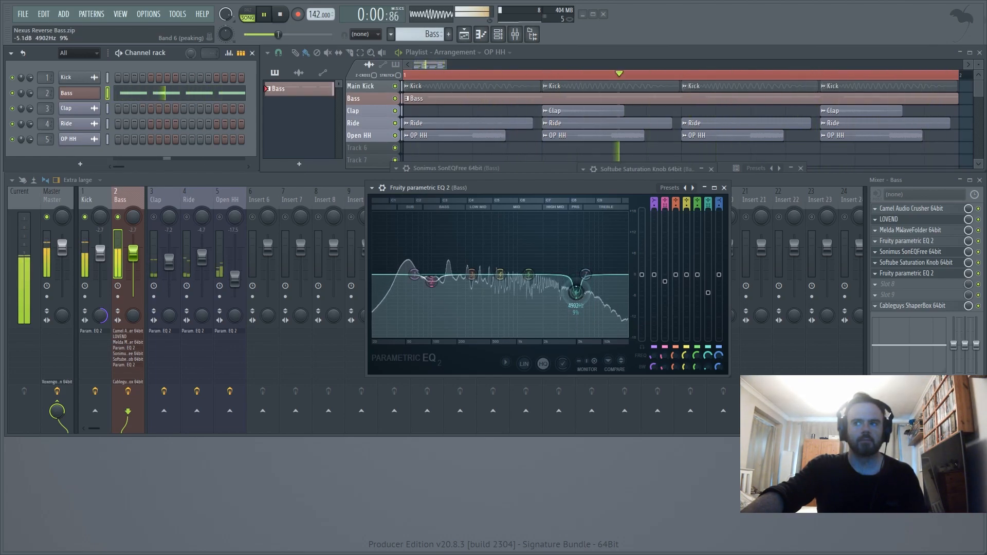
right_click(585, 274)
mouse_move(600, 302)
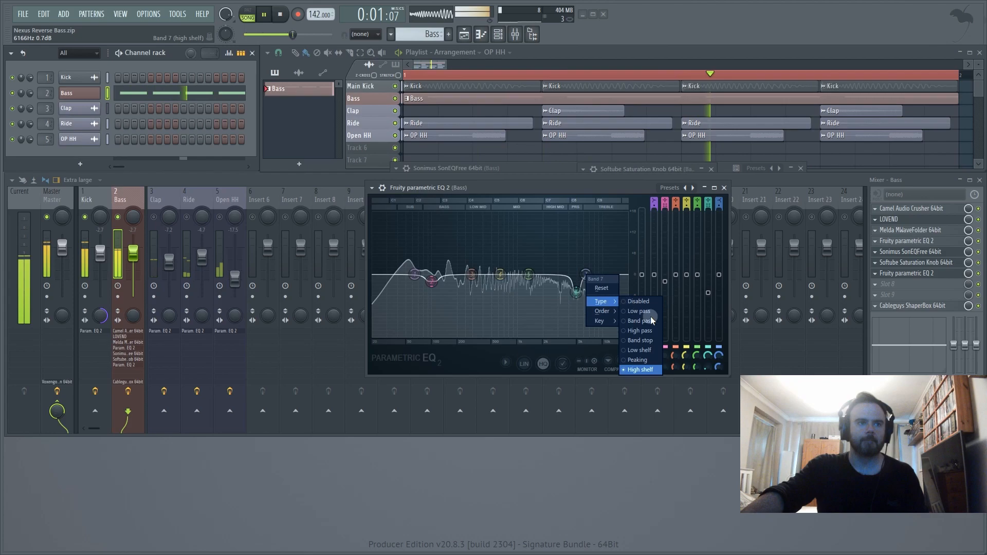
click(639, 311)
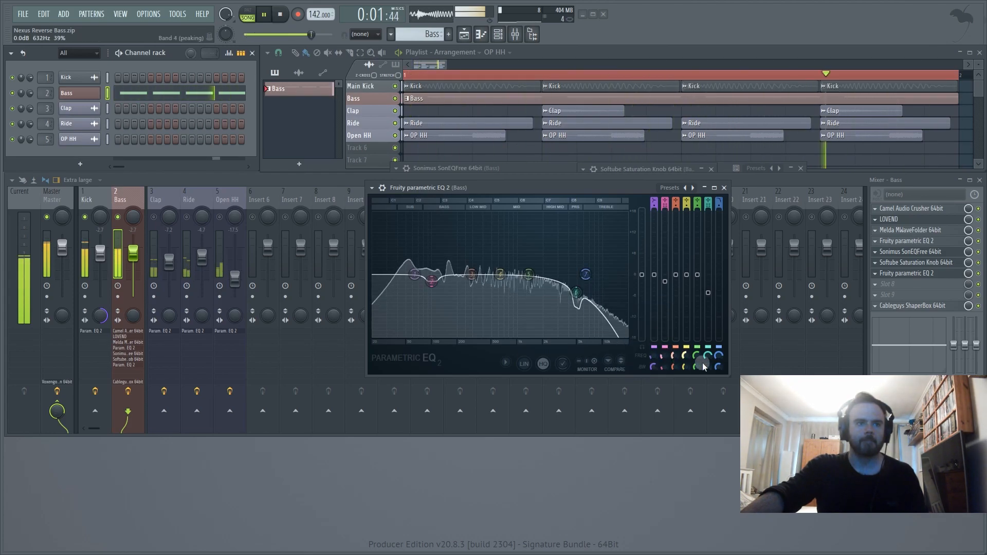
mouse_move(715, 368)
mouse_down()
mouse_move(716, 377)
mouse_move(709, 360)
mouse_move(718, 363)
mouse_up()
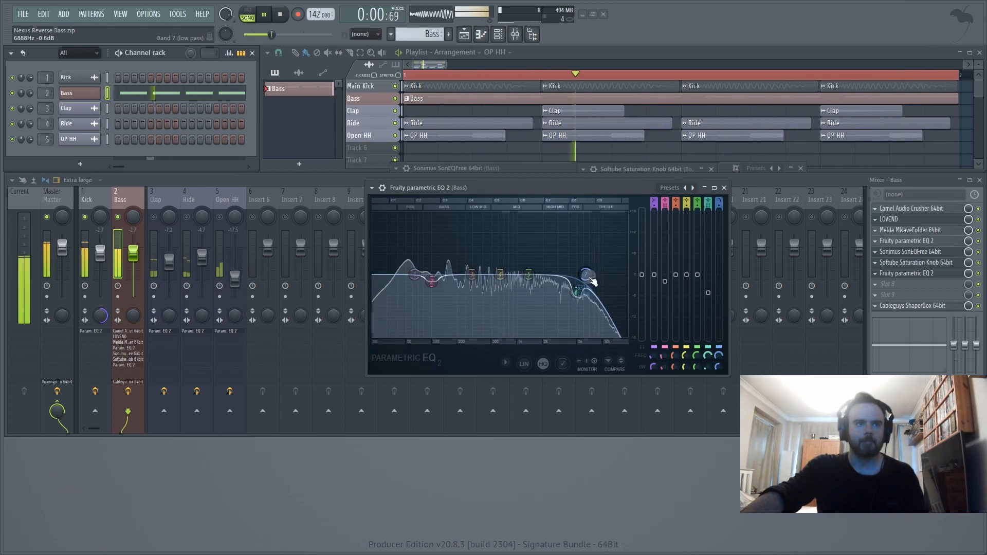
drag(586, 275, 599, 274)
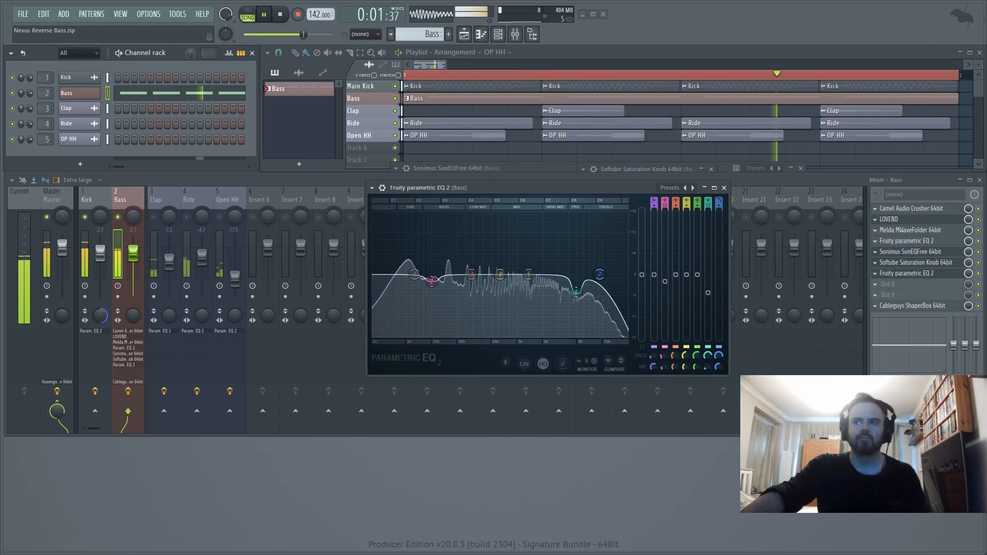
- Add a gentle cut with band 5 of the slot 7 EQ around 1.2 kHz and fine-tune its gain and bandwidth
drag(528, 279, 520, 275)
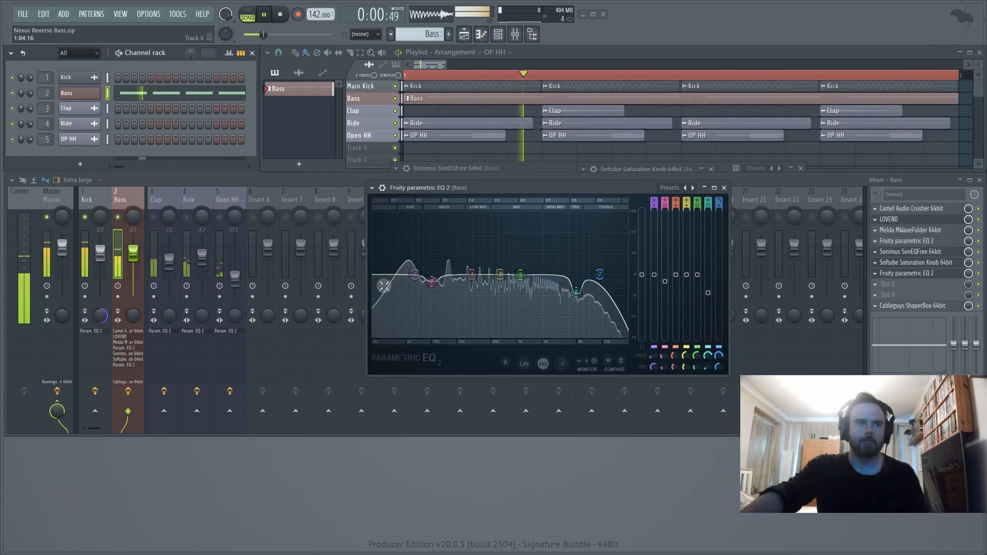
mouse_move(520, 275)
mouse_down()
mouse_move(511, 287)
mouse_move(524, 284)
mouse_up()
drag(697, 284, 697, 285)
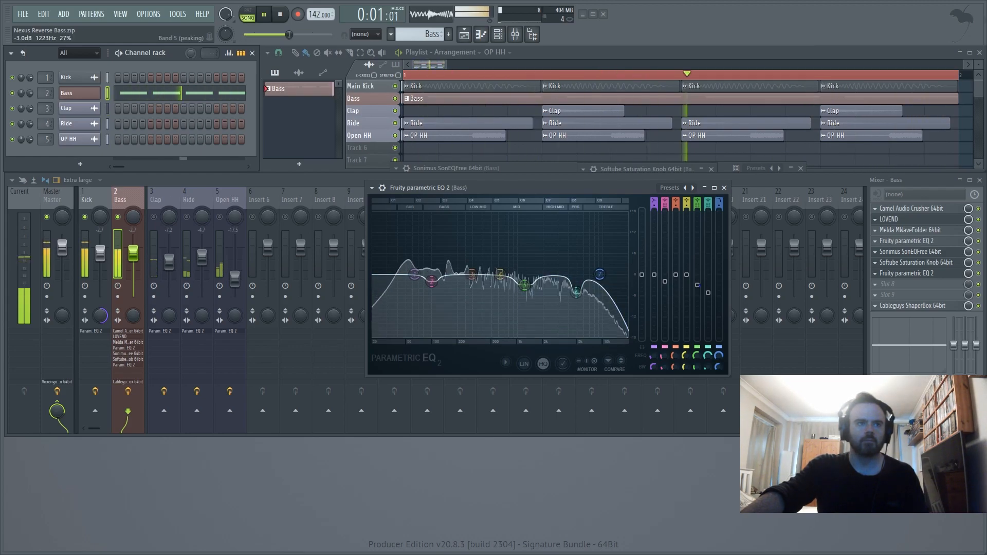
drag(525, 285, 524, 279)
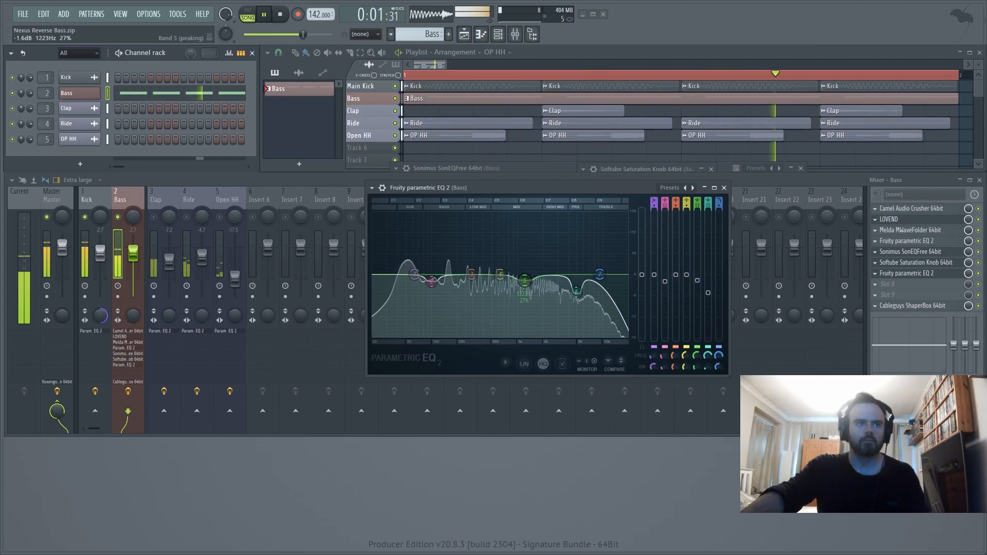
drag(697, 280, 697, 283)
drag(696, 367, 697, 368)
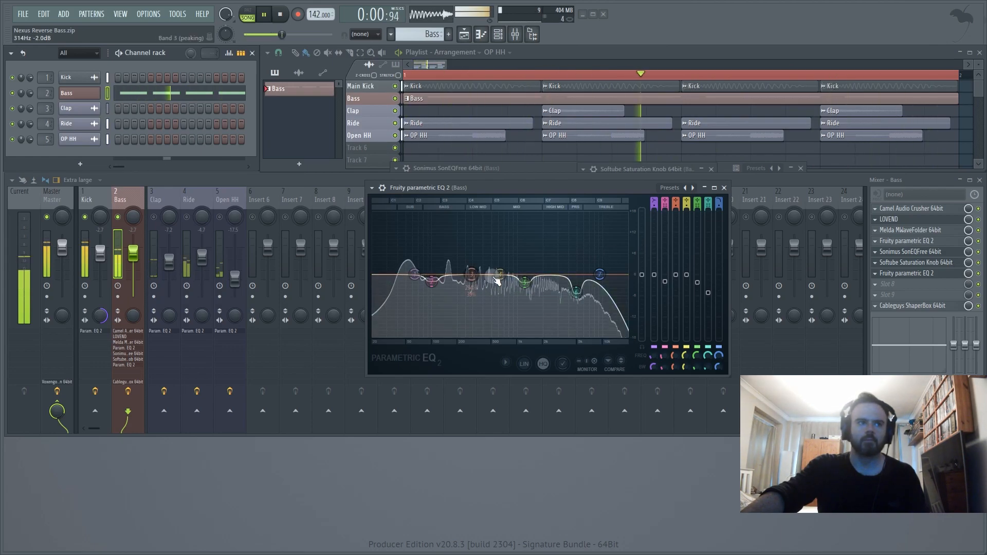
- Boost band 4 of the slot 7 EQ by about 3.4 dB near 2 kHz, with its bandwidth narrowed to about 14%
drag(500, 274, 543, 268)
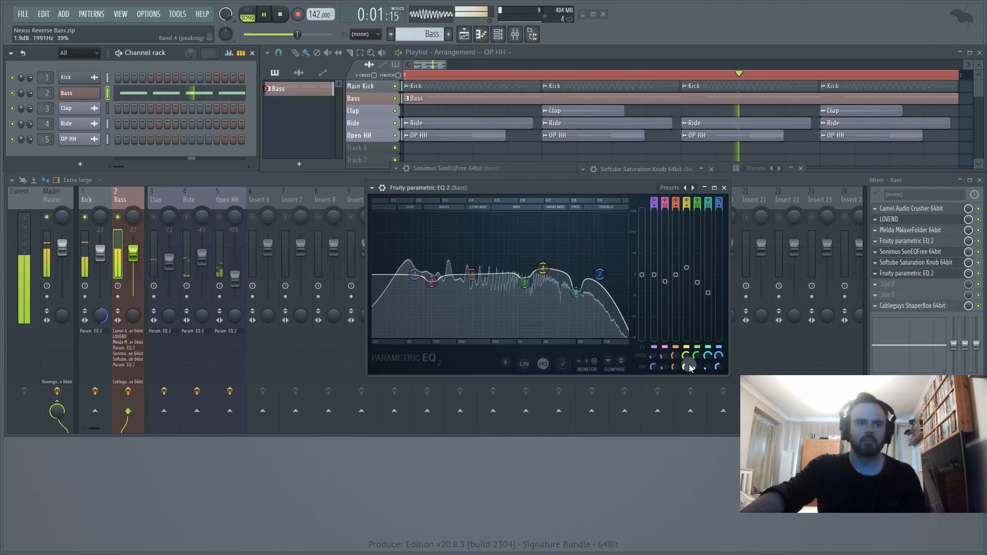
drag(687, 367, 686, 388)
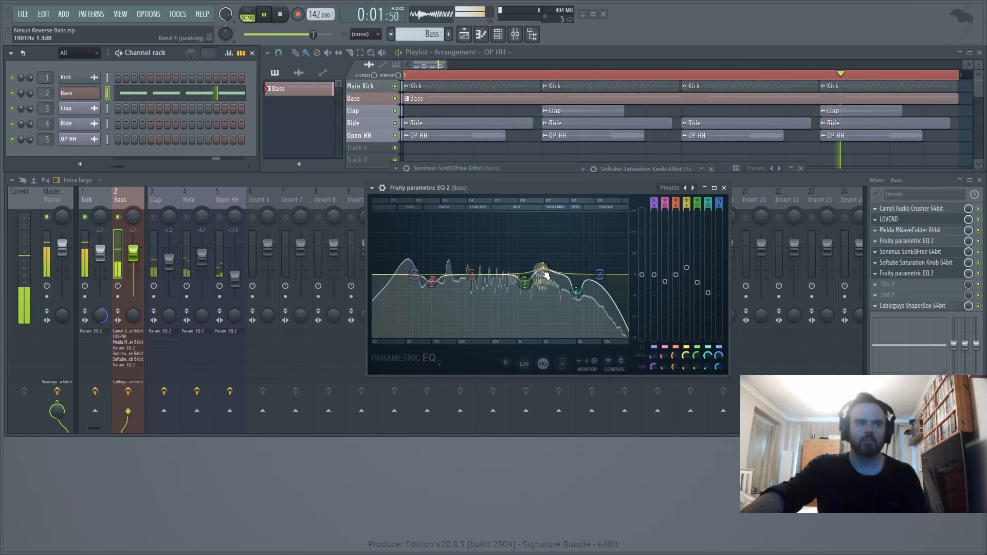
drag(543, 268, 543, 262)
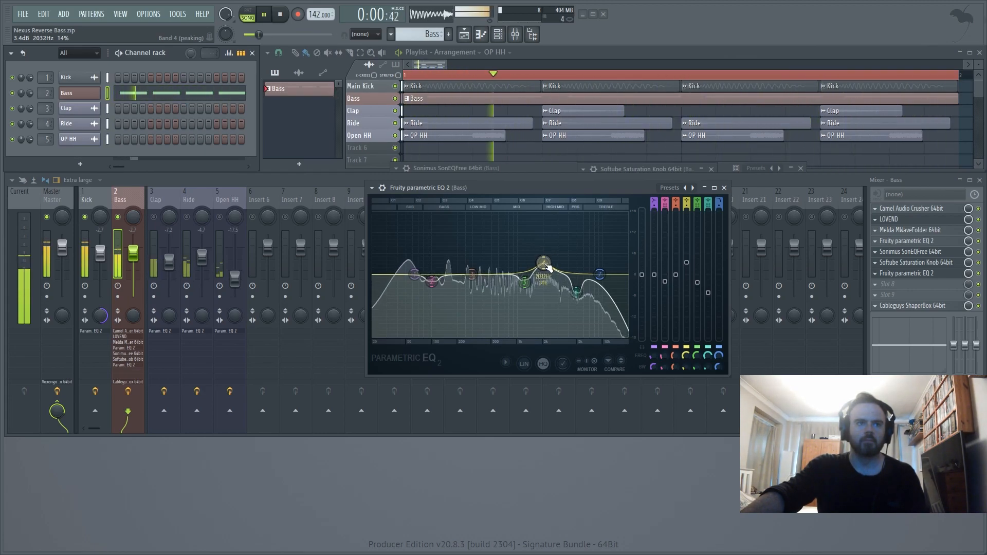
drag(686, 263, 686, 264)
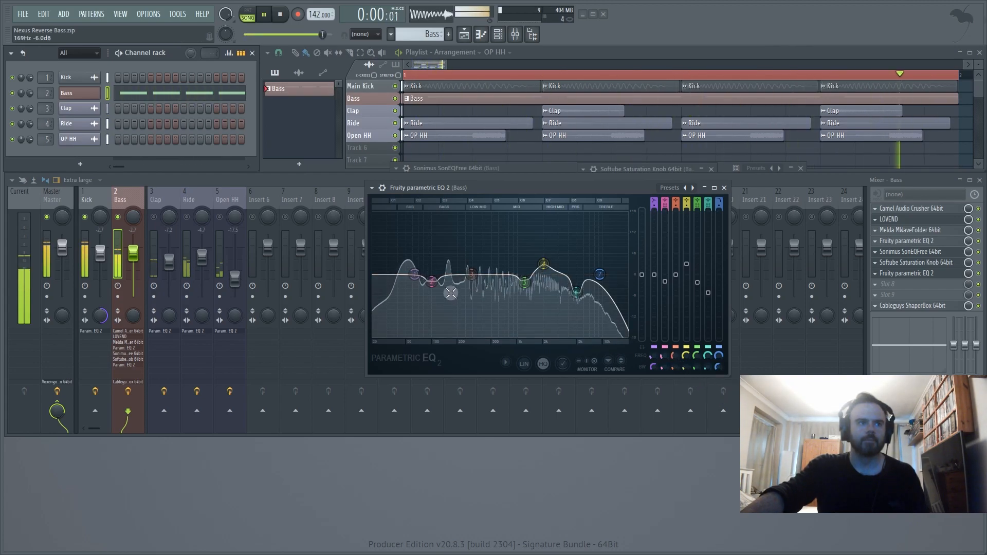
- Move band 3 between bands 4 and 6 as a cut, and return band 6's gain to 0 dB
drag(471, 275, 560, 276)
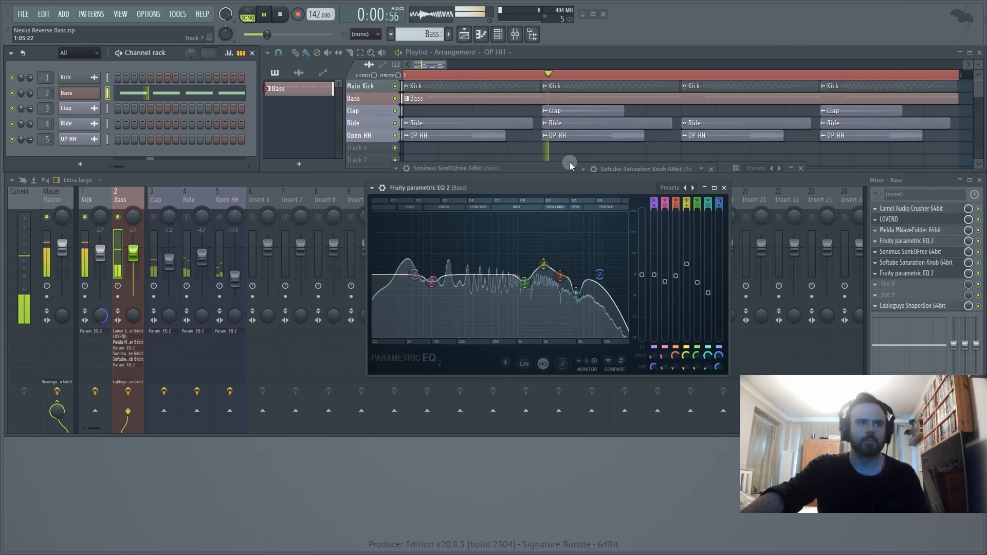
drag(560, 276, 566, 291)
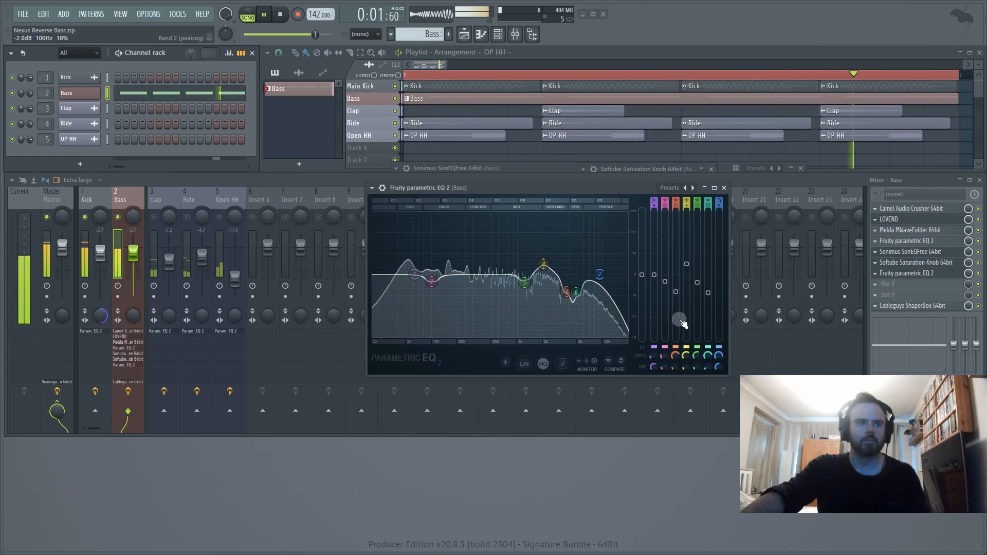
drag(709, 293, 708, 274)
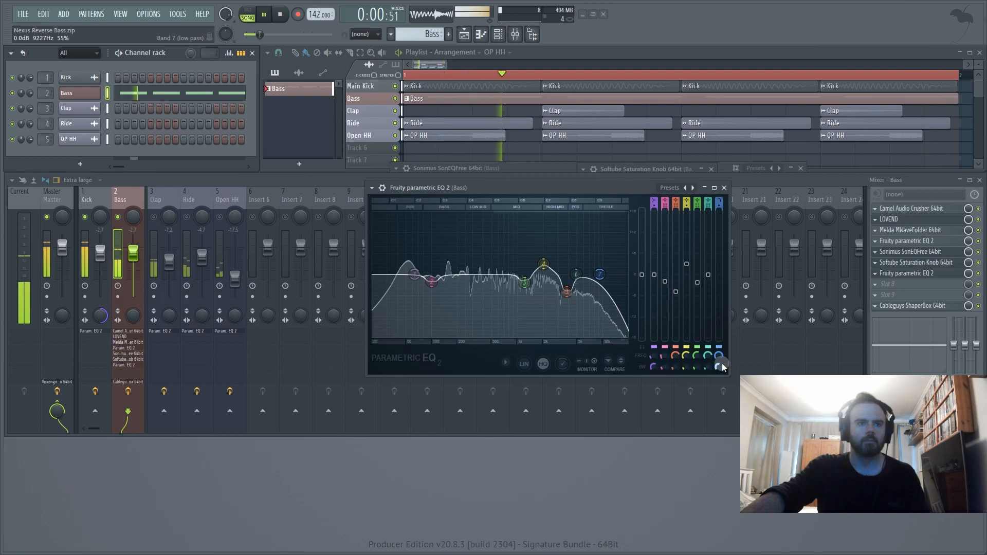
- Adjust band 7's low pass bandwidth, raise its cutoff above 10 kHz, and bring the Clap, Ride and Open HH tracks back in
drag(719, 362, 719, 368)
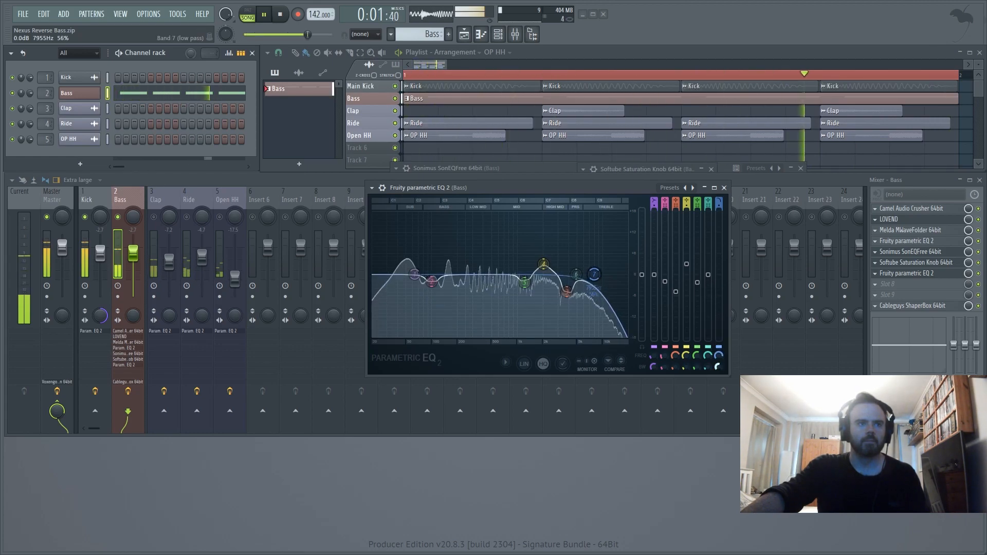
drag(719, 367, 718, 352)
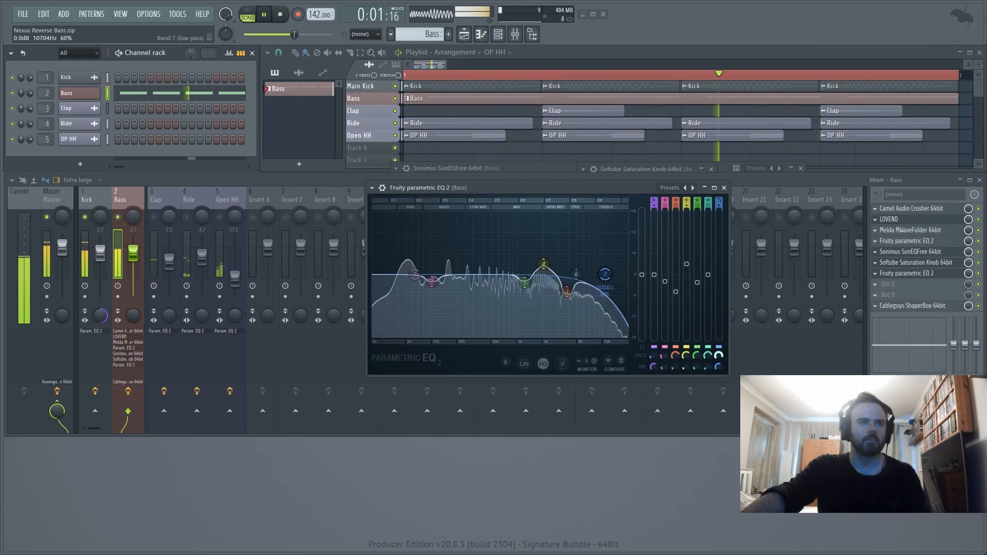
click(725, 188)
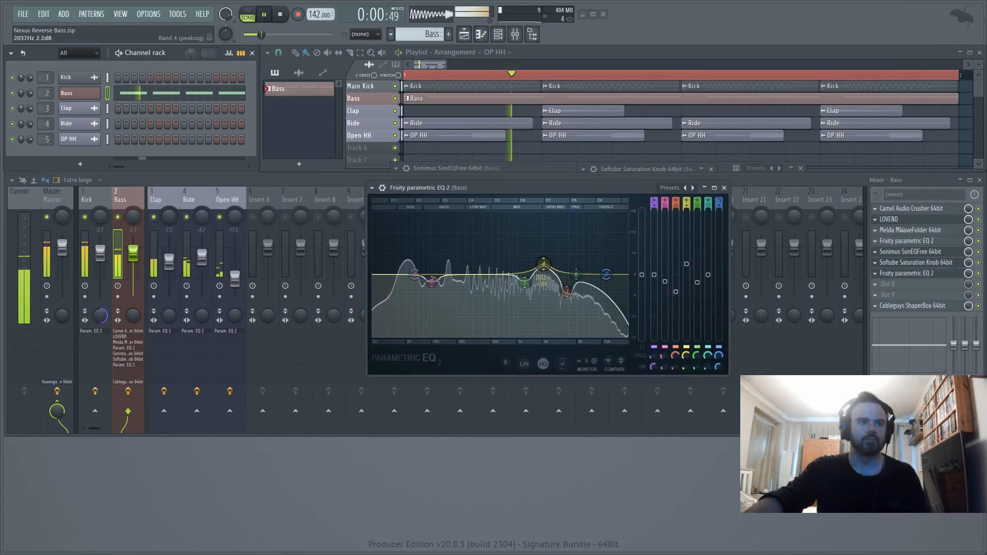
- Soften band 3's cut slightly, set band 7's low pass to about 10.75 kHz with 60% bandwidth, close the EQ and stop playback
mouse_move(686, 264)
mouse_down()
mouse_move(686, 274)
mouse_move(686, 262)
mouse_up()
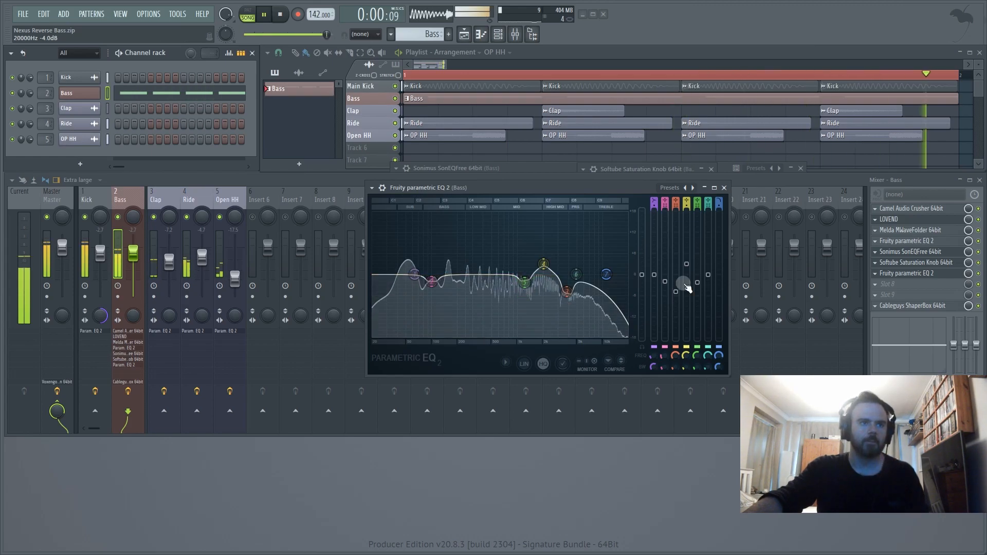
mouse_move(665, 281)
mouse_down()
mouse_move(664, 305)
mouse_move(664, 280)
mouse_move(697, 280)
mouse_move(697, 309)
mouse_move(697, 278)
mouse_move(675, 288)
mouse_move(676, 277)
mouse_move(678, 289)
mouse_up()
mouse_move(719, 355)
mouse_down()
mouse_move(718, 335)
mouse_move(718, 369)
mouse_up()
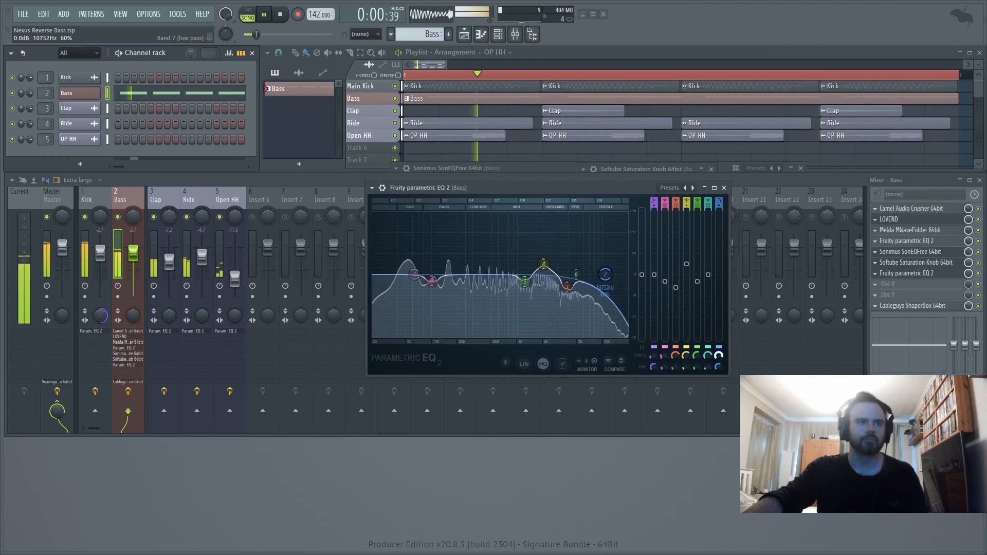
click(724, 187)
key(space)
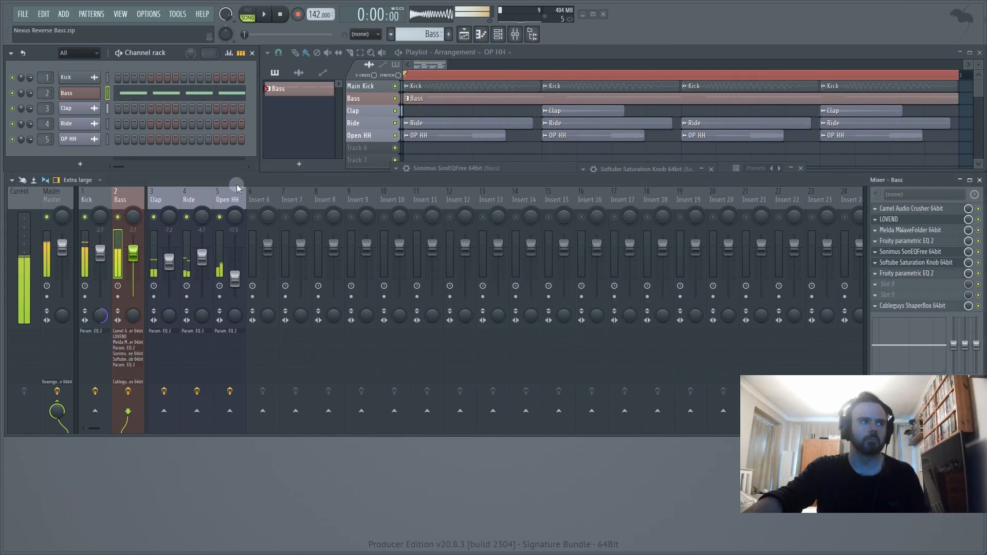
- Mute the Clap, Ride and Open HH mixer tracks and play the kick and bass on their own
click(156, 217)
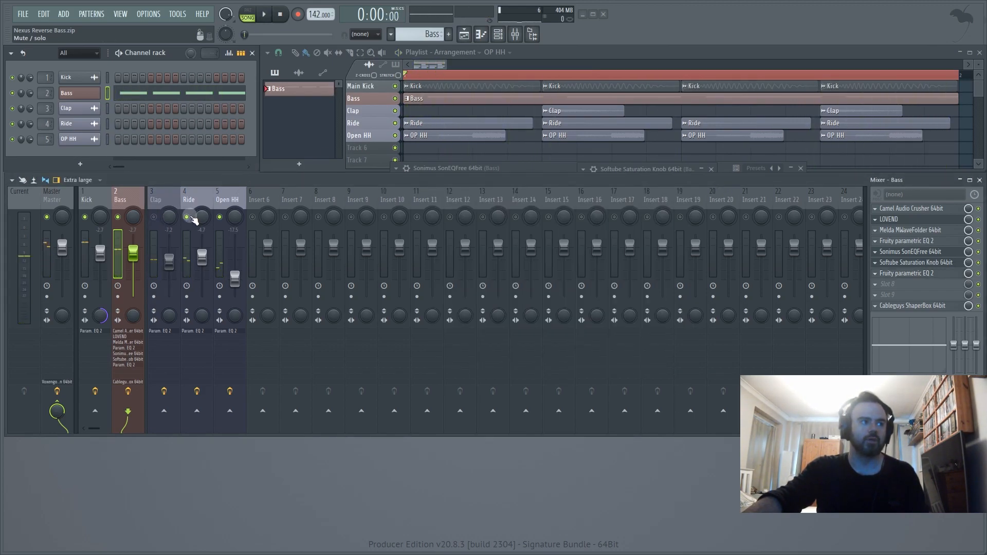
click(188, 217)
click(219, 217)
key(space)
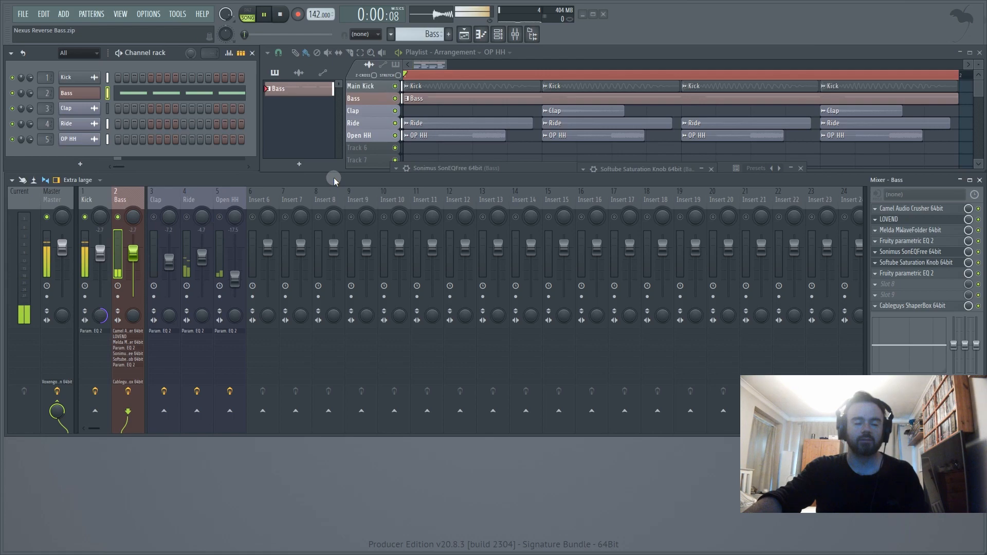
- Unmute the Clap, Ride and Open HH tracks during playback, lower the Open HH level slightly, and stop playback
click(154, 217)
click(187, 217)
click(219, 217)
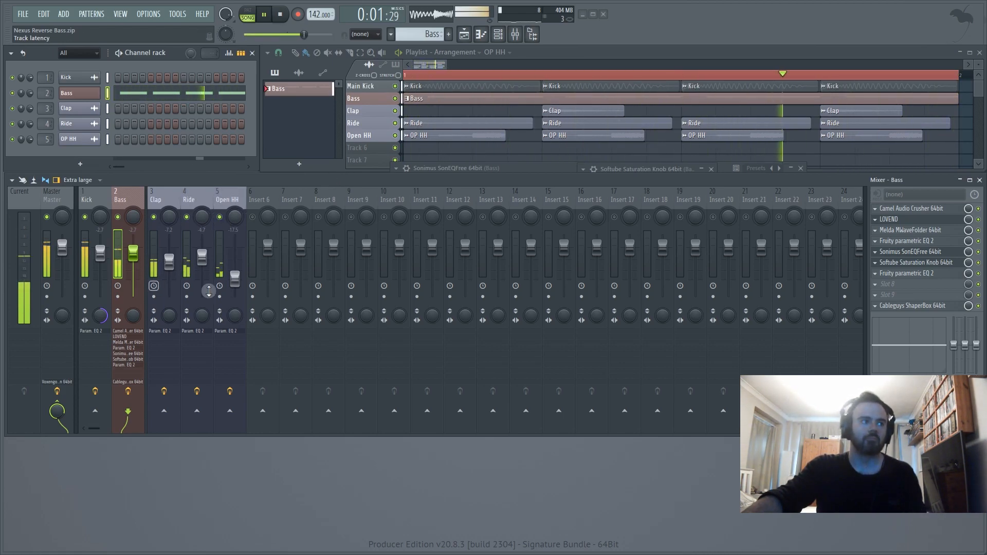
drag(235, 278, 236, 284)
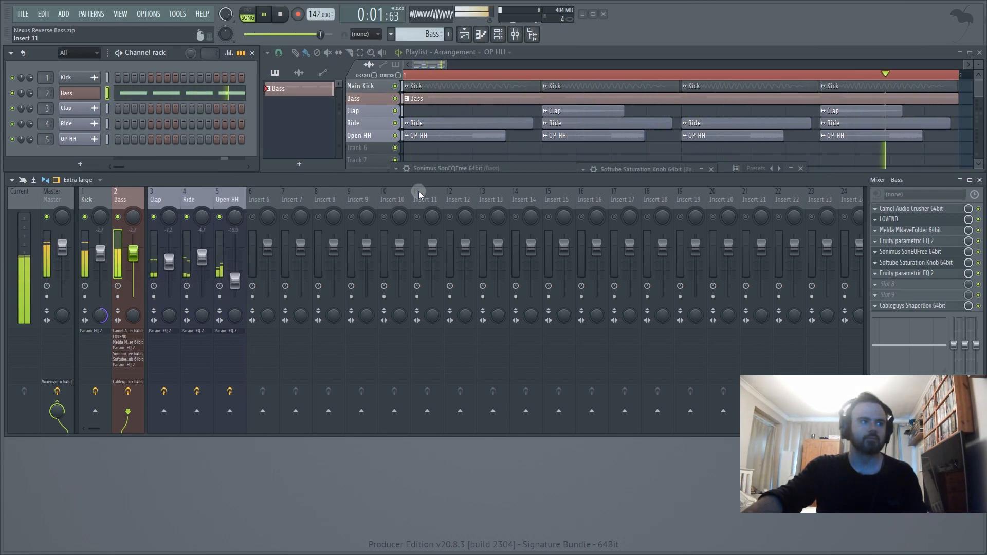
key(space)
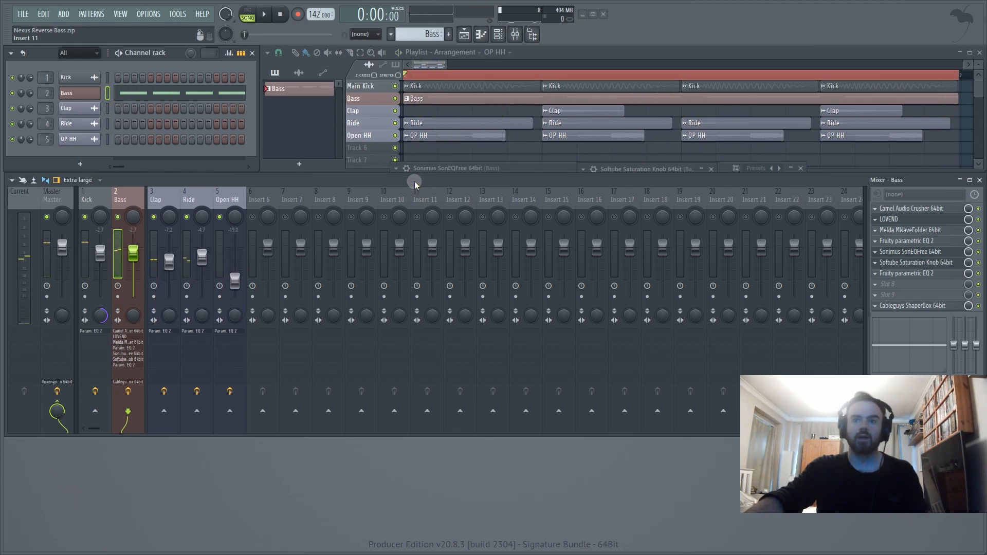